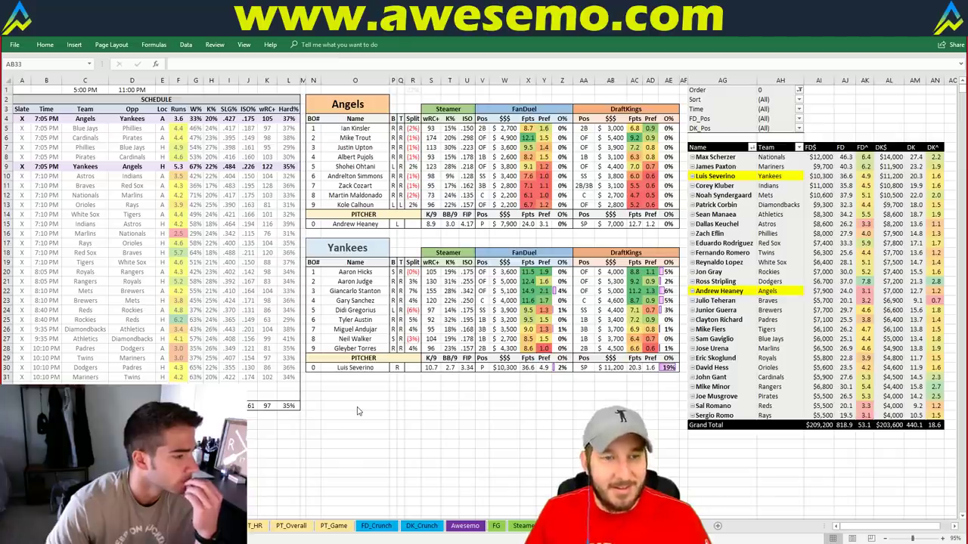
Examine the Angels and Yankees matchup, reviewing both lineups' Steamer stats and their FanDuel and DraftKings projections and ownership
click(505, 390)
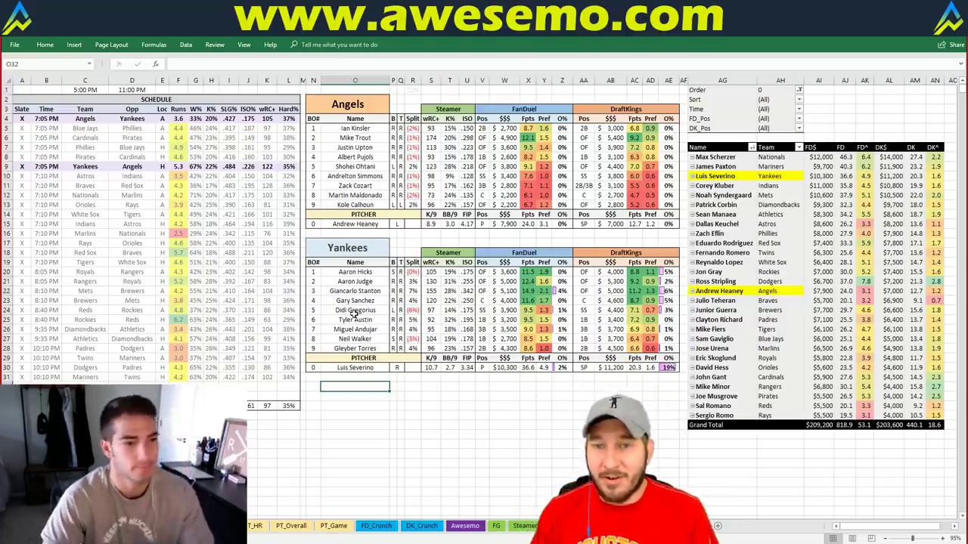
click(385, 320)
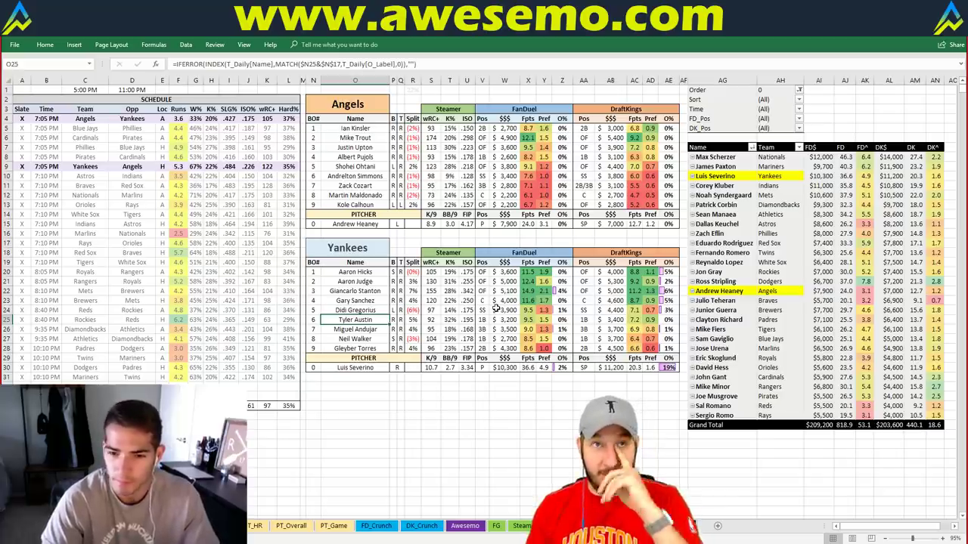
click(397, 251)
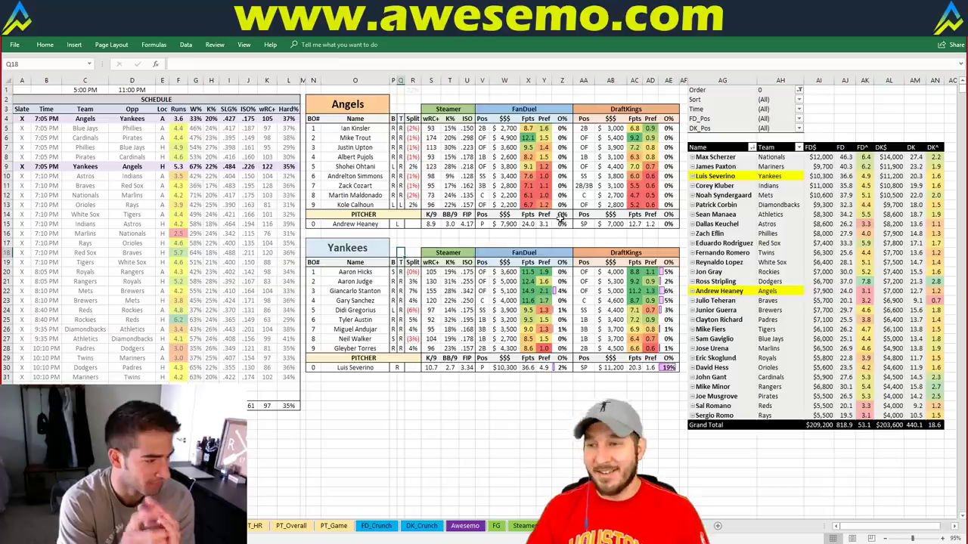
click(499, 235)
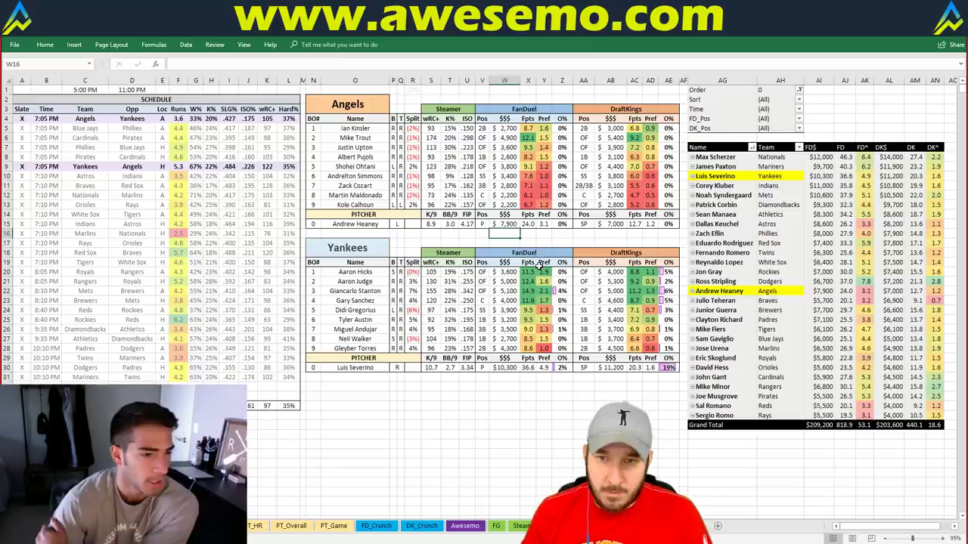
click(561, 234)
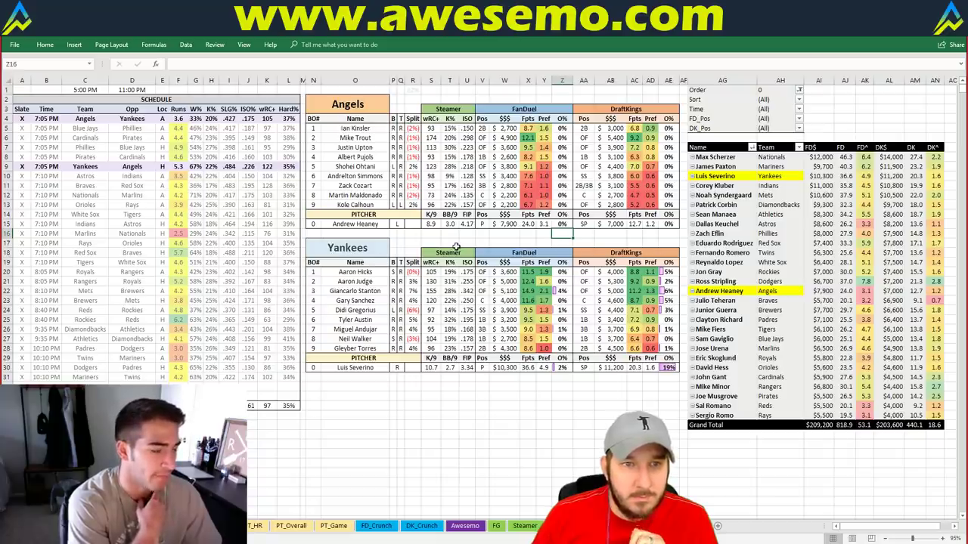
click(392, 242)
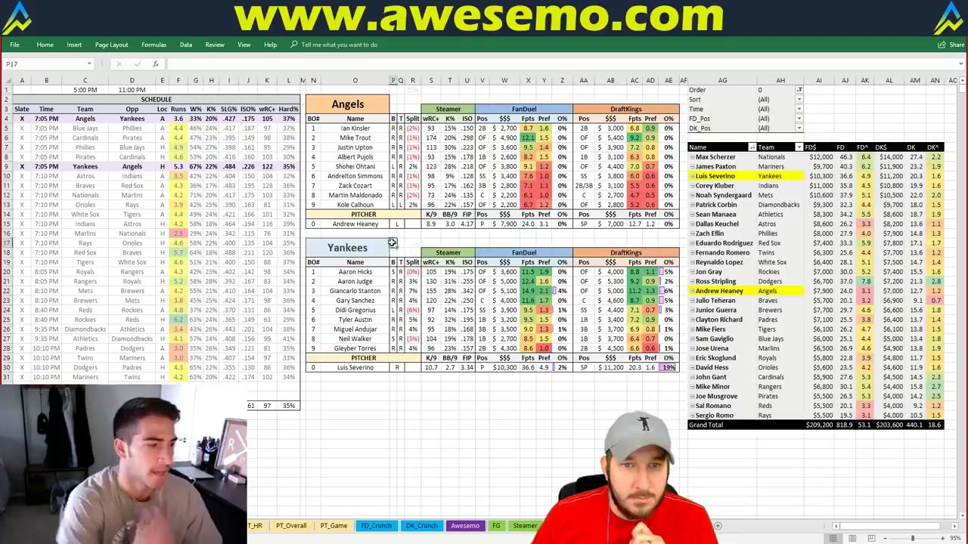
click(400, 242)
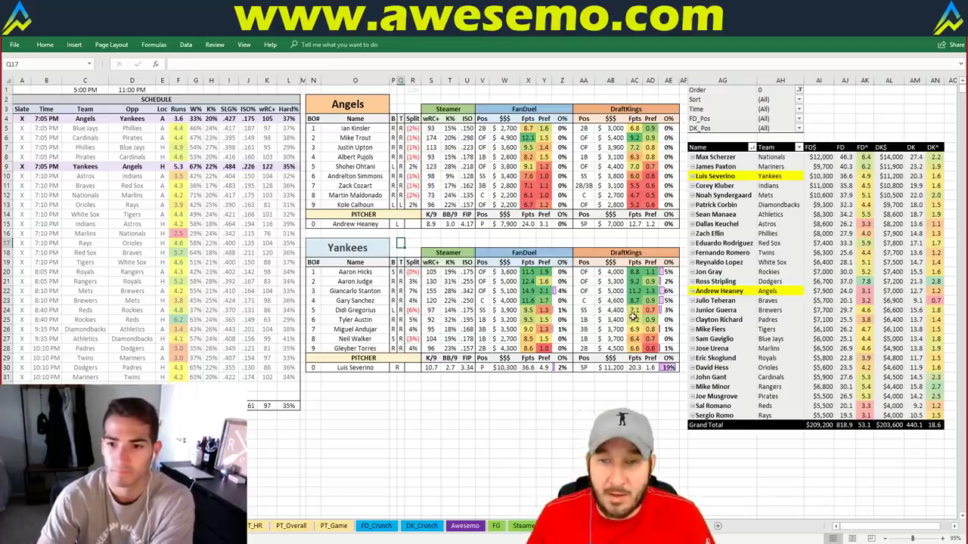
click(588, 254)
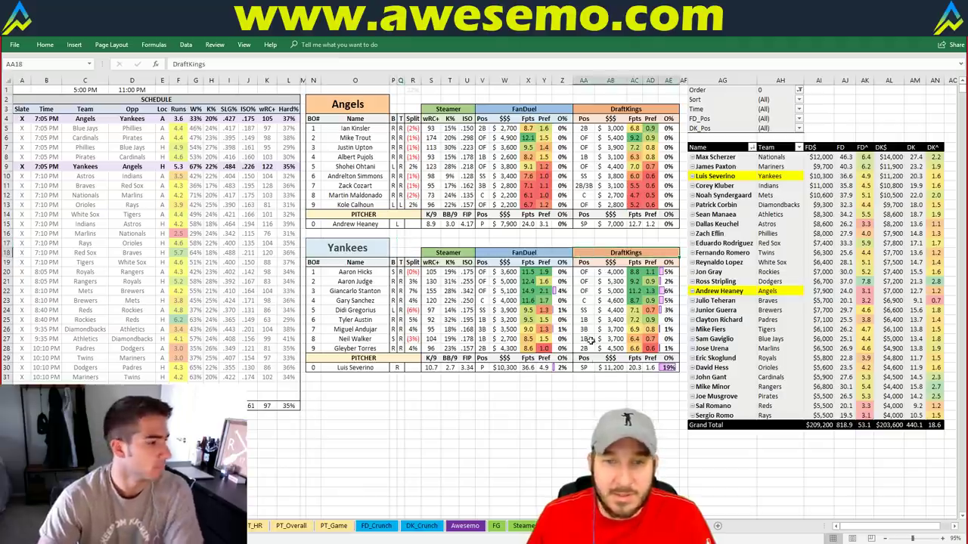
click(586, 385)
click(613, 386)
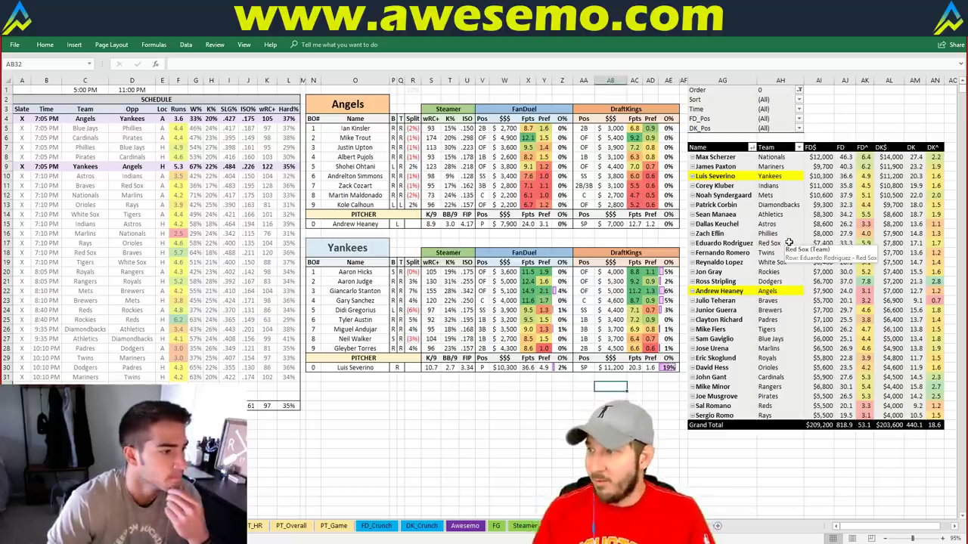
click(588, 243)
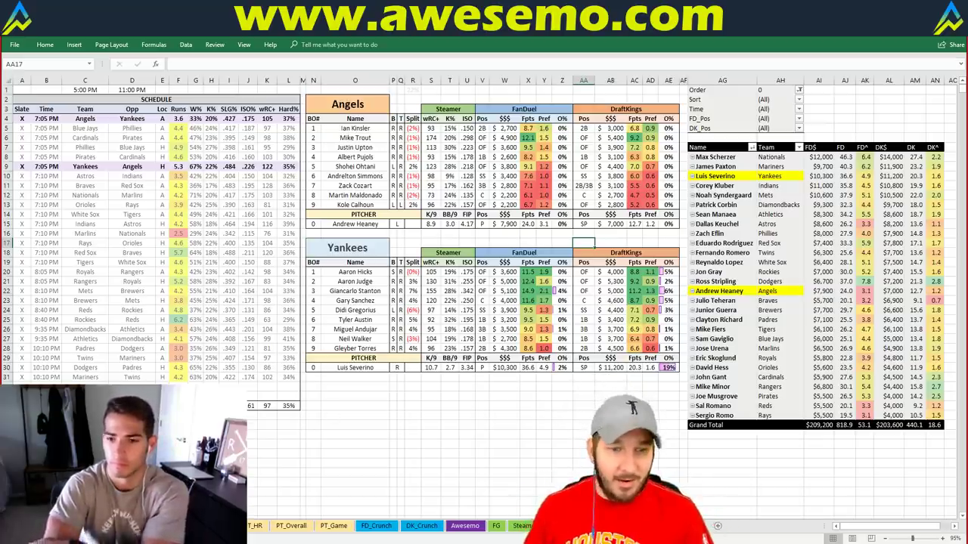
Look up the Yankees' projected ownership in the team pivot tables and return to the matchup sheet
key(ctrl+Page_Up)
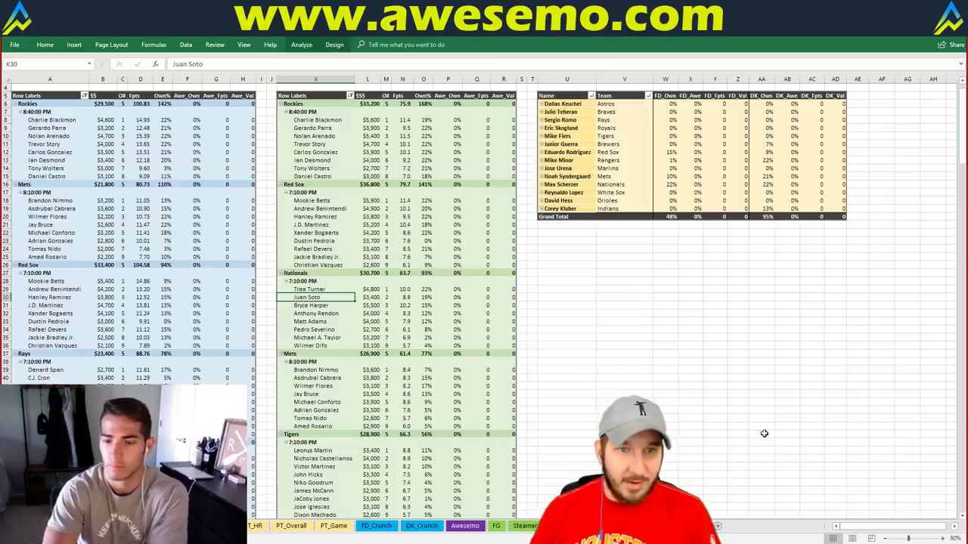
scroll(484, 302, down, 12)
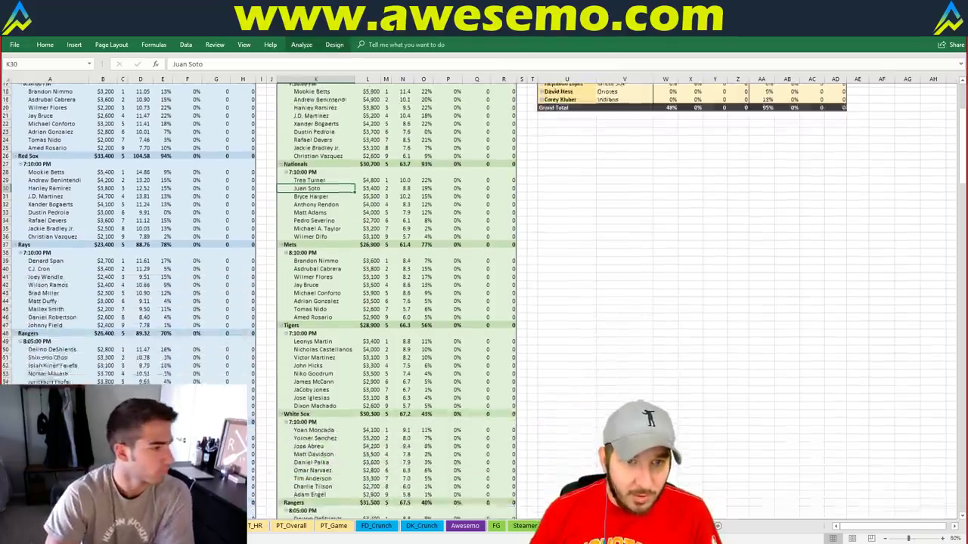
scroll(484, 302, down, 8)
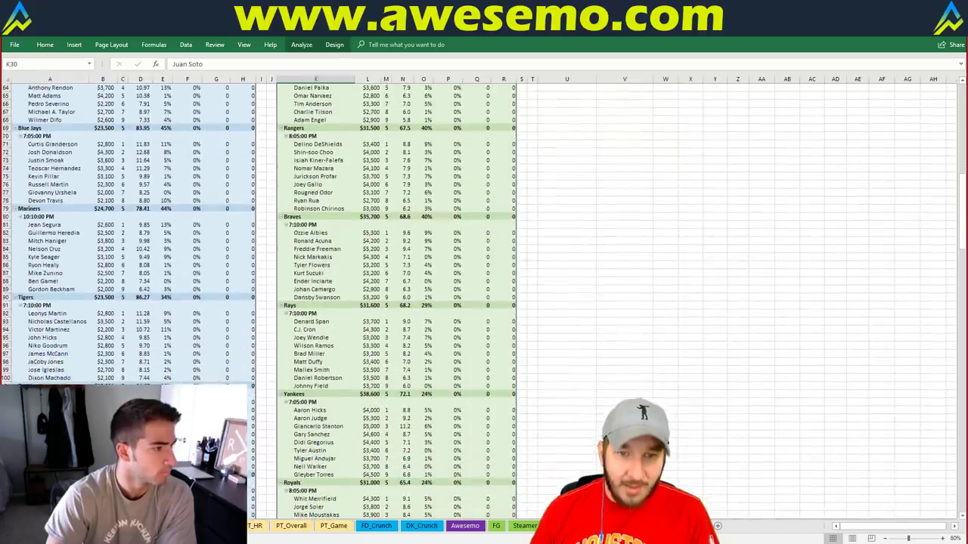
key(ctrl+Home)
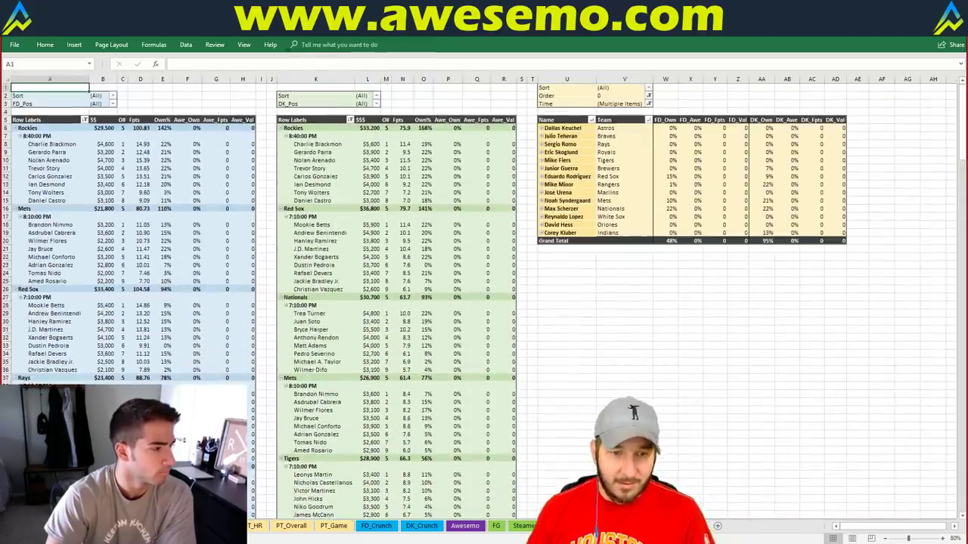
click(334, 525)
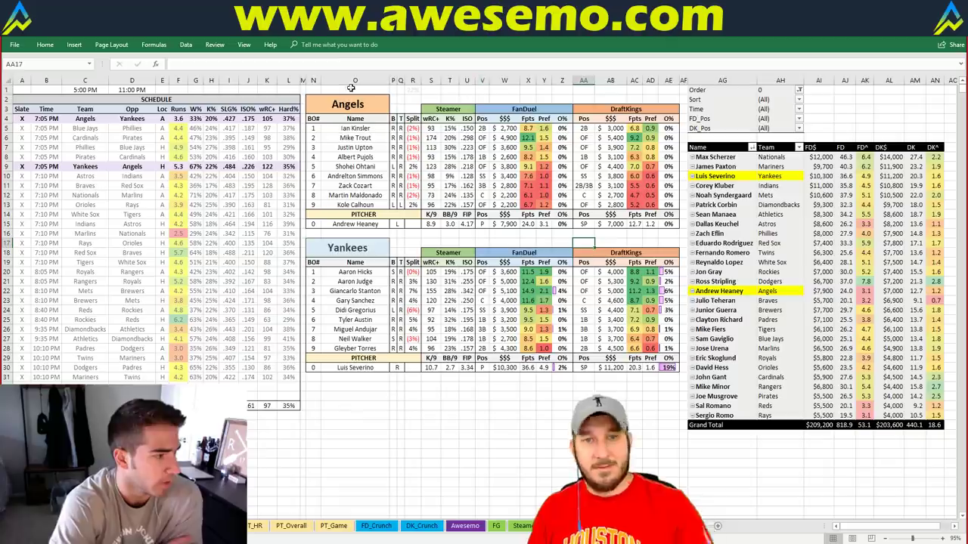
Change the matchup sheet's first team from Angels to Blue Jays
click(373, 103)
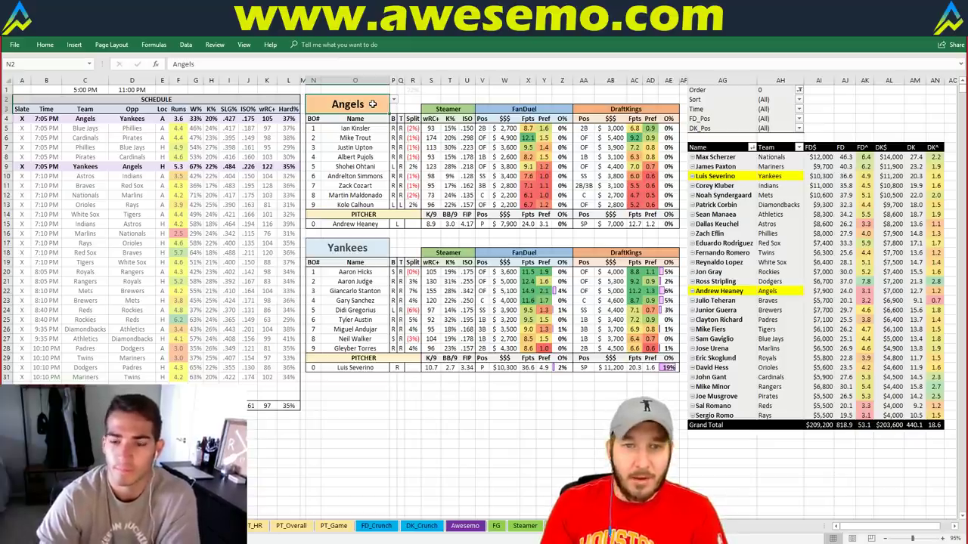
text(BO#)
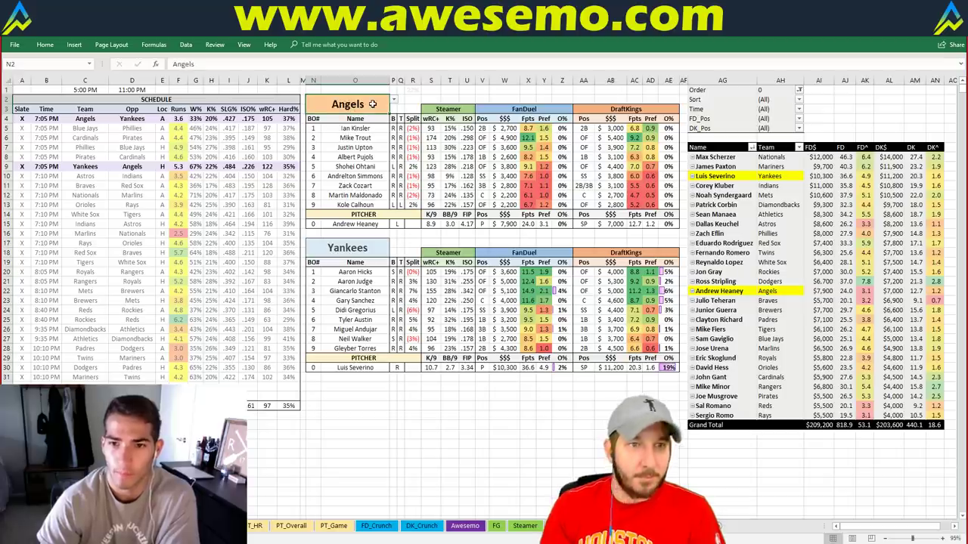
text(Blue Jays)
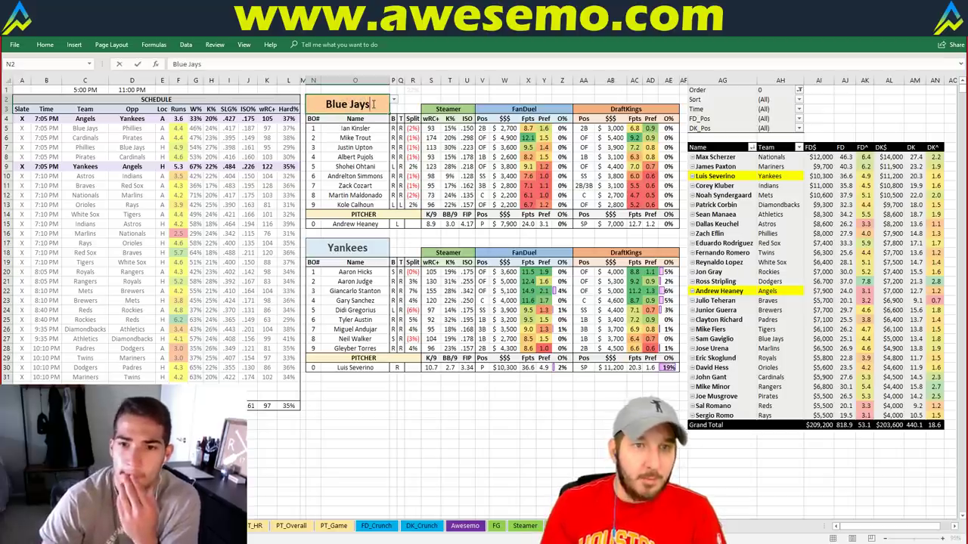
key(Return)
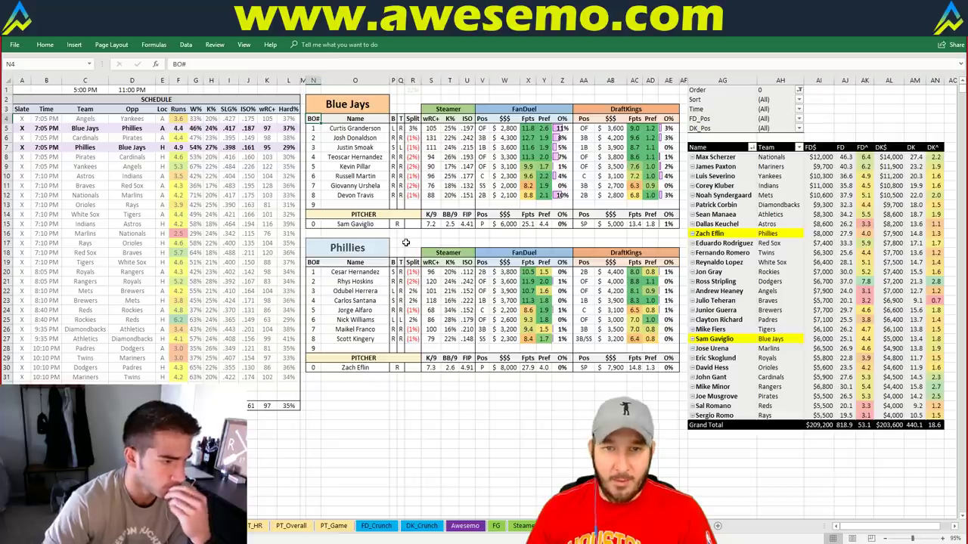
Check the DraftKings ownership projection of the Blue Jays' starting pitcher
click(665, 234)
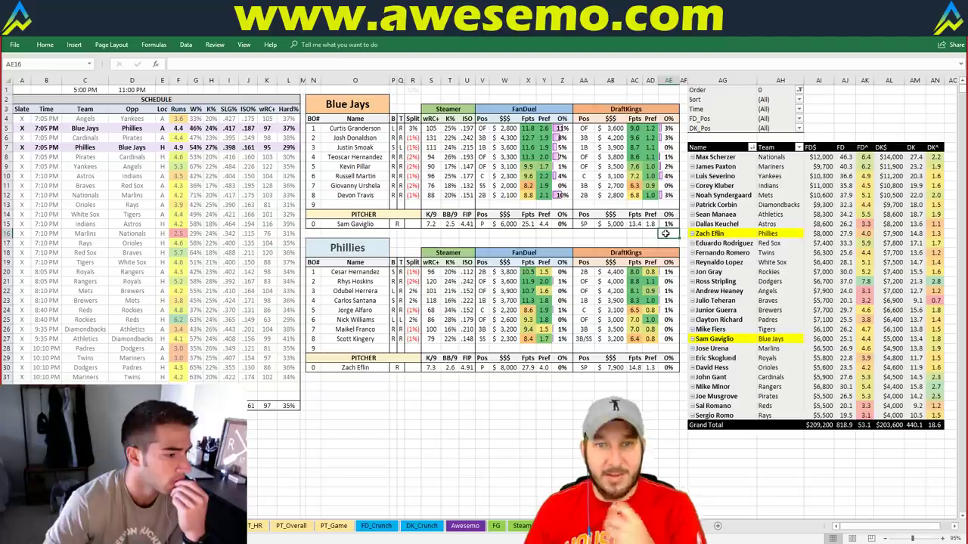
click(665, 225)
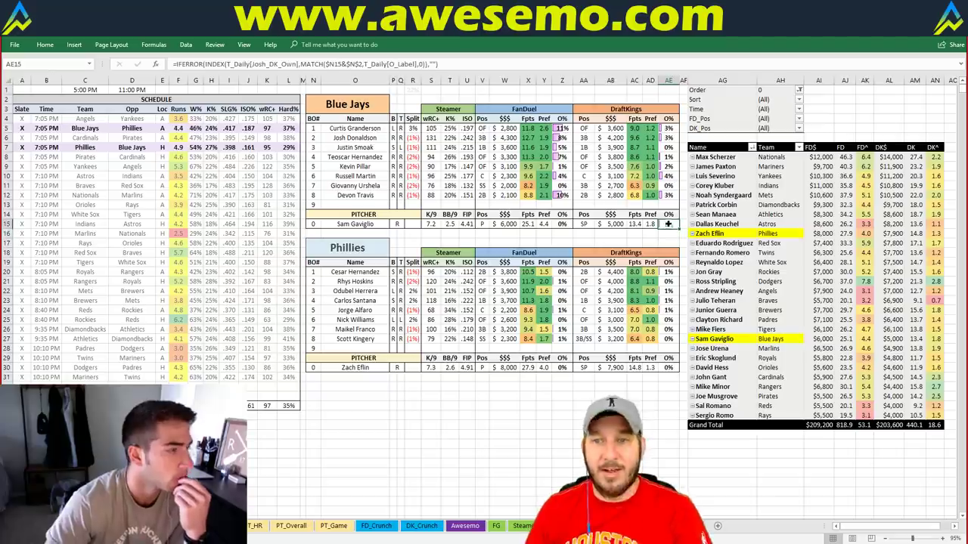
click(607, 234)
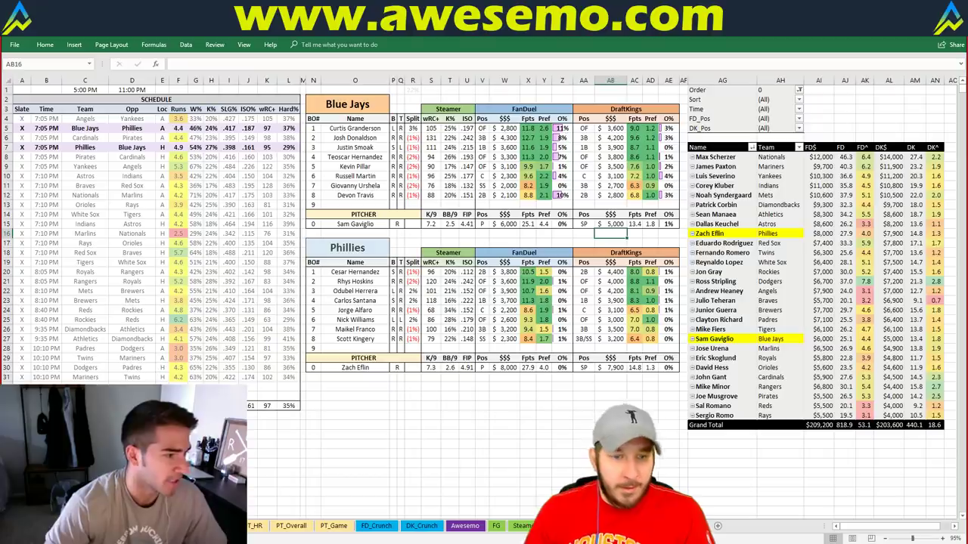
Look through the FanDuel and DraftKings ownership pivot tables for the Blue Jays' hitters
key(ctrl+Page_Up)
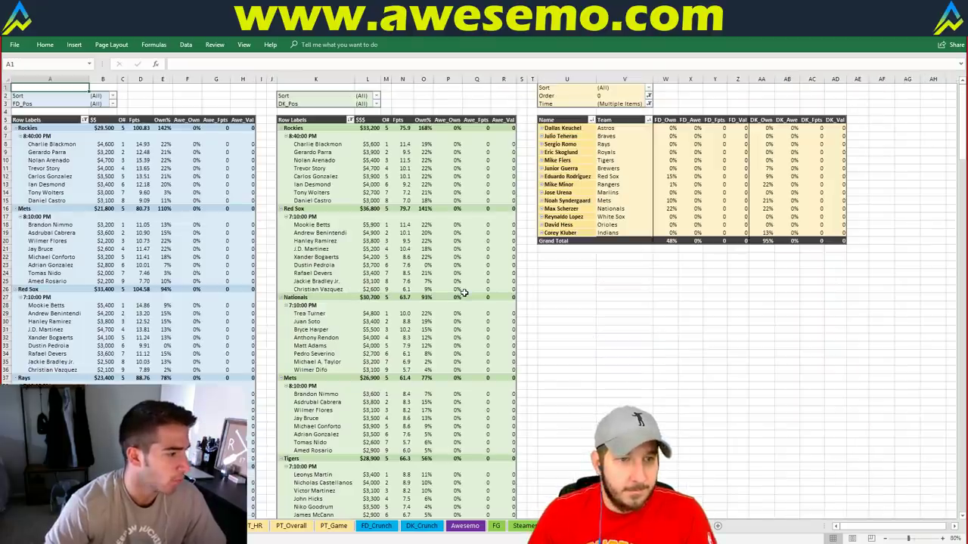
scroll(463, 292, down, 7)
scroll(464, 293, down, 9)
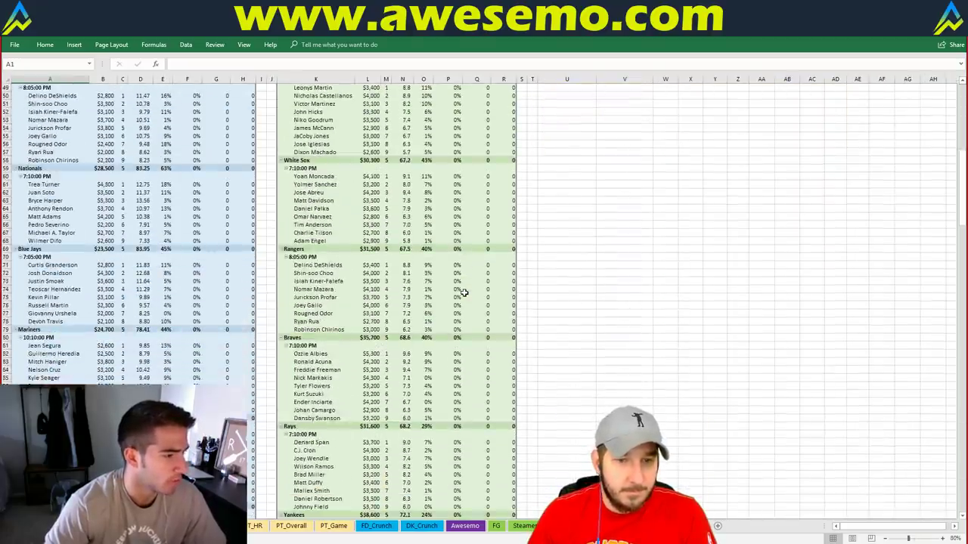
scroll(463, 293, down, 20)
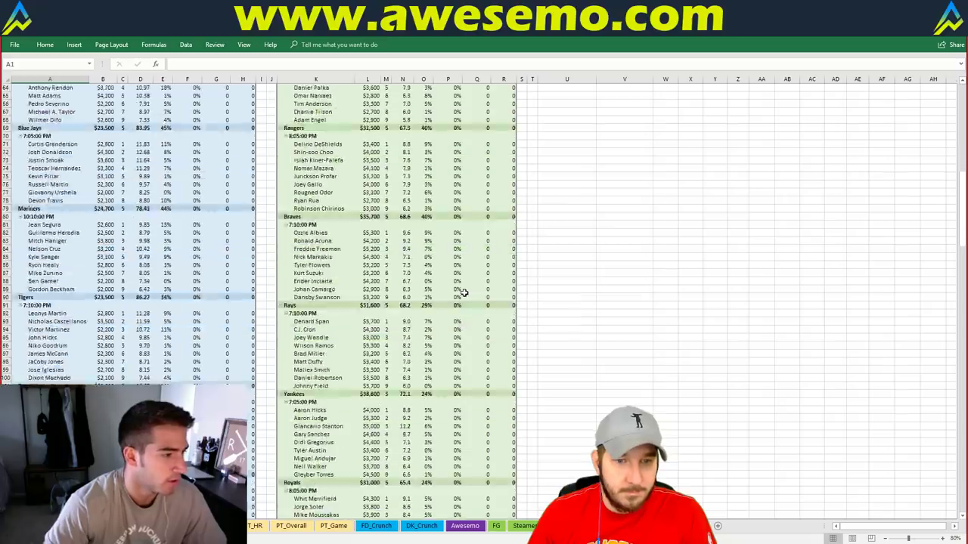
scroll(463, 293, up, 20)
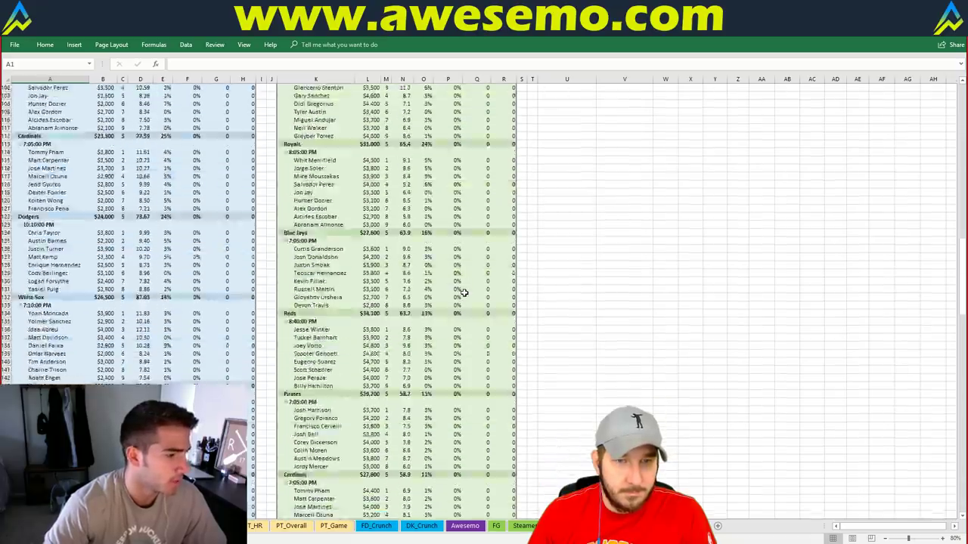
scroll(463, 293, up, 15)
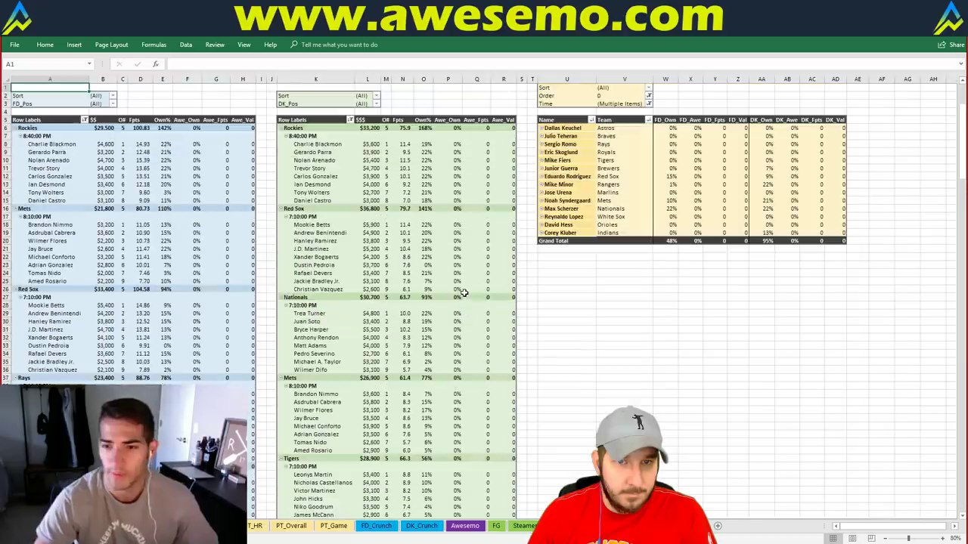
Collapse the entire Team field in both the DraftKings and FanDuel pivot tables to show one row per team
right_click(298, 129)
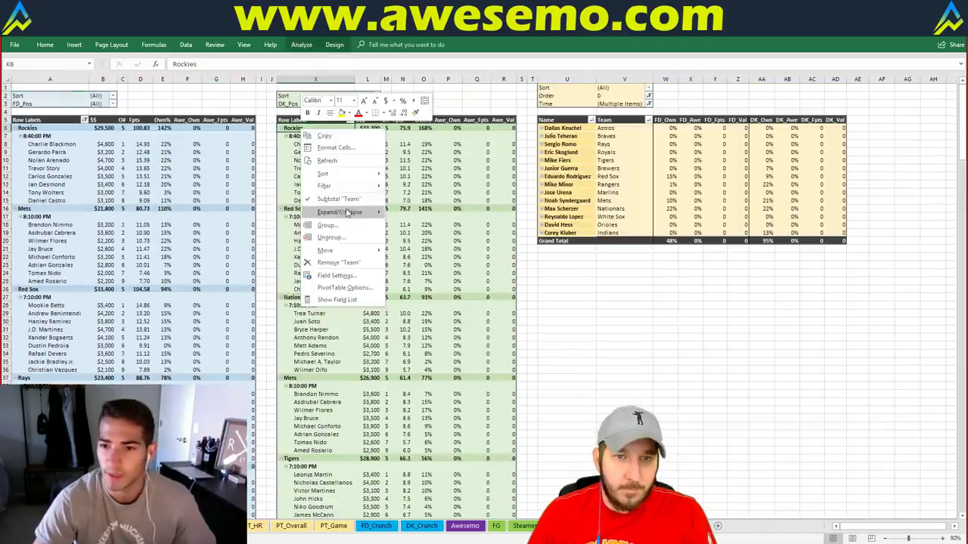
mouse_move(341, 212)
click(423, 251)
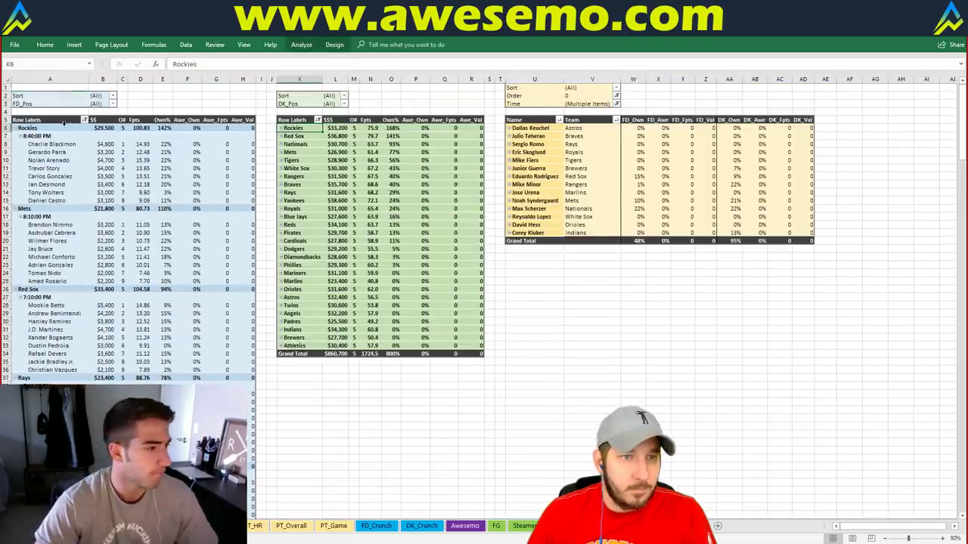
right_click(62, 128)
mouse_move(106, 213)
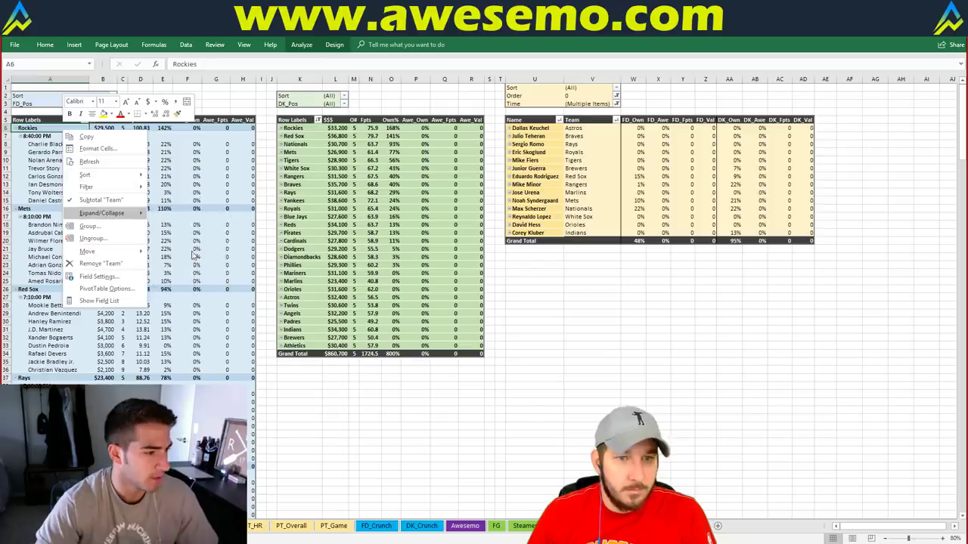
click(189, 250)
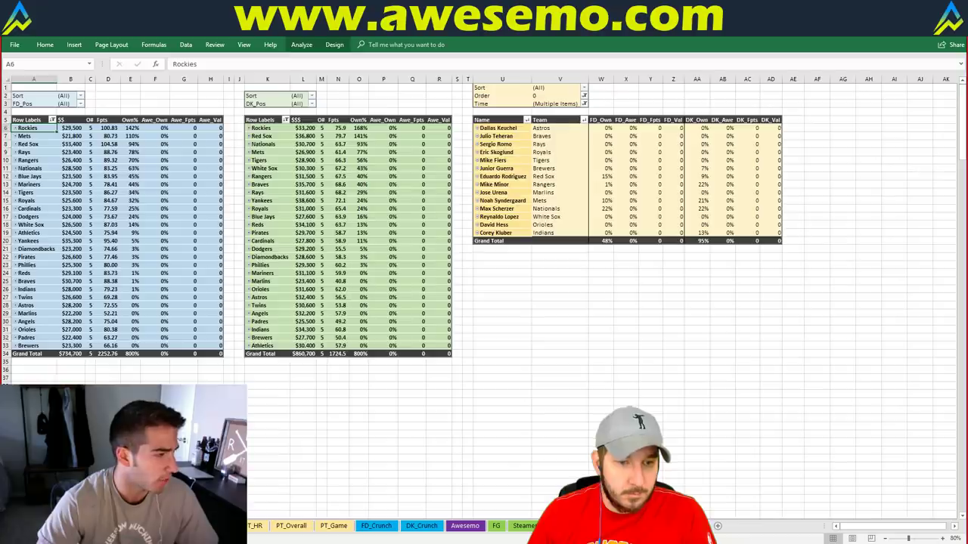
Compare the Blue Jays matchup with the collapsed ownership tables, selecting the FanDuel team names from Blue Jays up to Rockies
key(ctrl+Page_Up)
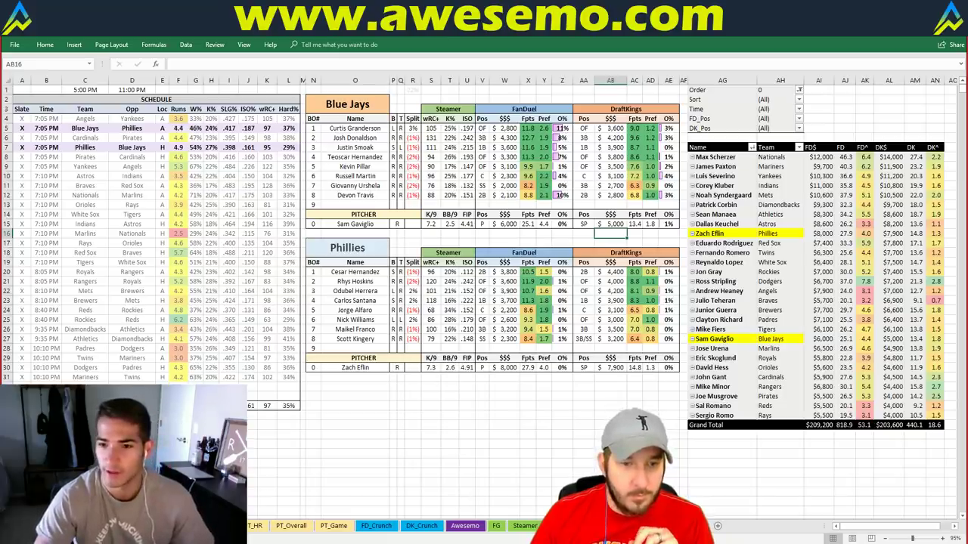
key(ctrl+Page_Down)
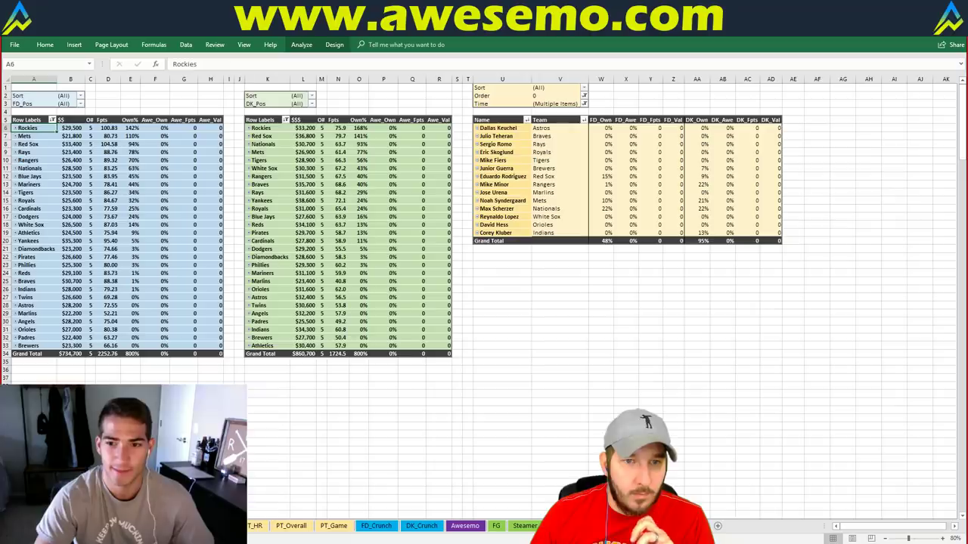
key(ctrl+Page_Up)
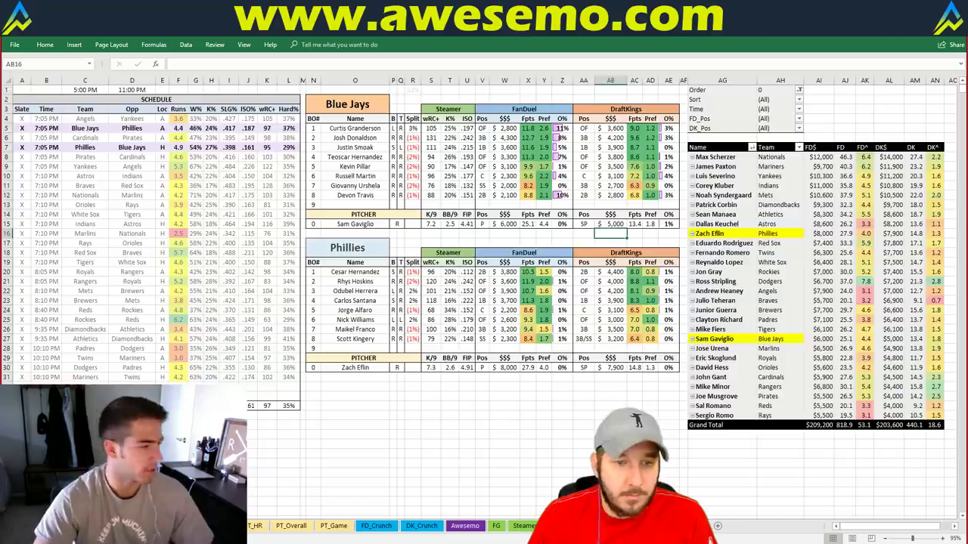
click(220, 525)
drag(33, 172, 32, 129)
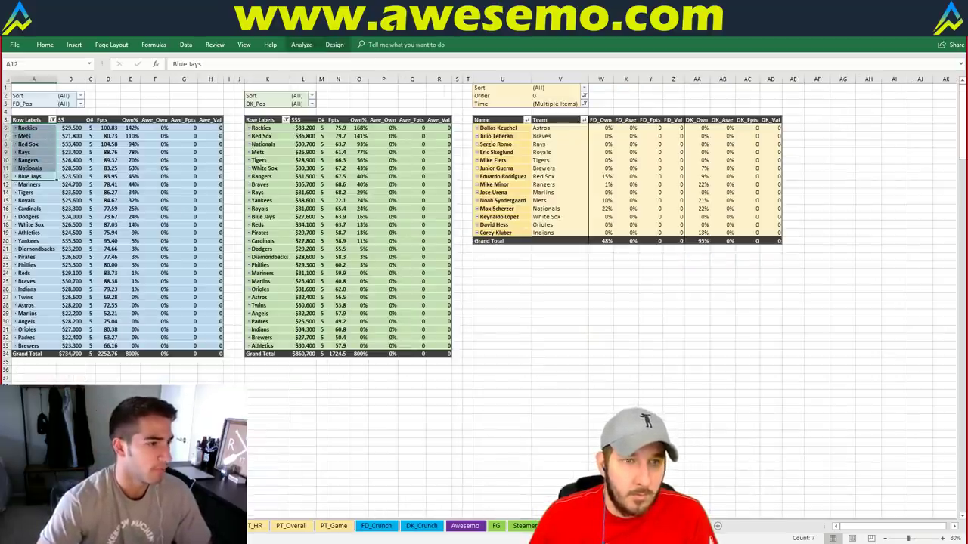
Compare the Blue Jays–Phillies matchup's projections with the team ownership pivot tables
key(ctrl+Page_Up)
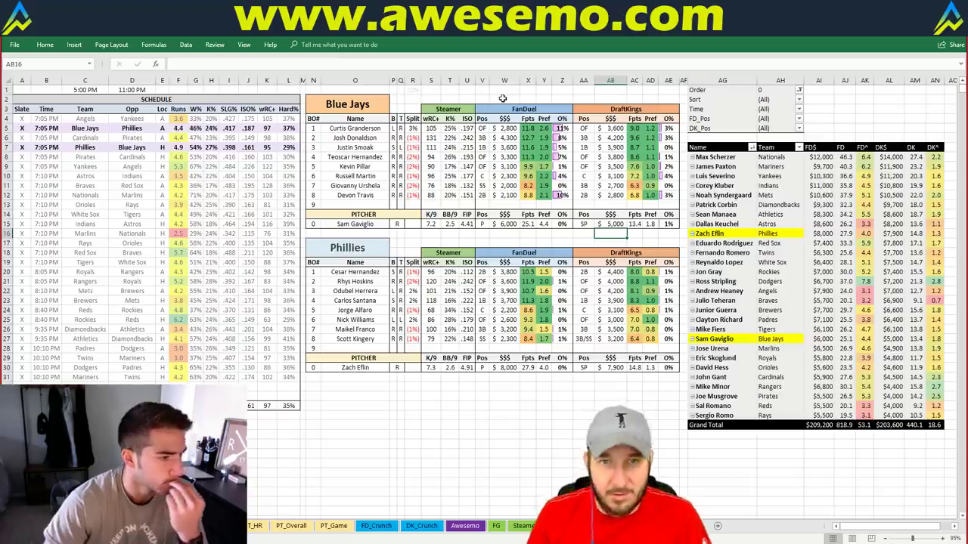
click(574, 91)
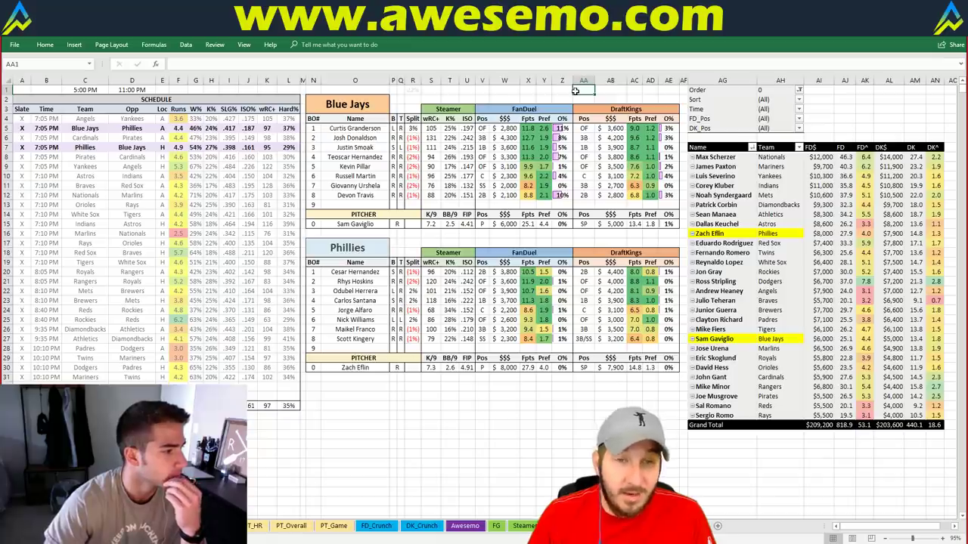
click(466, 90)
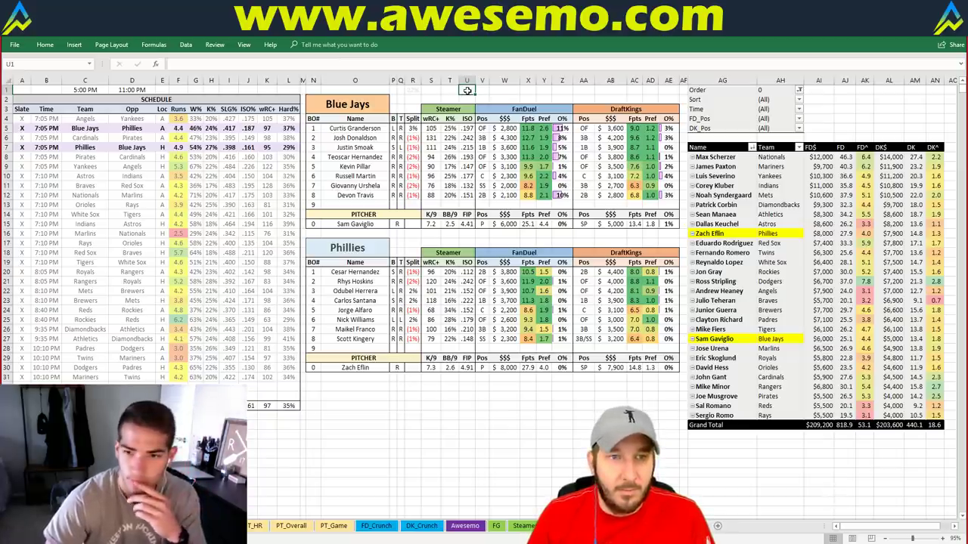
key(ctrl+Page_Up)
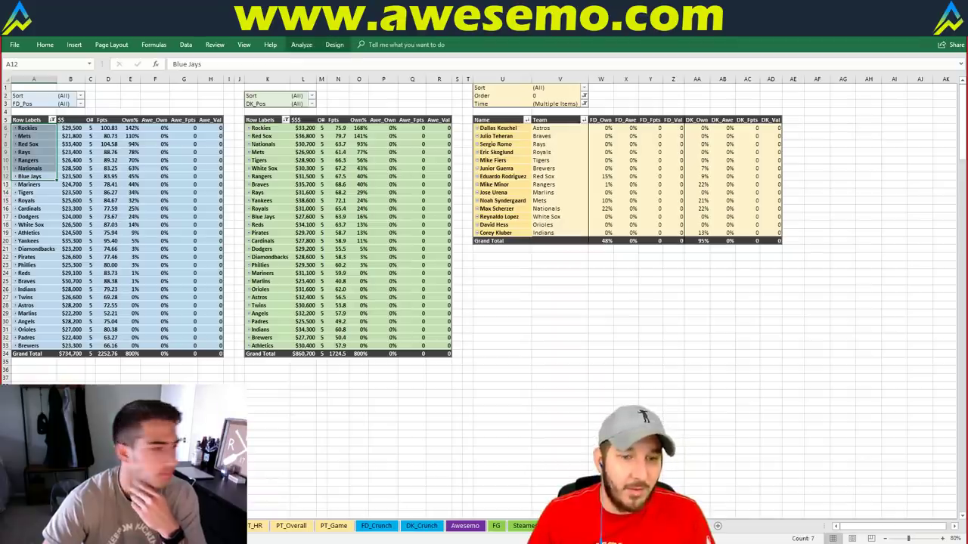
key(ctrl+Page_Down)
click(355, 420)
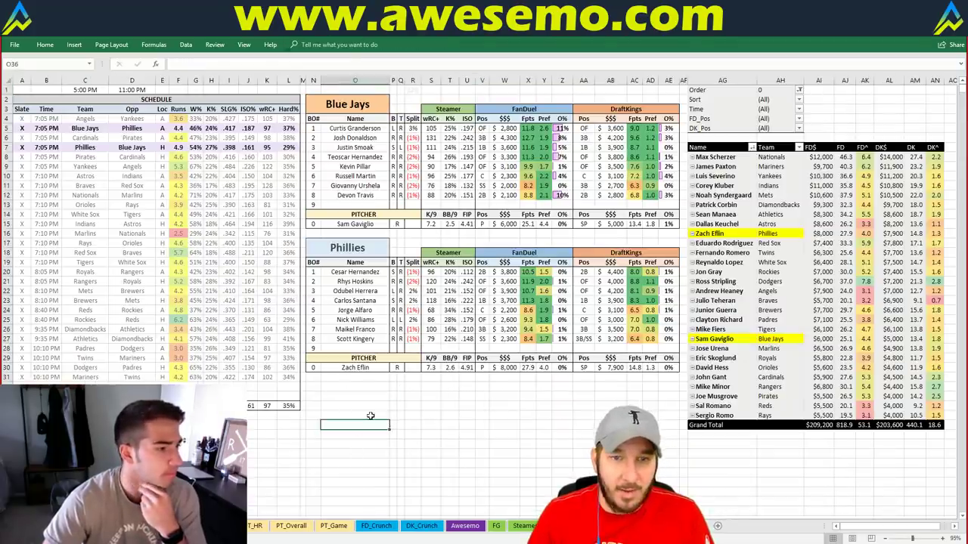
click(313, 395)
click(313, 387)
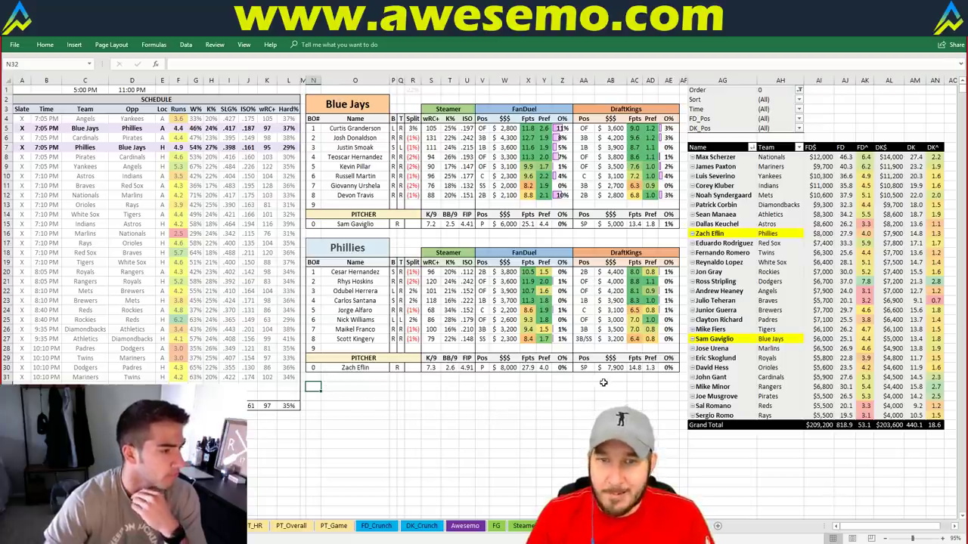
Switch the matchup view to the Cardinals game by replacing the team name in the upper lineup heading
click(347, 103)
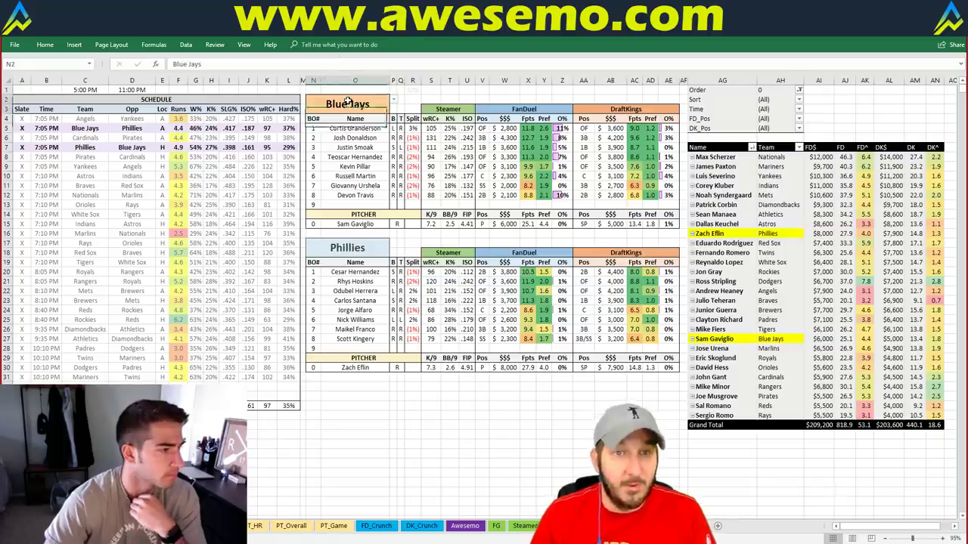
text(Cardinals)
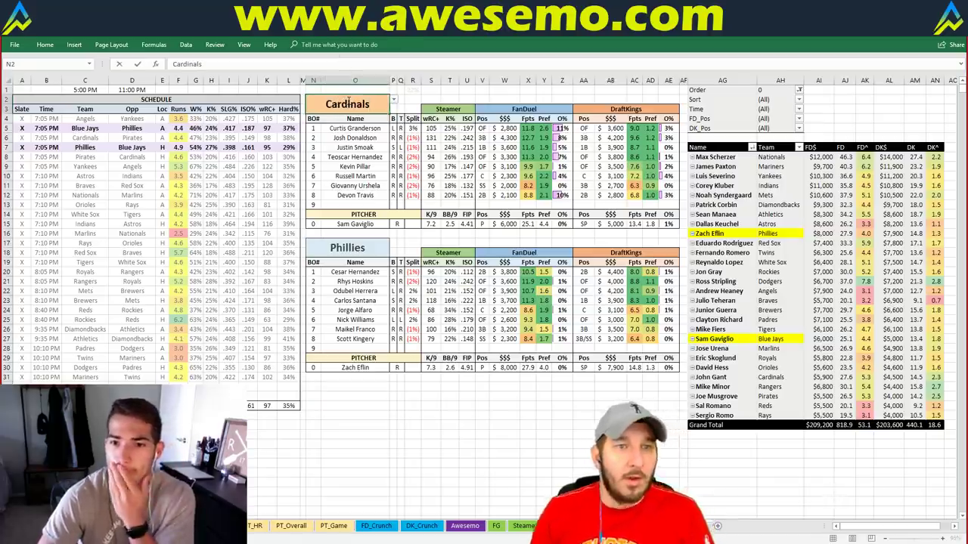
key(Return)
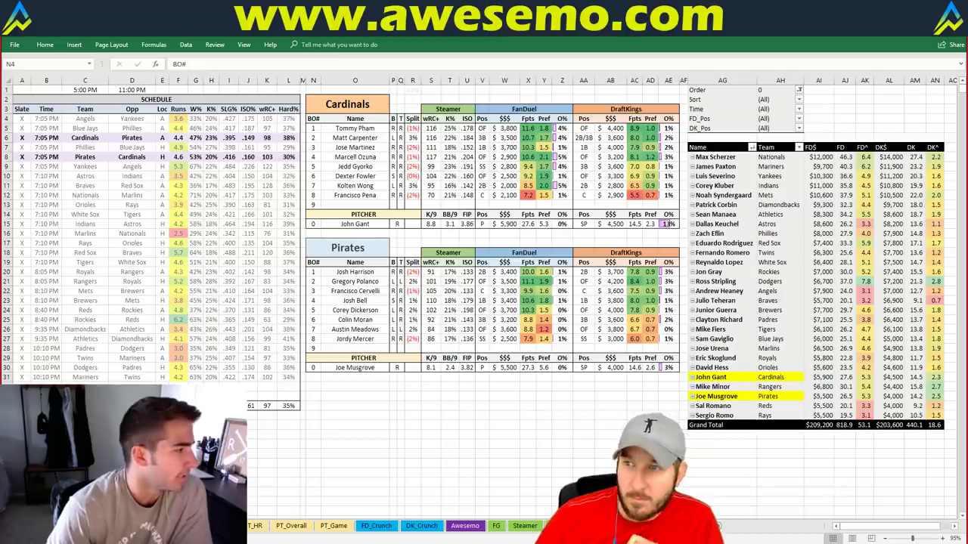
click(587, 387)
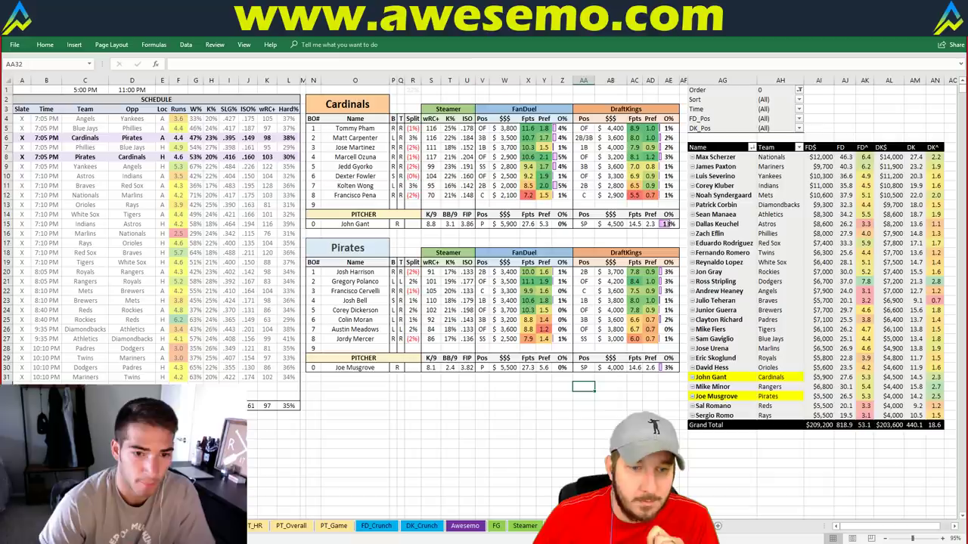
Try to group the FanDuel team ownership pivot table by game time by placing Time above Team in its rows
key(ctrl+Page_Down)
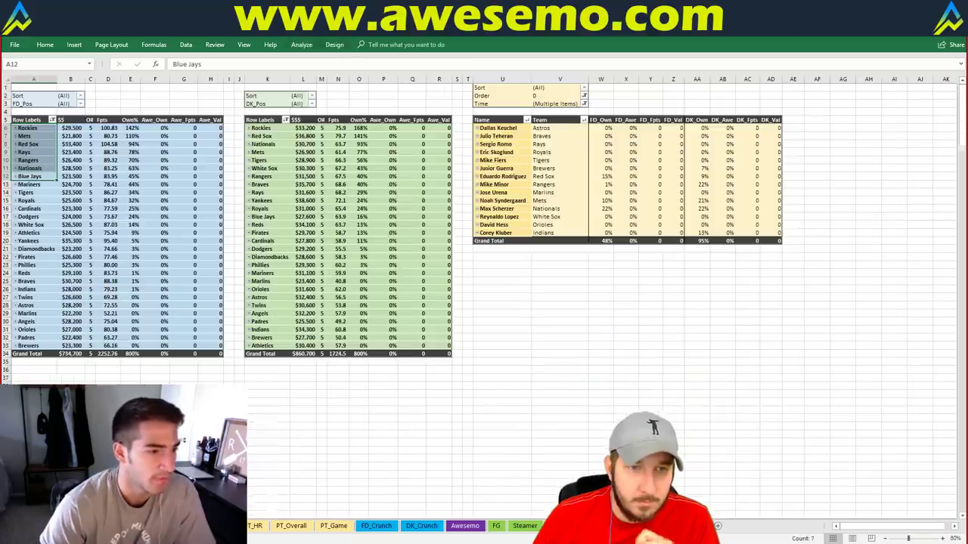
click(184, 425)
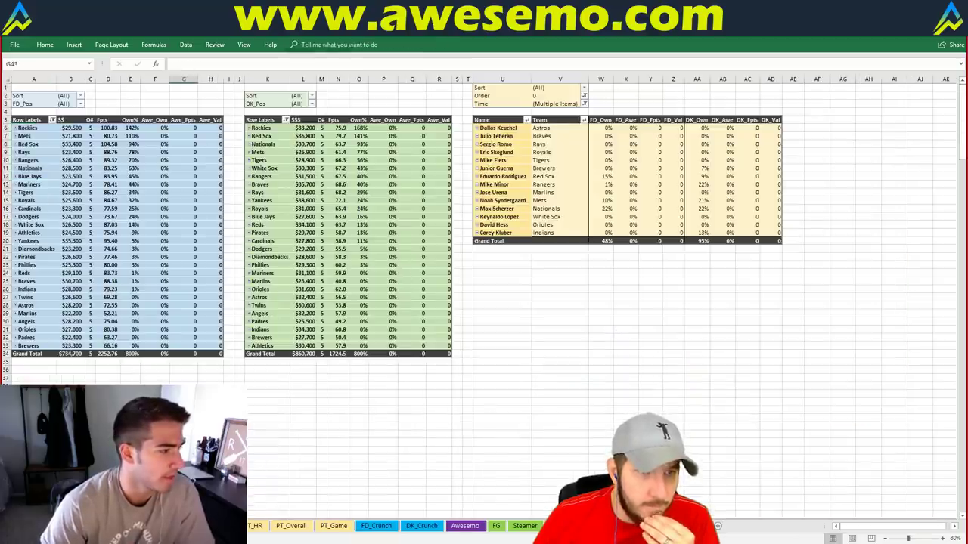
click(112, 250)
right_click(111, 250)
key(Escape)
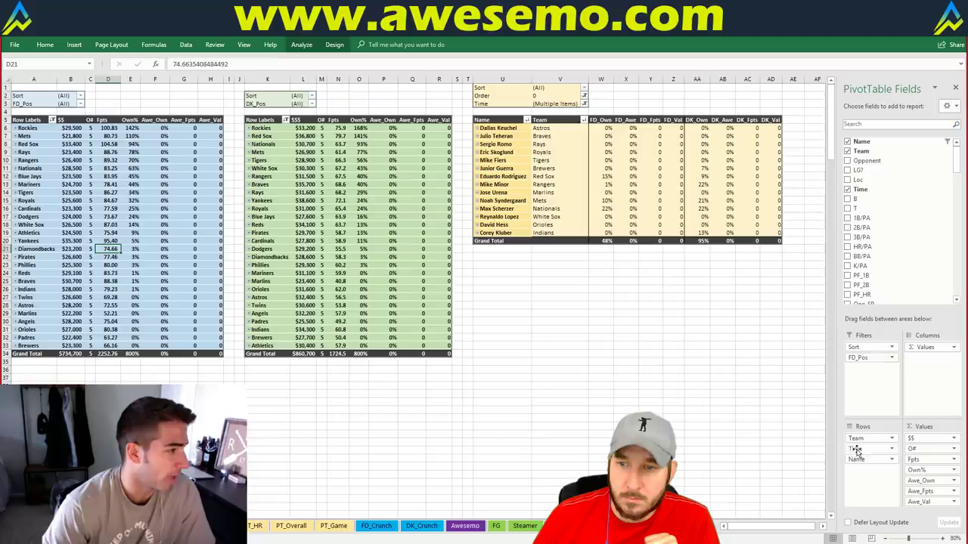
drag(858, 449, 867, 438)
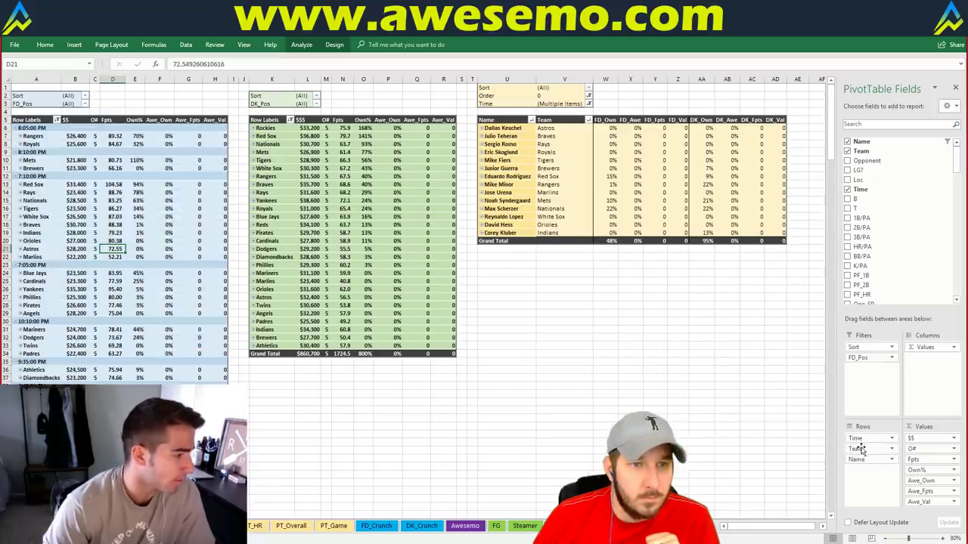
click(869, 440)
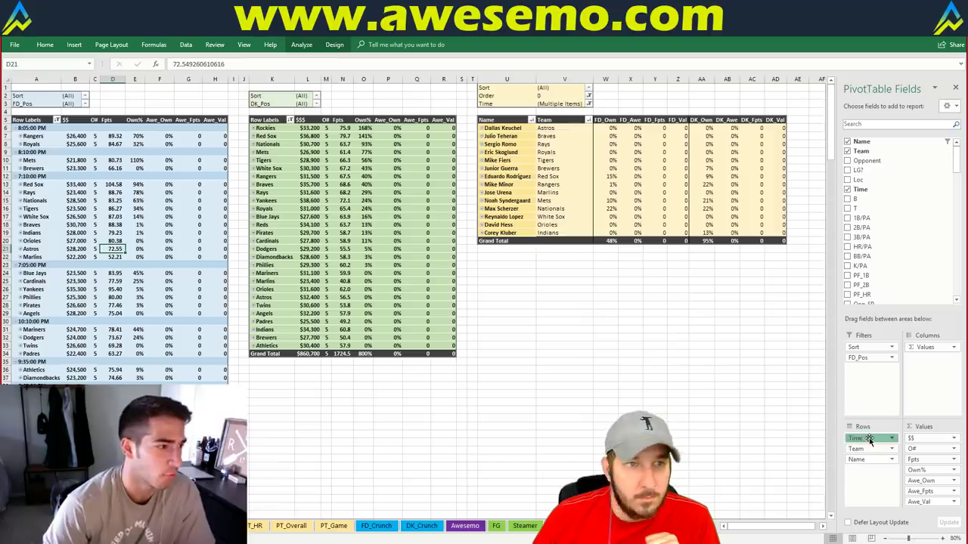
Restore Team above Time in the FanDuel pivot table's rows and return to the Cardinals–Pirates matchup
drag(869, 441, 461, 334)
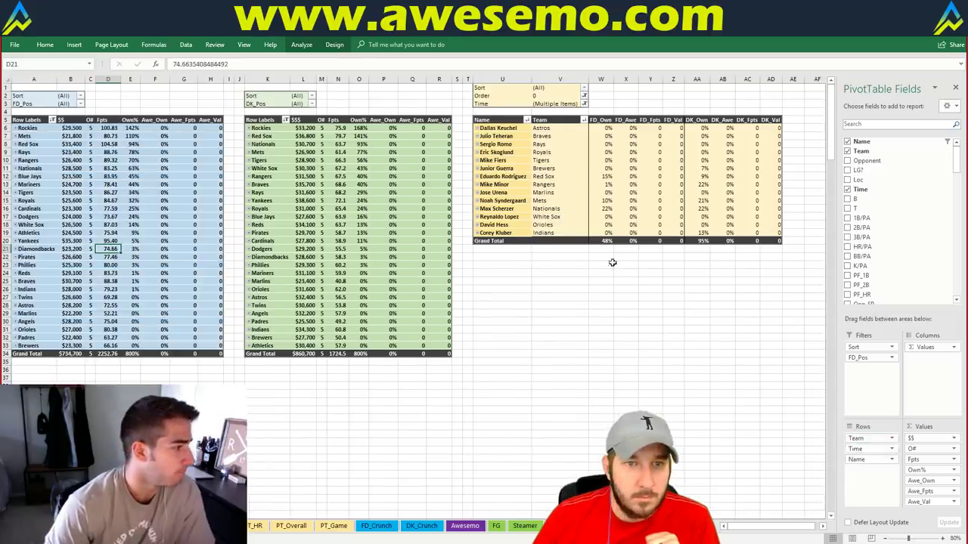
click(672, 297)
key(ctrl+Page_Up)
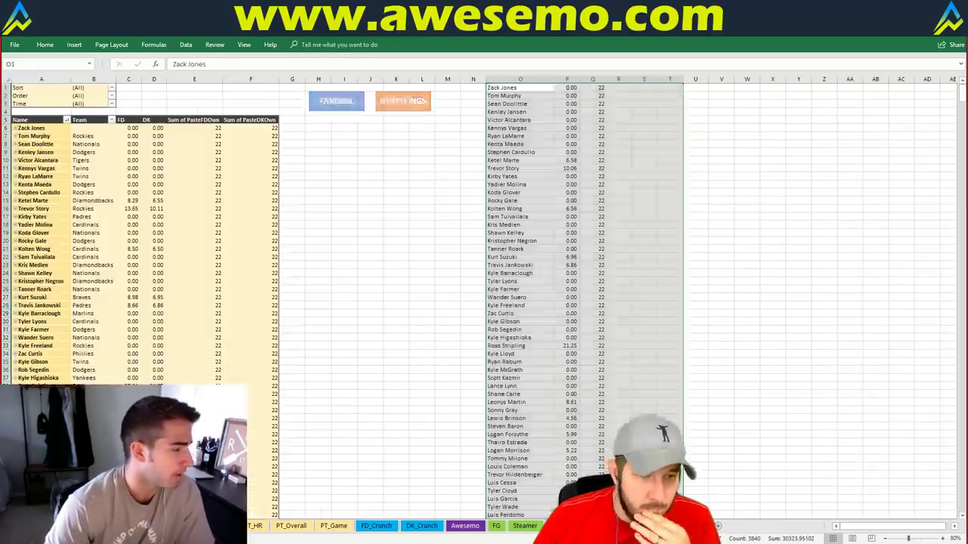
key(ctrl+Page_Up)
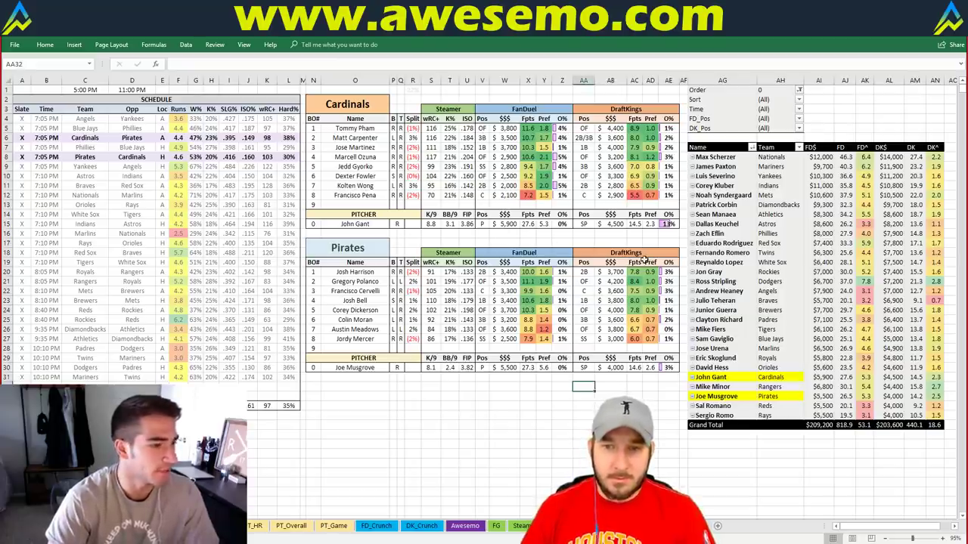
Check the Pirates hitters' DraftKings ownership and compare it with the DraftKings team pivot table, selecting the teams from Pirates up to Rockies
drag(668, 272, 668, 339)
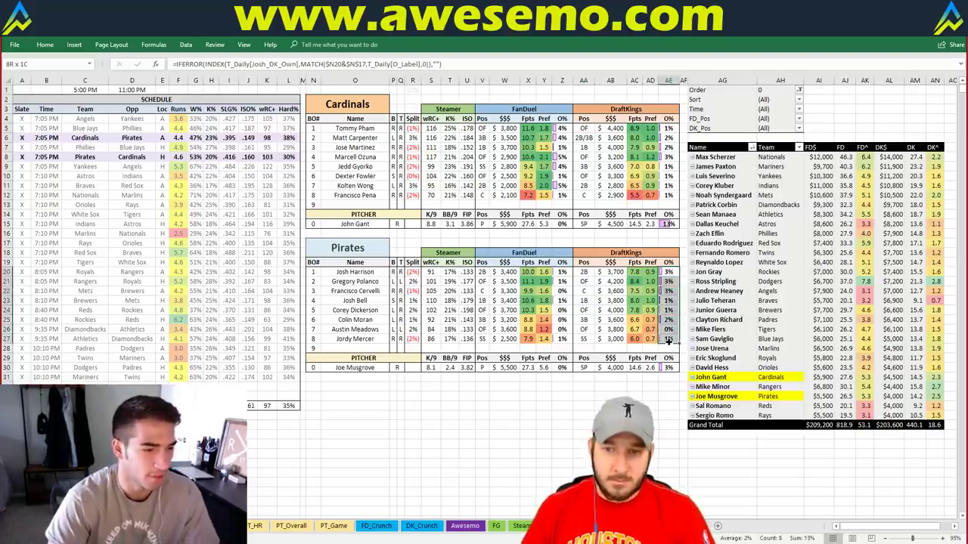
key(ctrl+Page_Up)
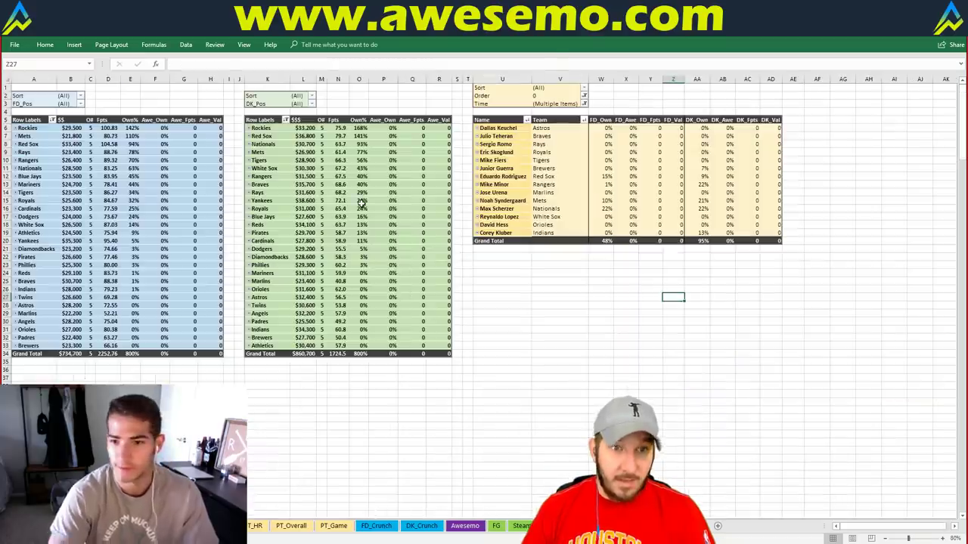
drag(261, 233, 263, 127)
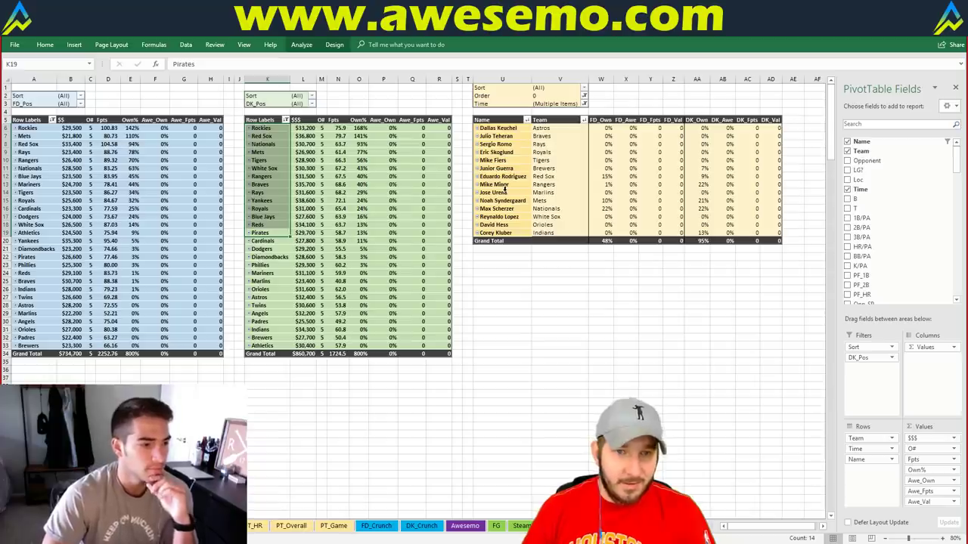
click(954, 88)
click(304, 280)
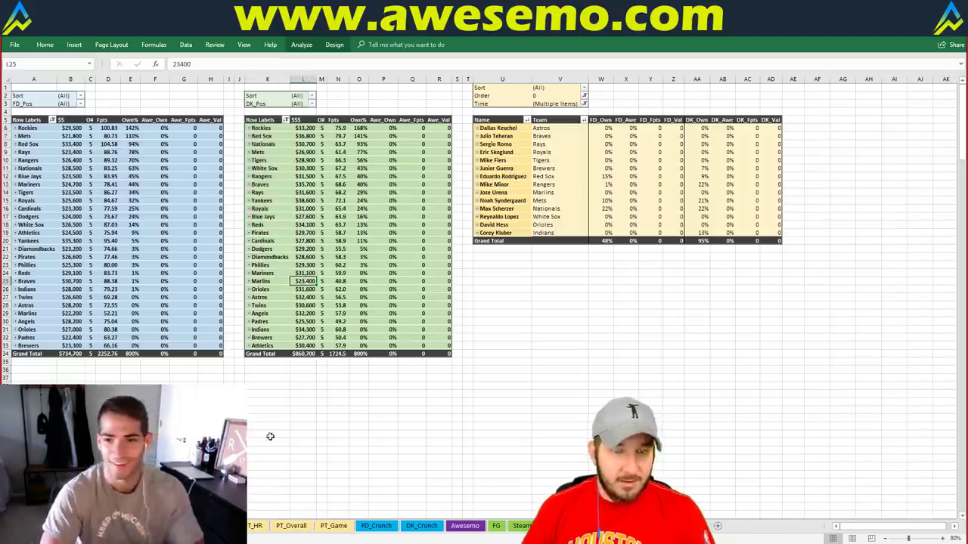
key(ctrl+Page_Up)
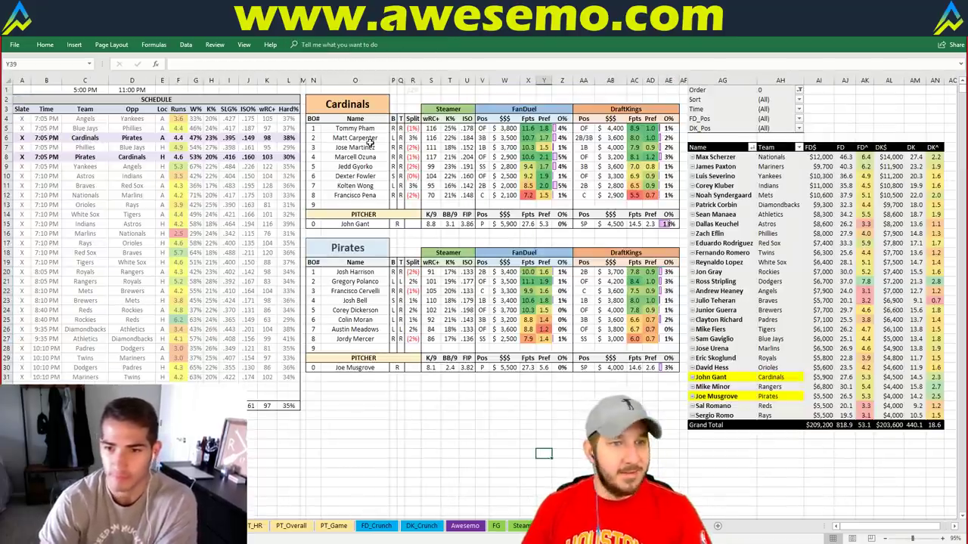
Switch the matchup view to the Astros game by replacing the team name in the upper lineup heading
click(355, 102)
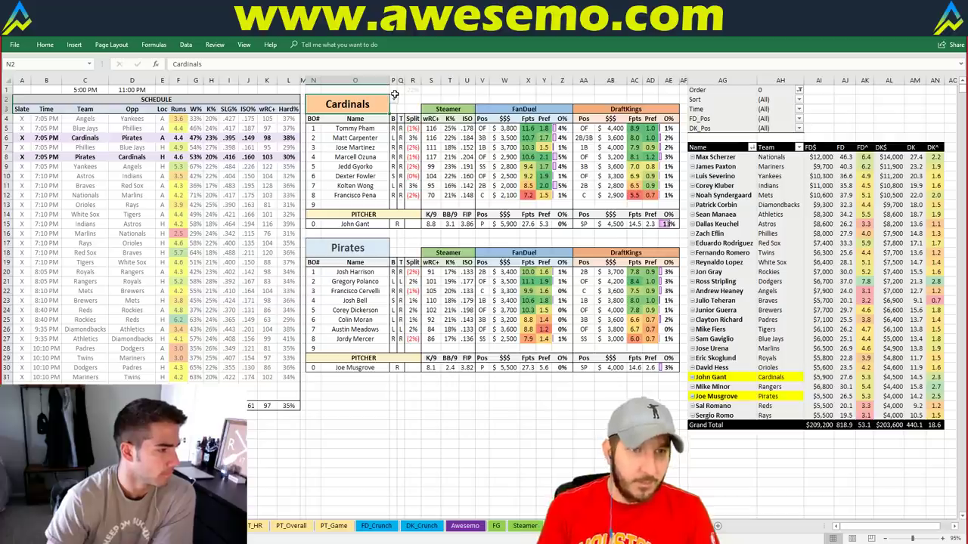
text(Astros)
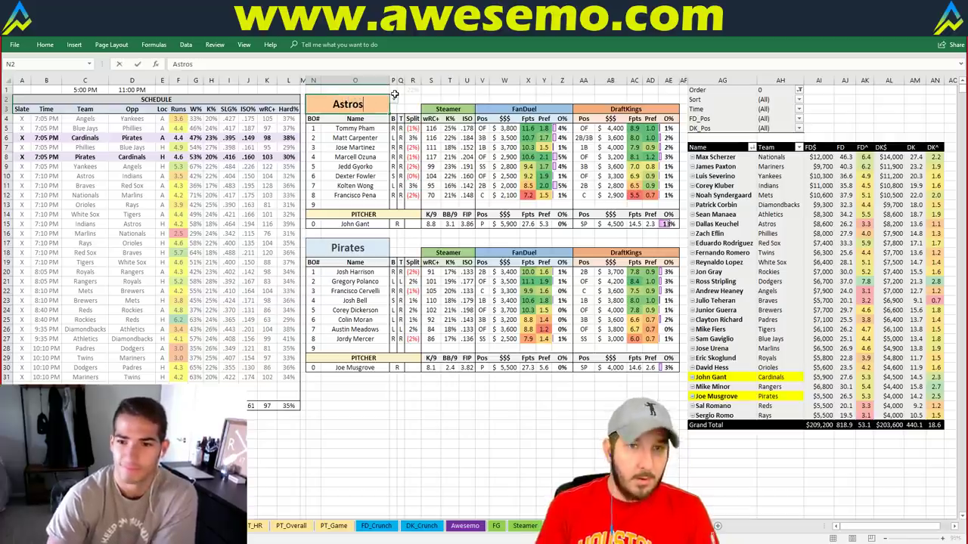
key(Return)
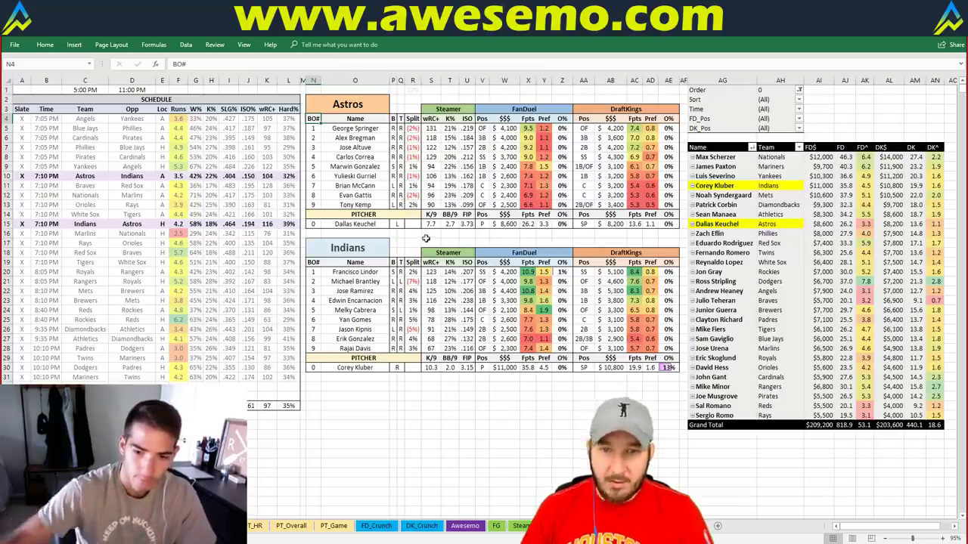
click(566, 243)
click(579, 242)
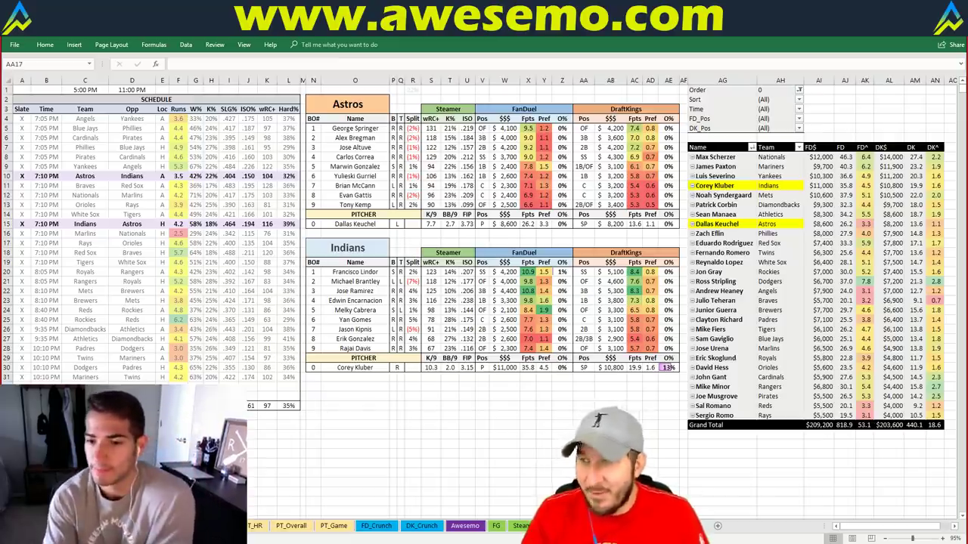
Replace Astros with Braves as the matchup team to load the Braves–Red Sox game
click(351, 110)
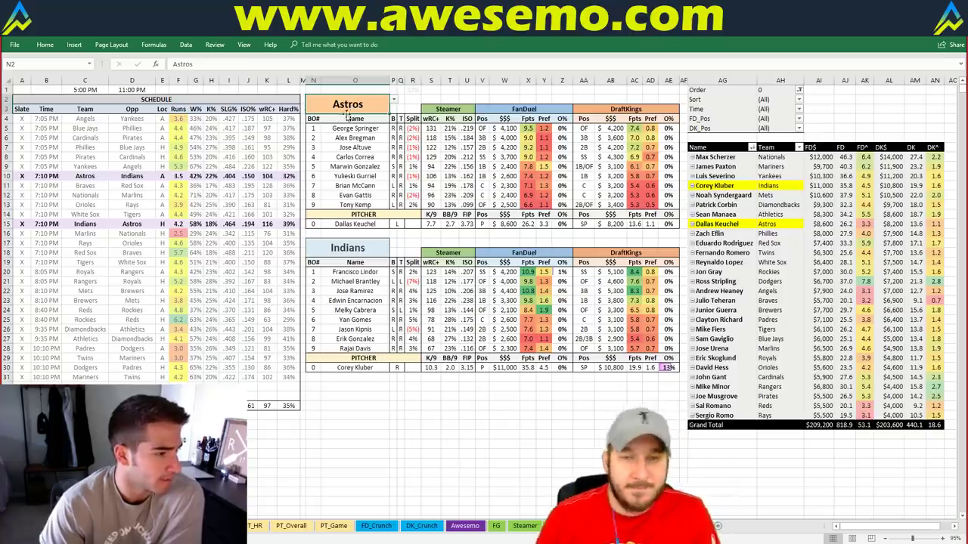
click(444, 100)
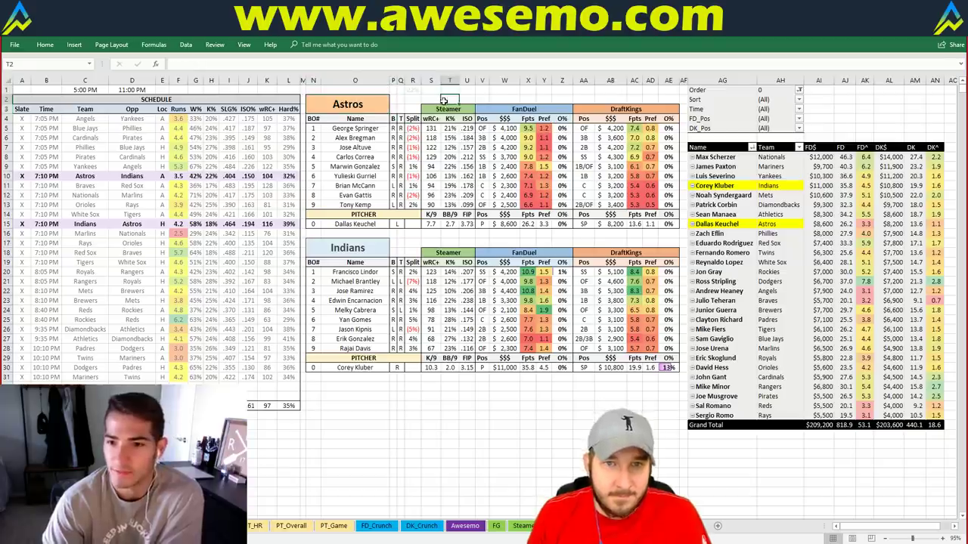
click(378, 102)
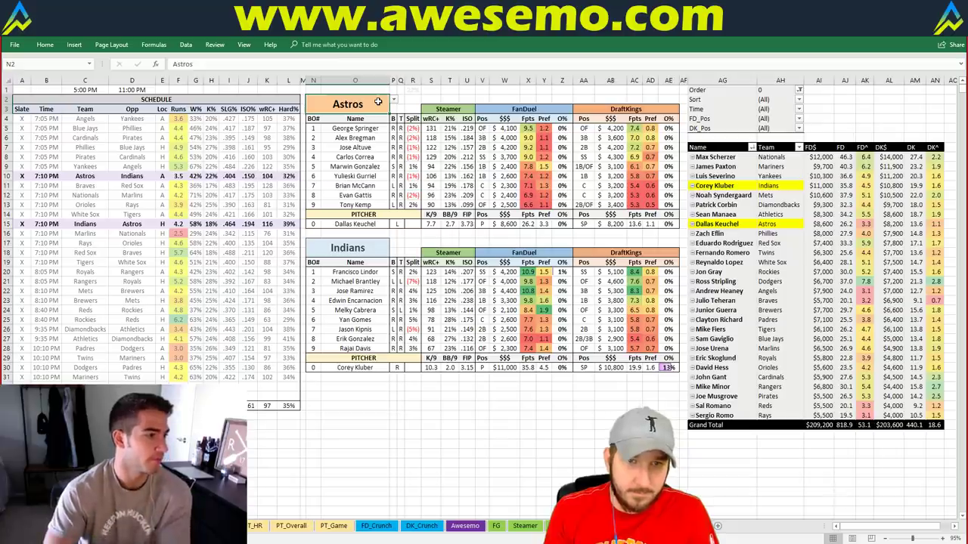
text(Braves)
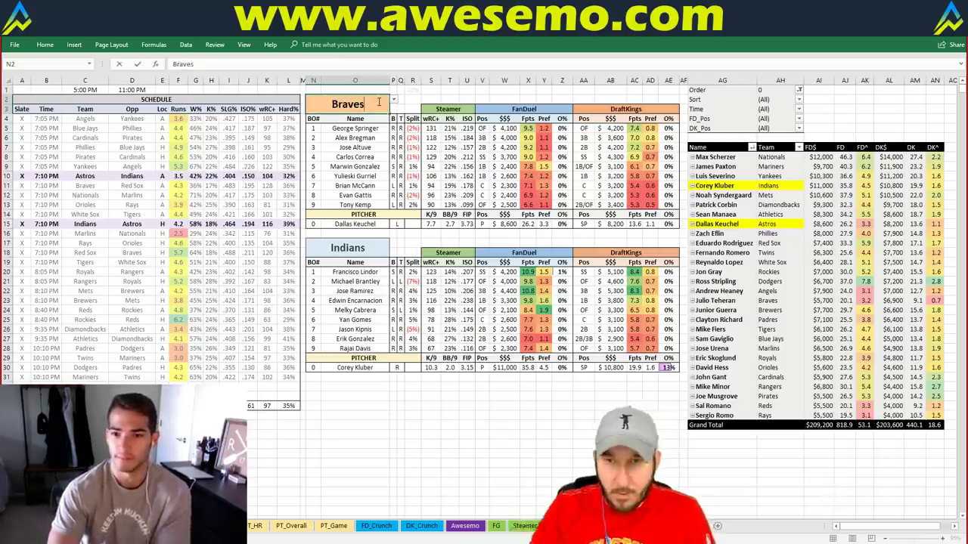
key(Return)
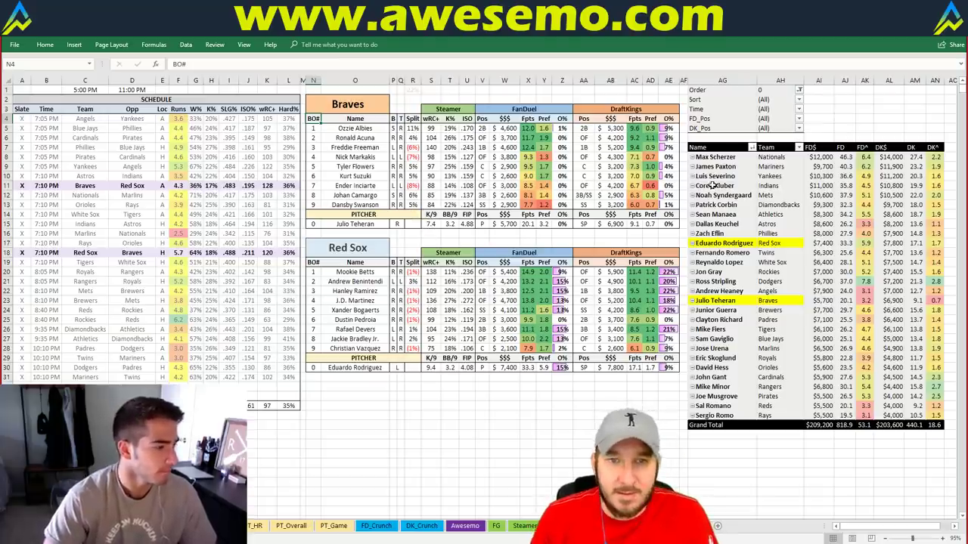
Compare the Braves–Red Sox matchup with the DraftKings team pivot table, selecting the teams from Braves up to Rockies
click(436, 240)
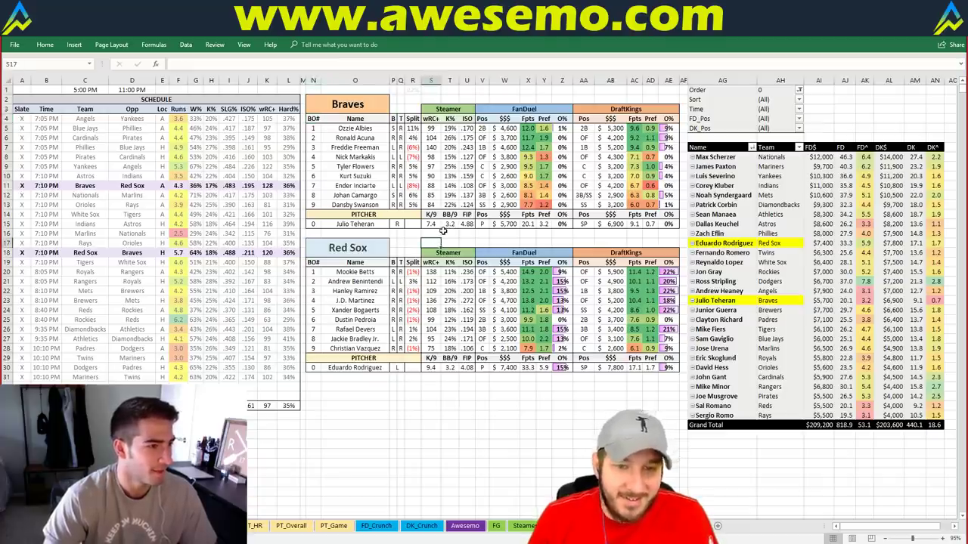
click(609, 242)
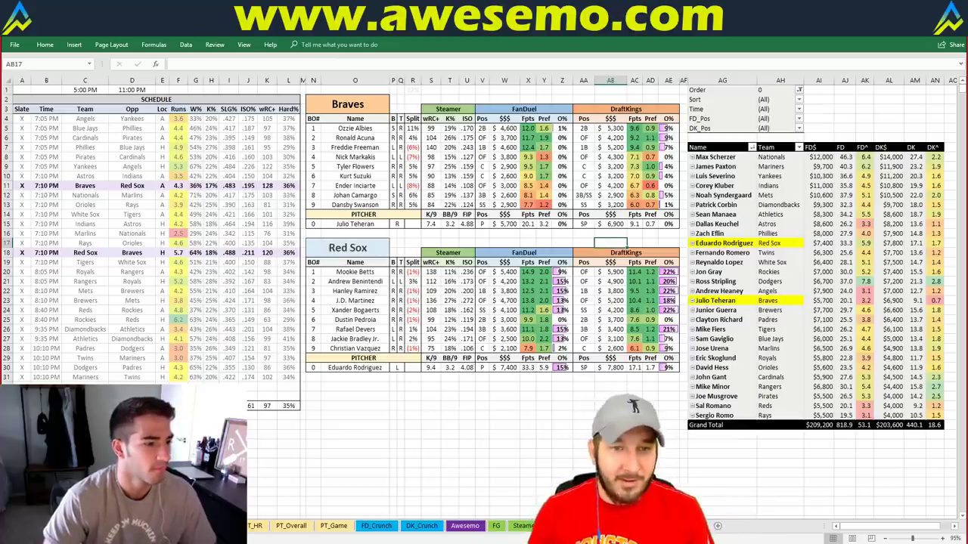
key(ctrl+Page_Up)
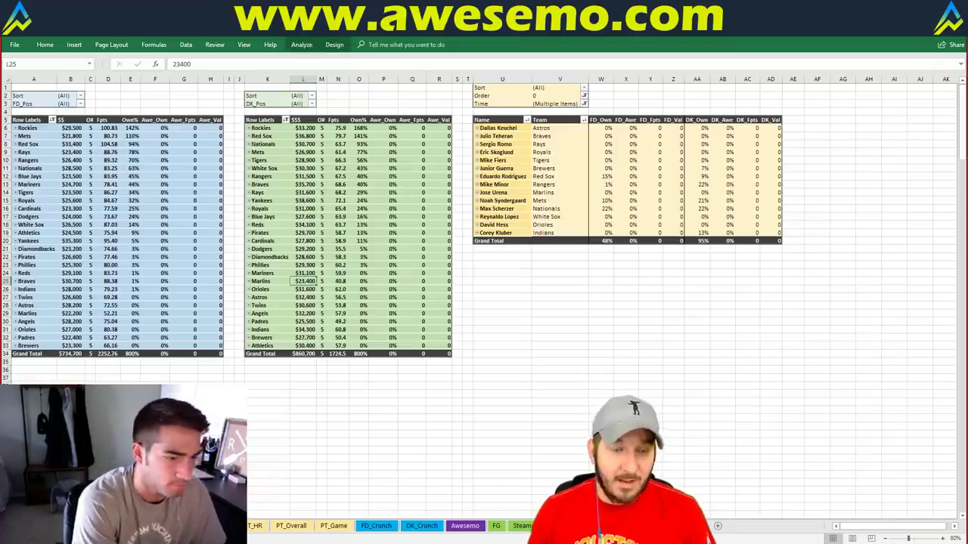
key(ctrl+Page_Down)
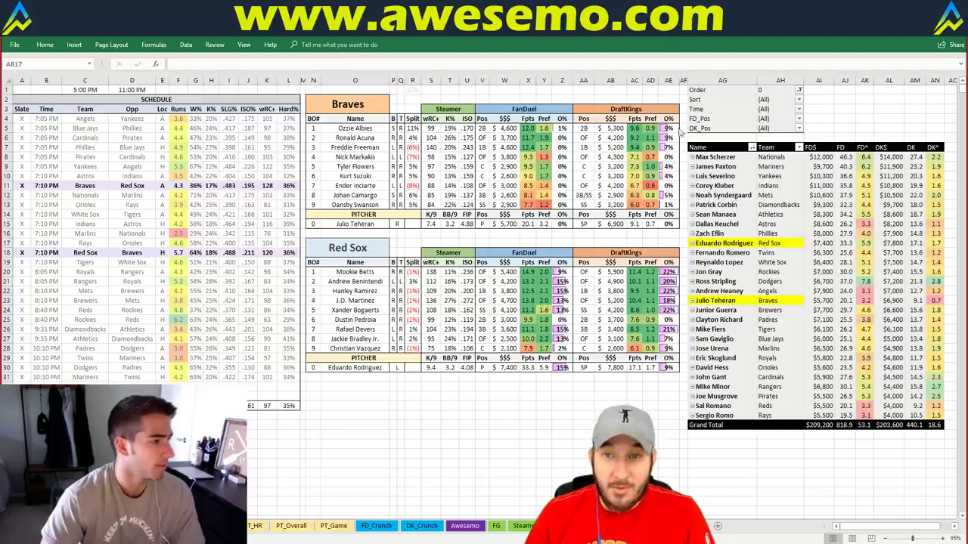
key(ctrl+Page_Up)
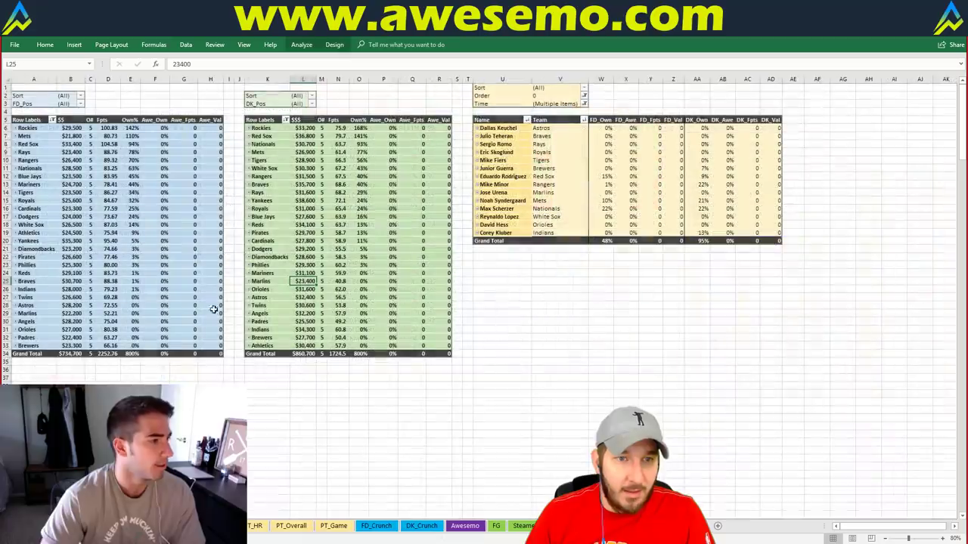
drag(267, 185, 263, 127)
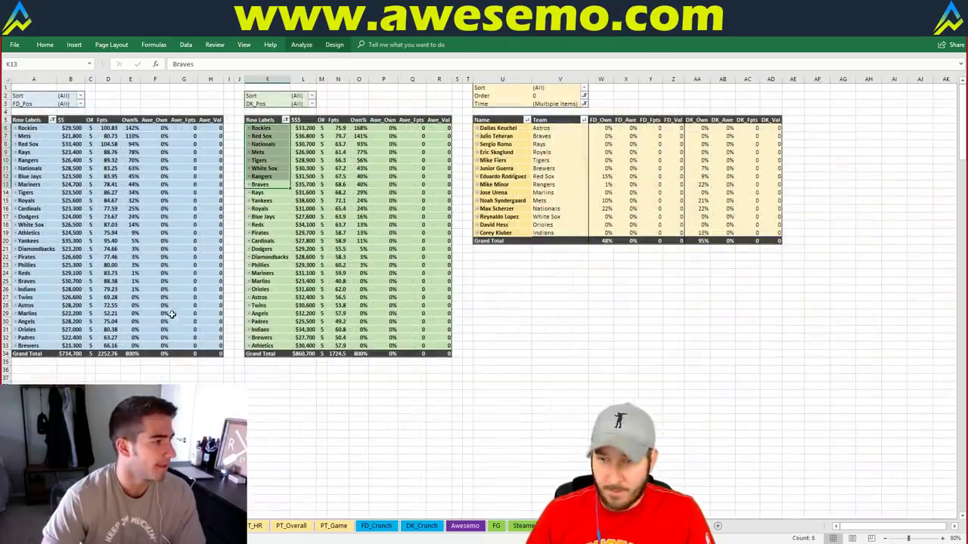
key(ctrl+Page_Down)
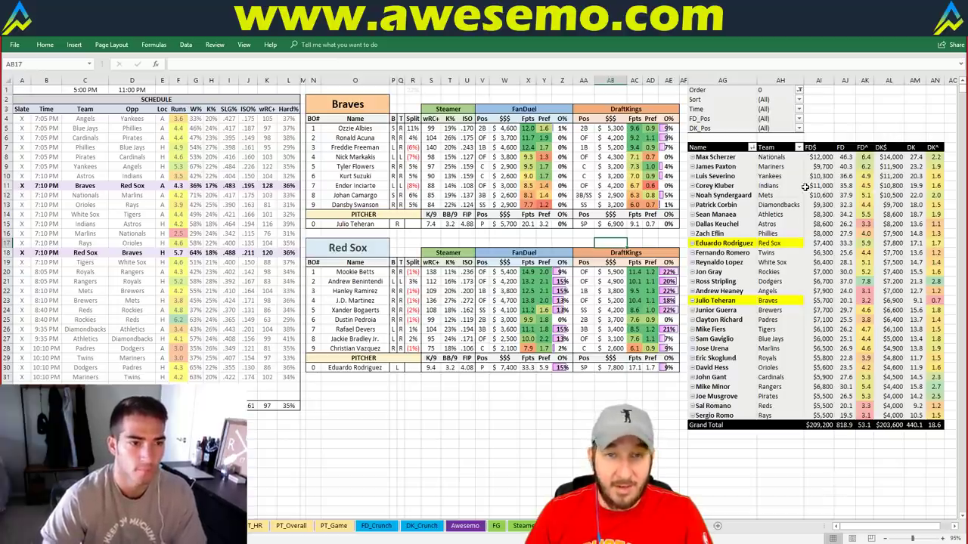
Review the Braves–Red Sox projections and check Dustin Pedroia's DraftKings and FanDuel ownership in the Red Sox lineup
mouse_move(805, 187)
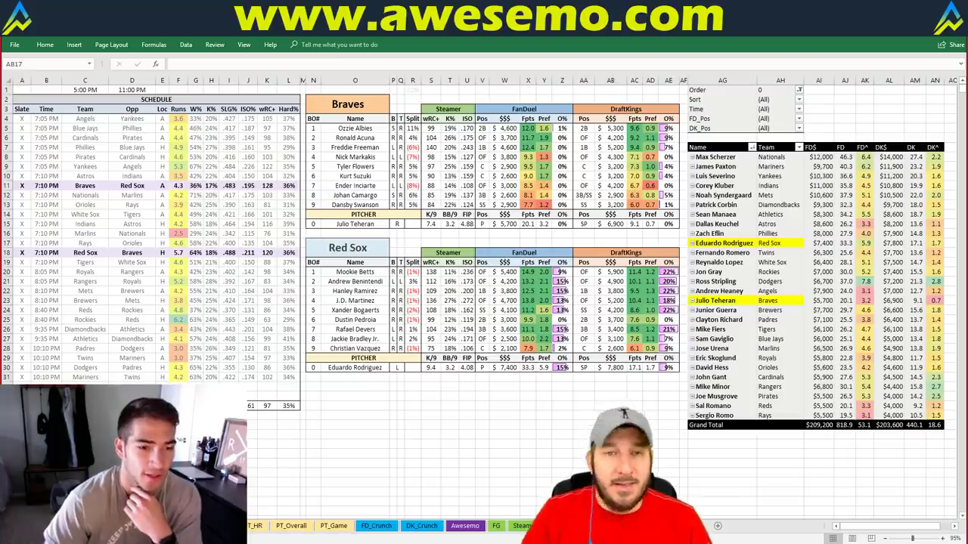
click(470, 235)
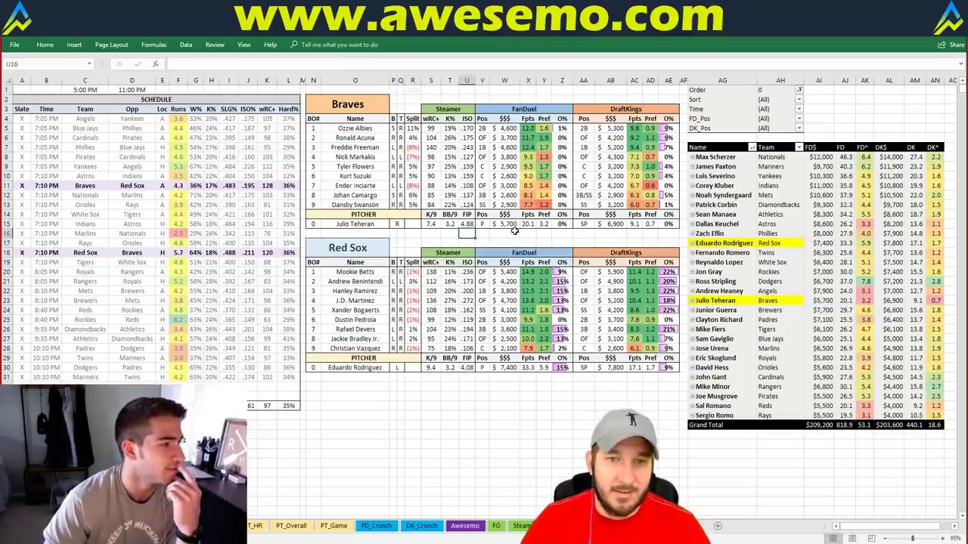
click(502, 235)
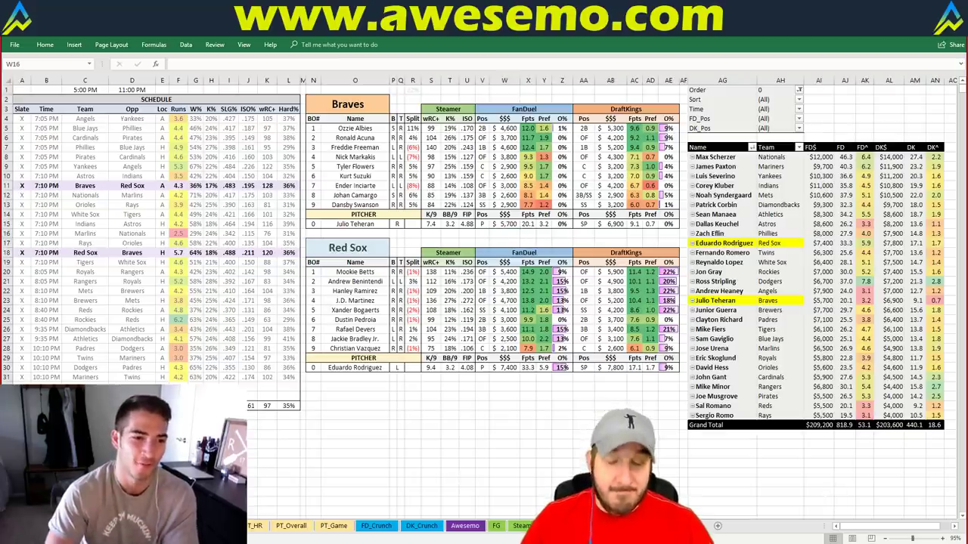
click(610, 99)
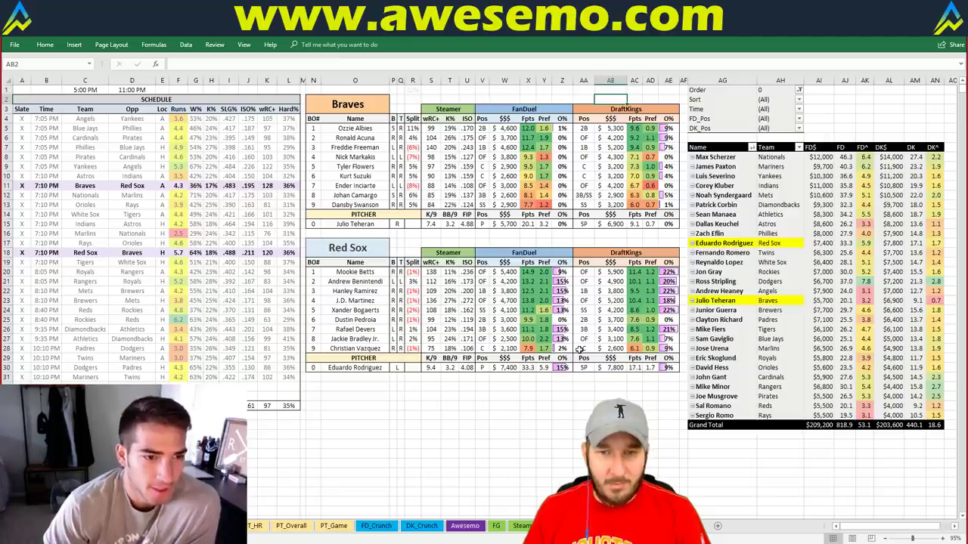
click(669, 319)
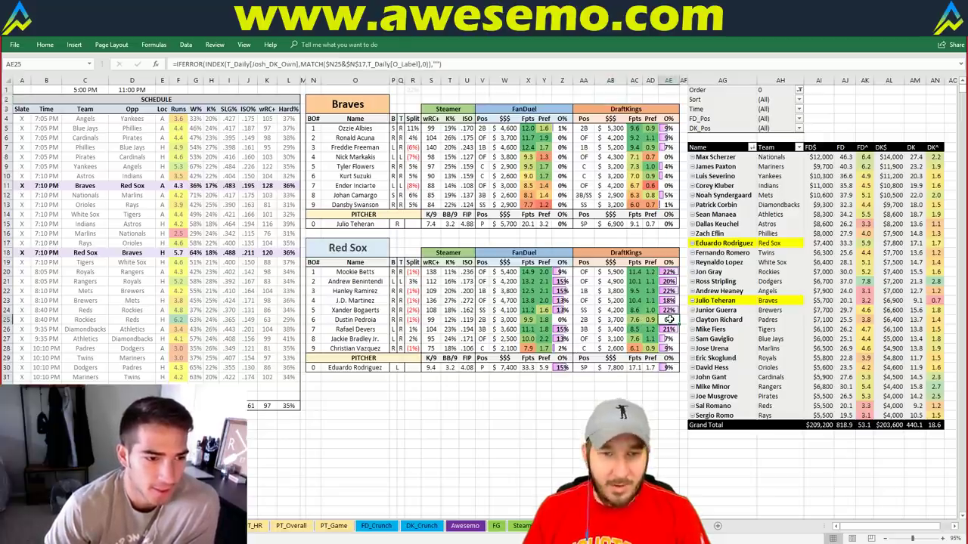
click(610, 396)
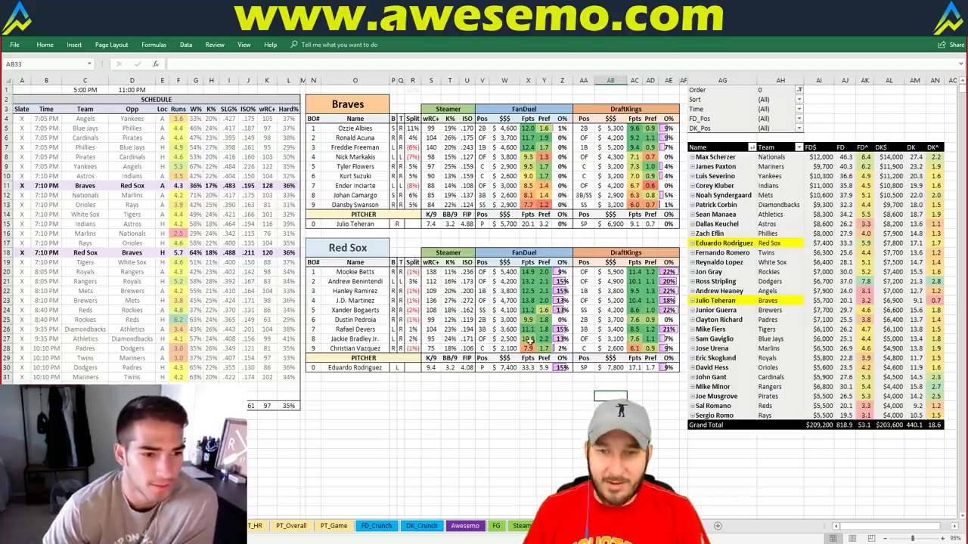
click(558, 320)
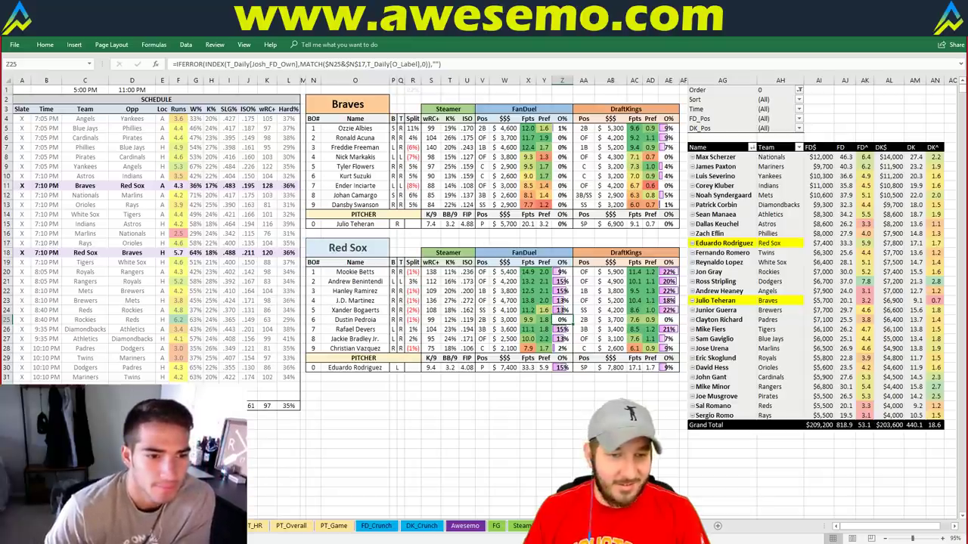
Search the FanDuel lineups on the FD_Crunch sheet for "pedroia"
click(376, 526)
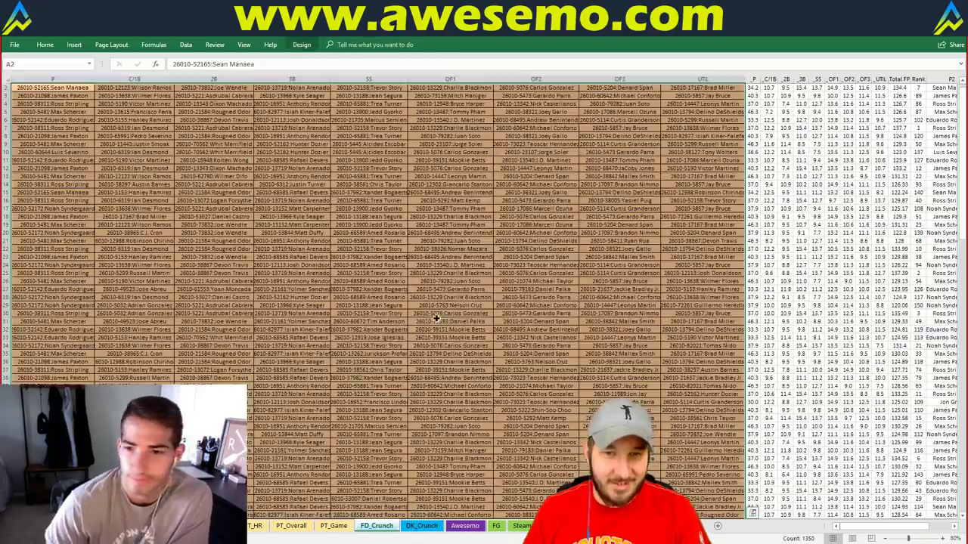
key(ctrl+f)
text(pedroia)
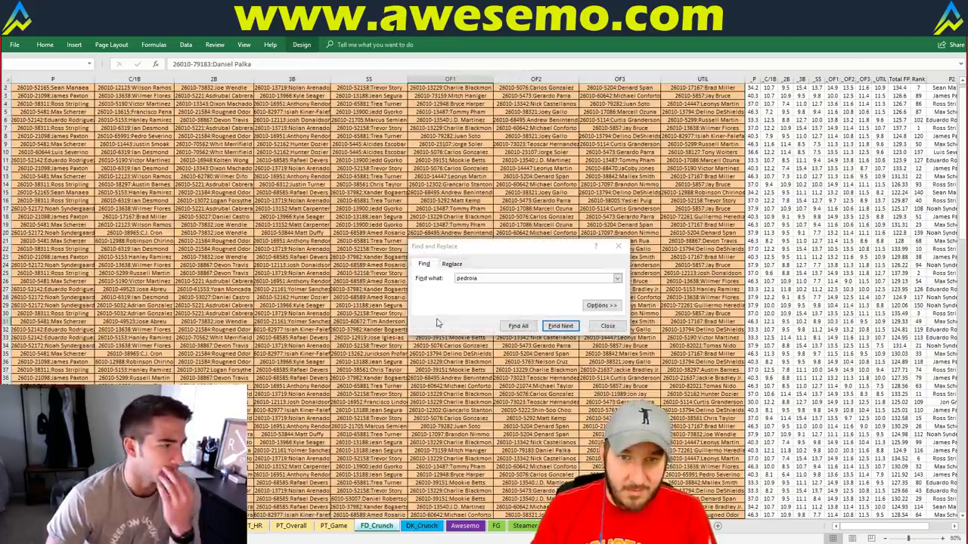
key(Escape)
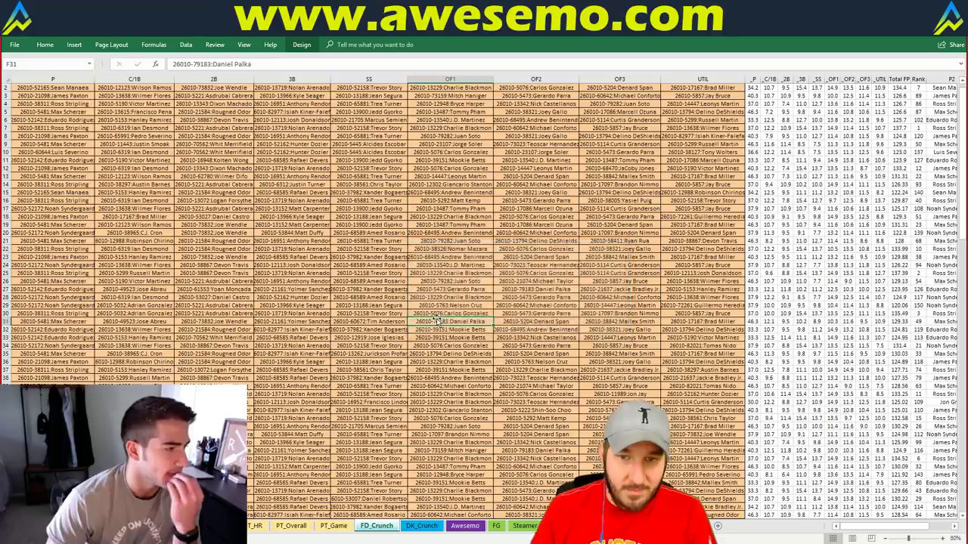
Search the DraftKings lineups on the DK_Crunch sheet for "pedroia" and look through the Second Base column
click(423, 526)
key(ctrl+f)
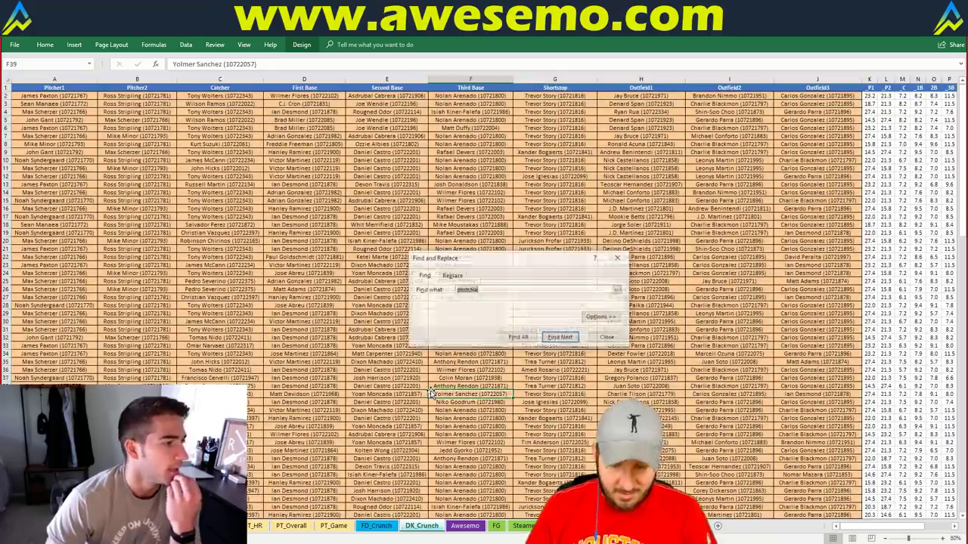
text(pedroia)
key(Return)
key(Return)
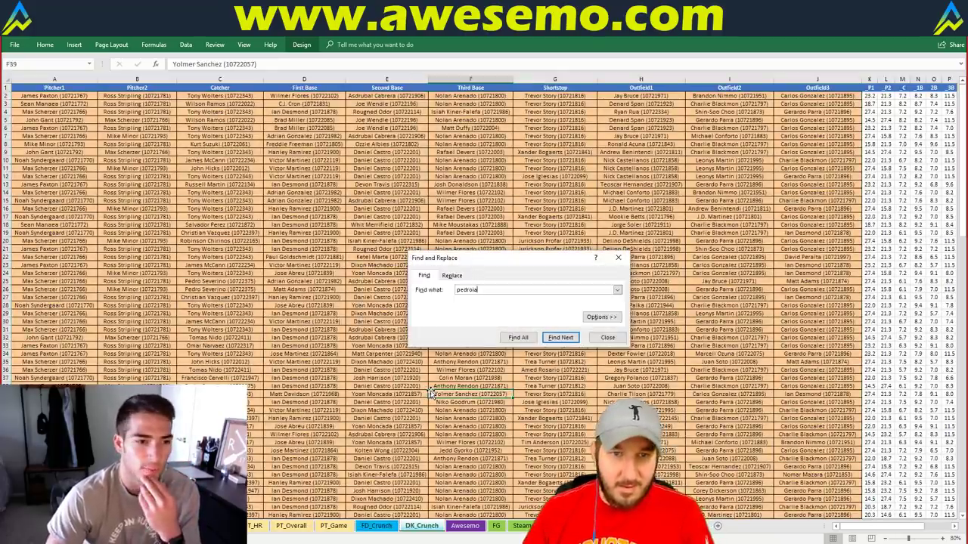
key(Escape)
click(415, 217)
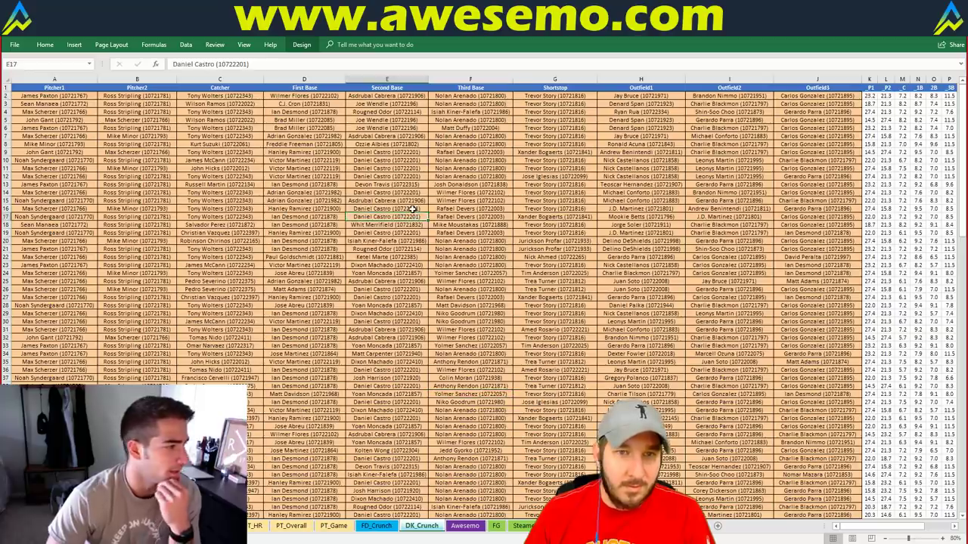
scroll(412, 209, down, 5)
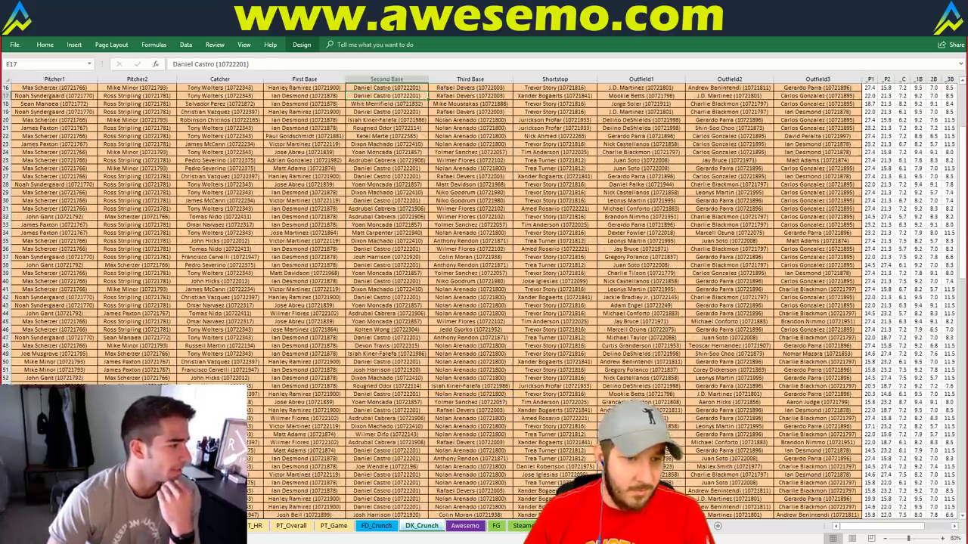
Switch to FantasyCruncher's DraftKings MLB page in the browser and review the 2B hitters sorted by My Proj from highest to lowest
key(alt+Tab)
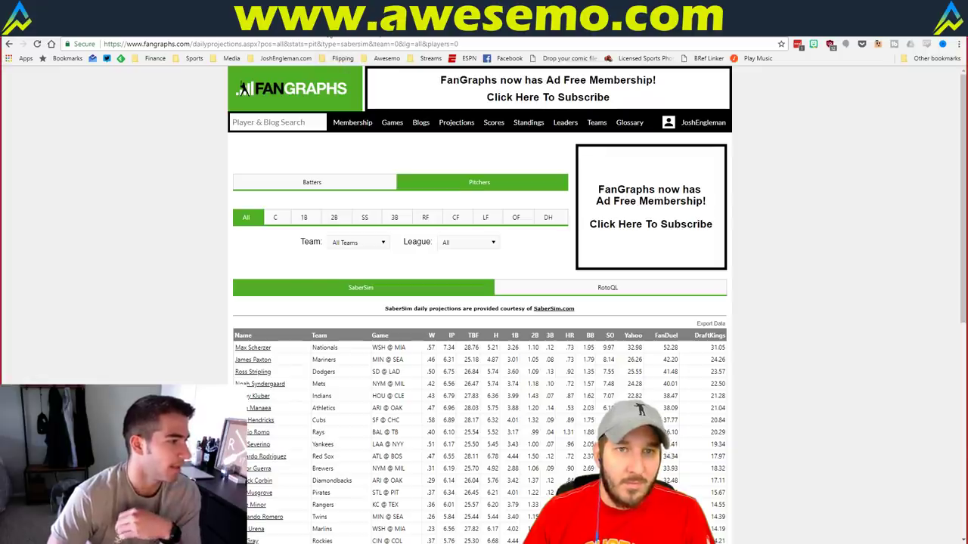
key(alt+Tab)
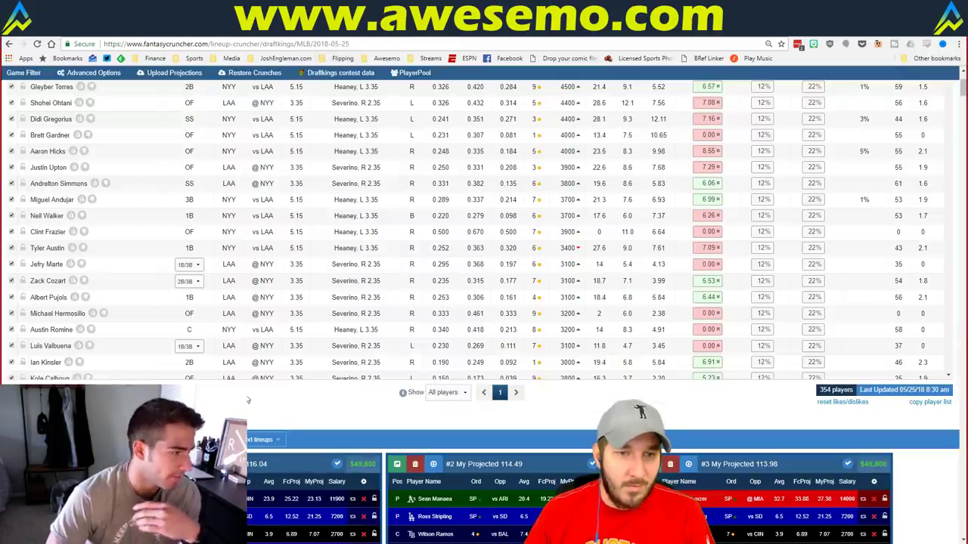
scroll(270, 170, up, 2)
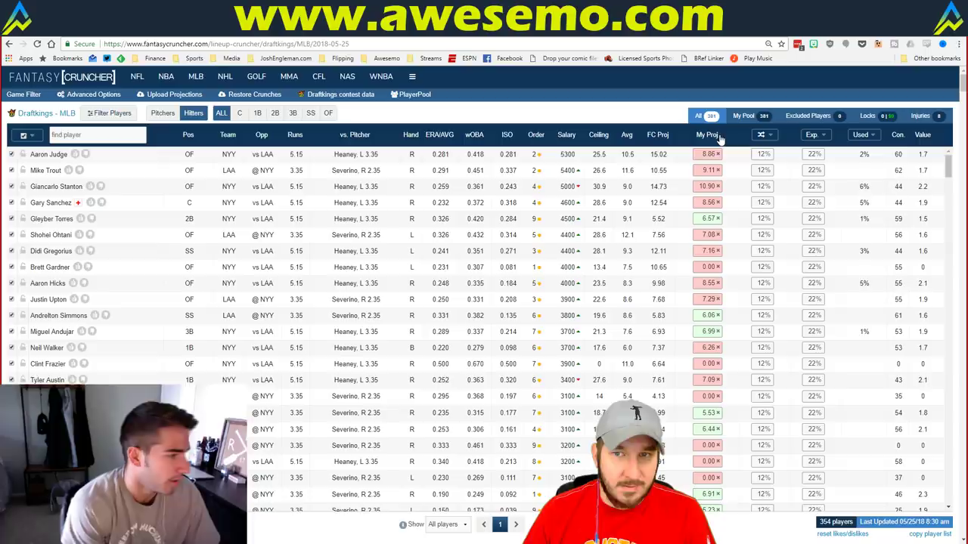
click(274, 114)
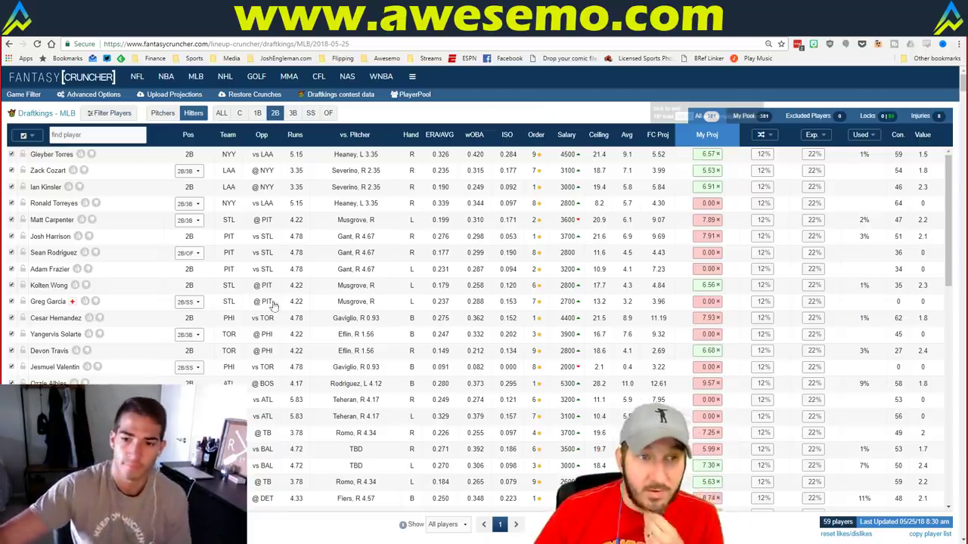
click(698, 115)
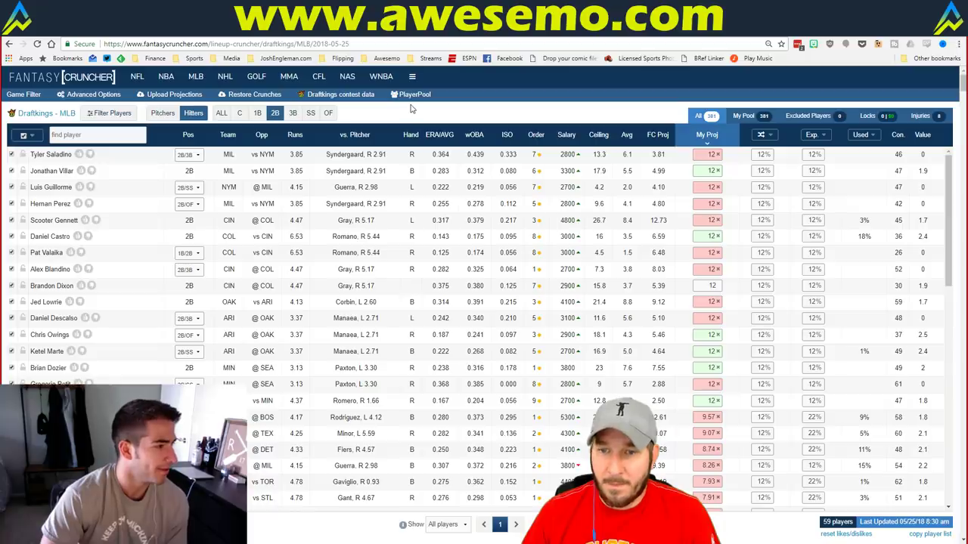
scroll(445, 243, down, 5)
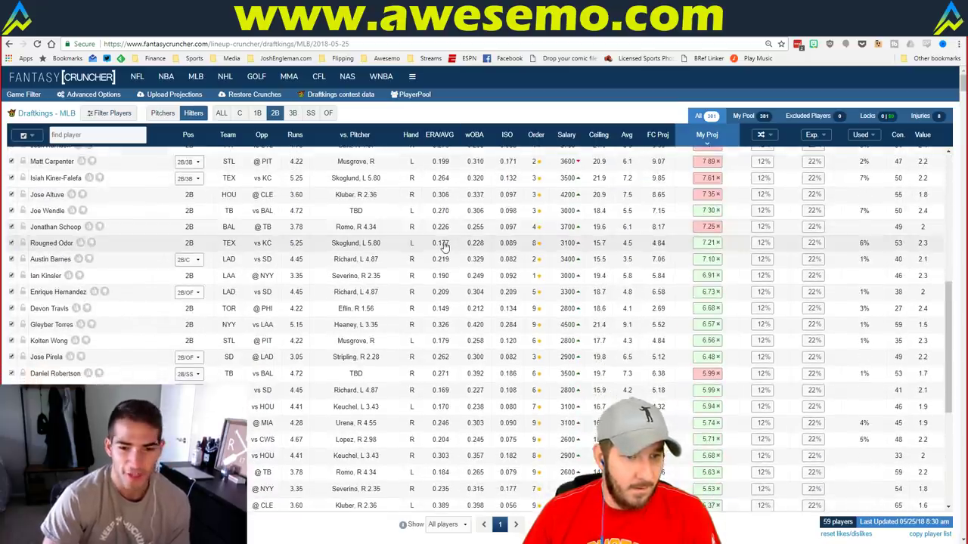
scroll(445, 245, down, 3)
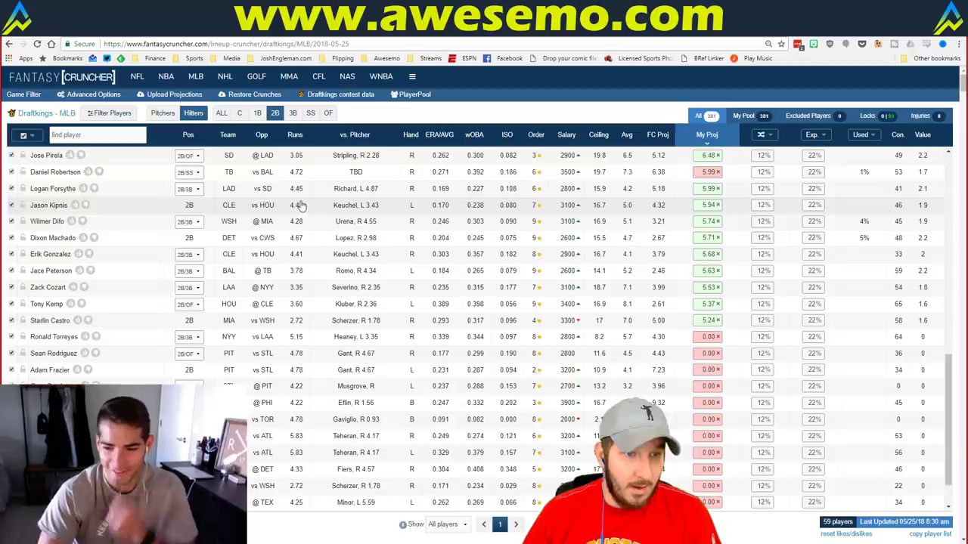
Search the player list for "ped", widen the position filter to all hitters, and clear the search
click(102, 137)
text(d)
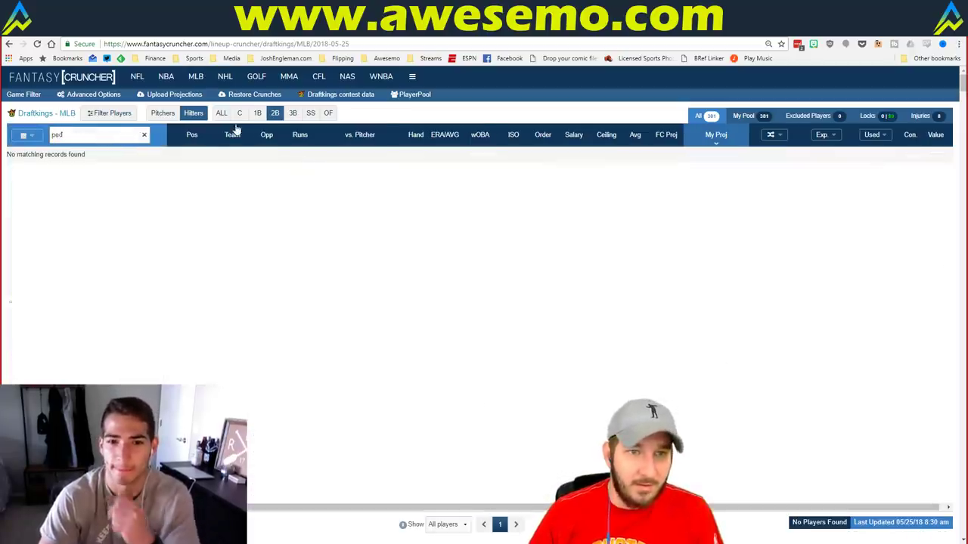
click(222, 118)
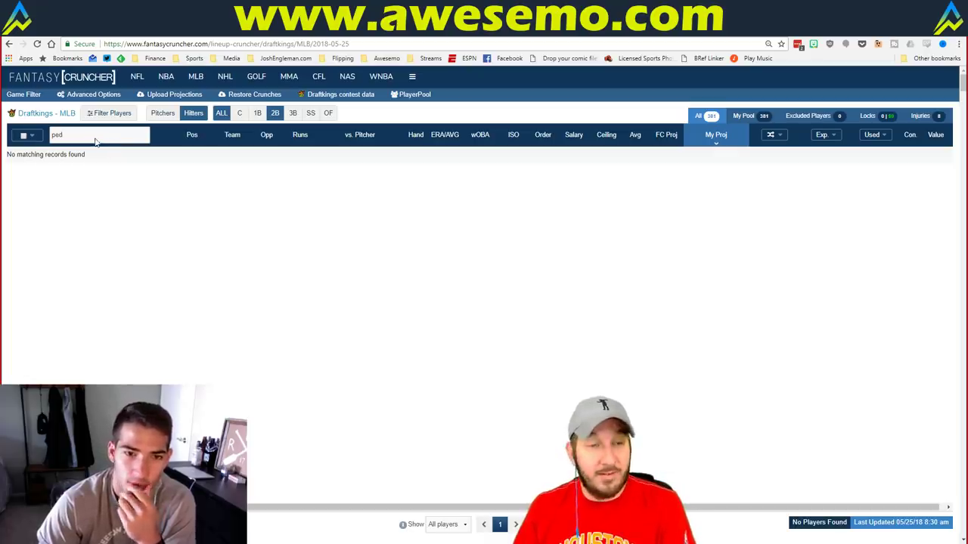
key(BackSpace)
key(BackSpace)
key(BackSpace)
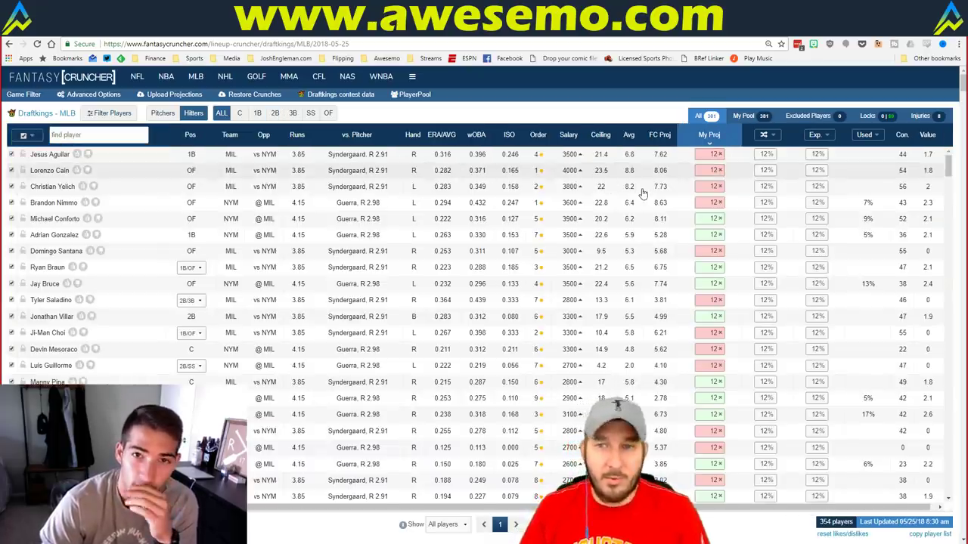
Examine the My Proj values of all DraftKings hitters from the highest down through the list
scroll(688, 218, down, 10)
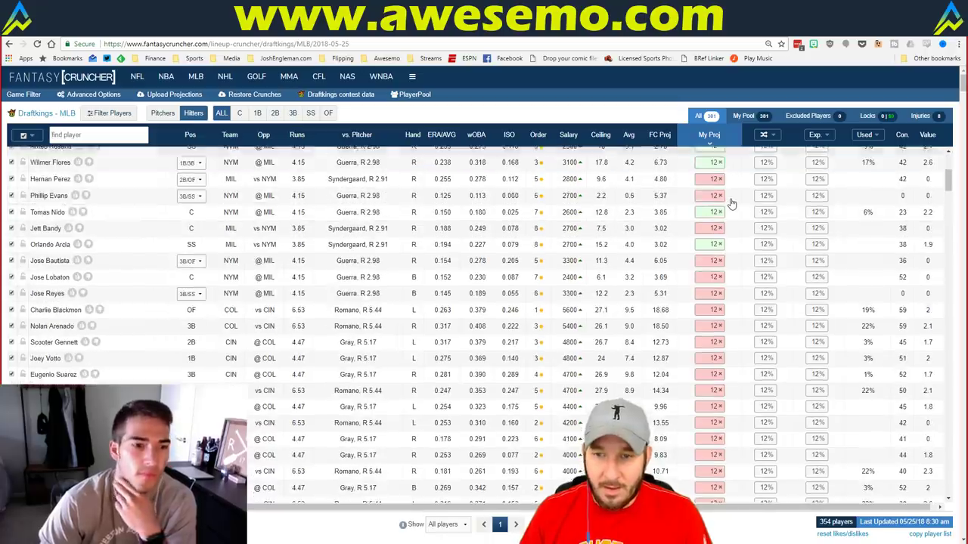
scroll(541, 212, down, 15)
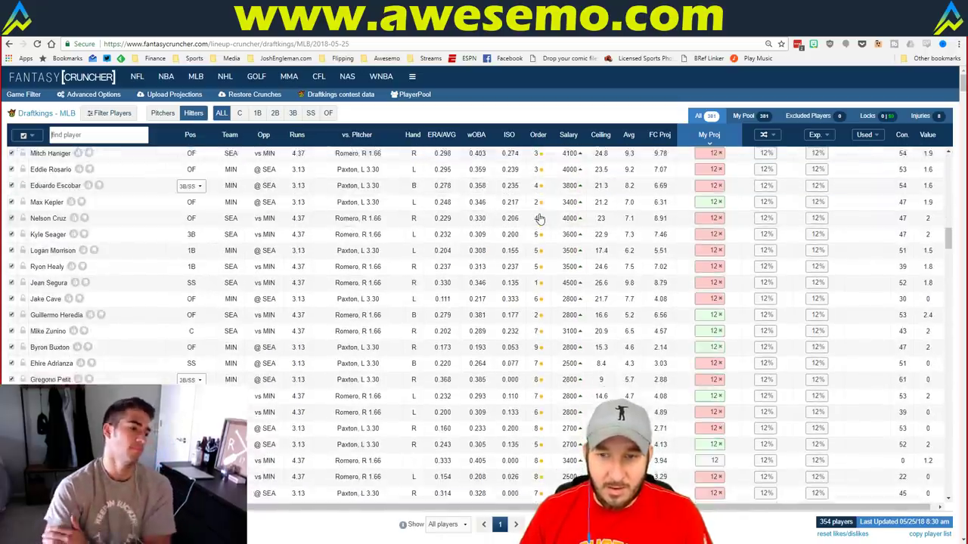
scroll(725, 280, down, 3)
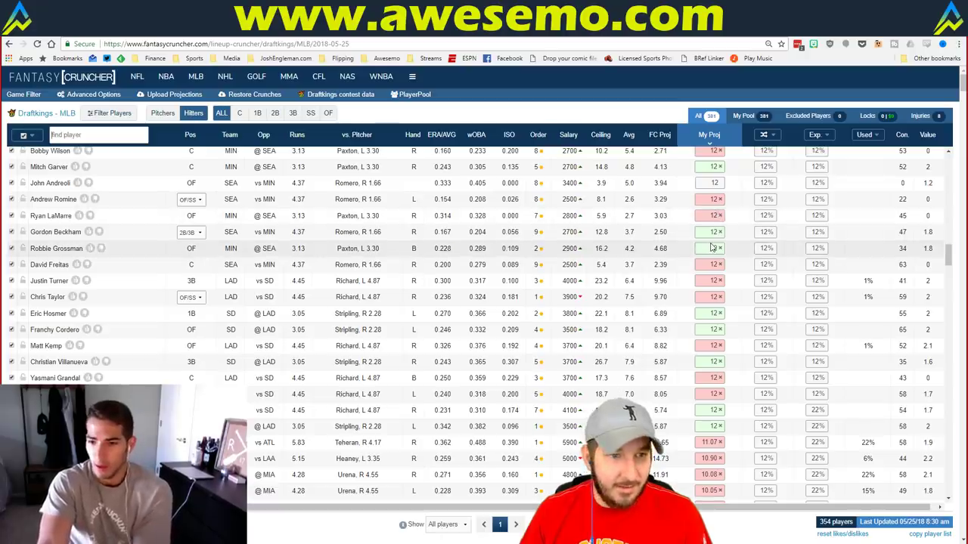
scroll(710, 247, down, 3)
scroll(711, 248, down, 6)
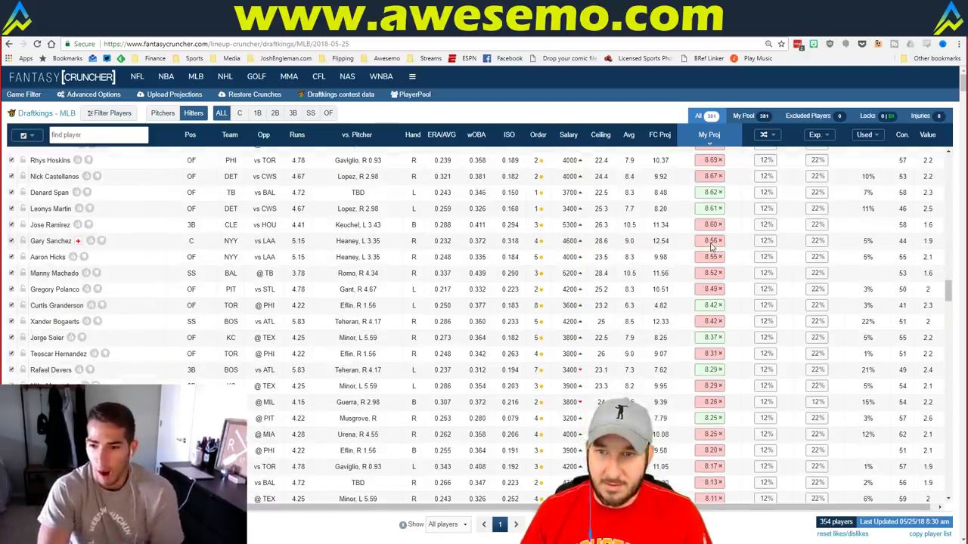
Look back up through the DraftKings hitters list to check the My Proj values of 12 and their Used percentages
scroll(711, 247, up, 4)
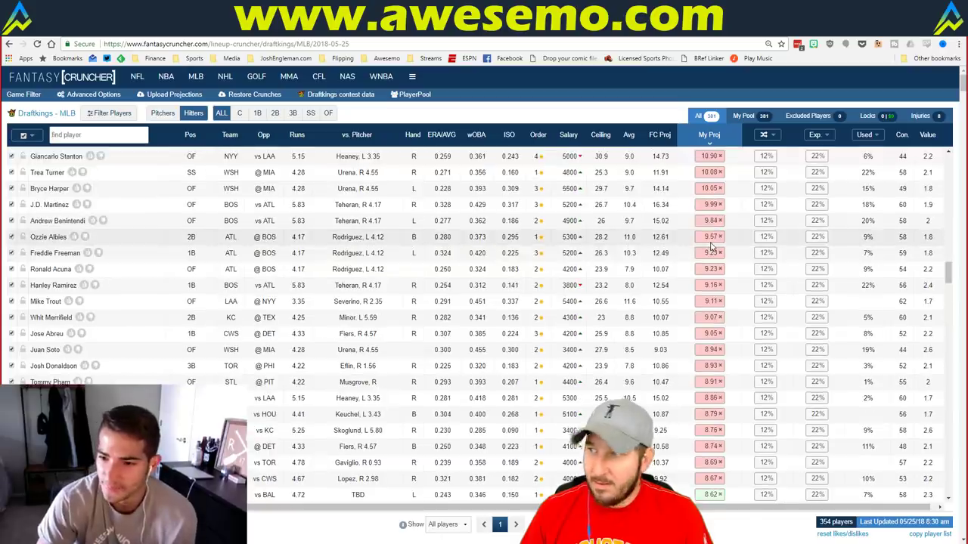
scroll(711, 247, up, 3)
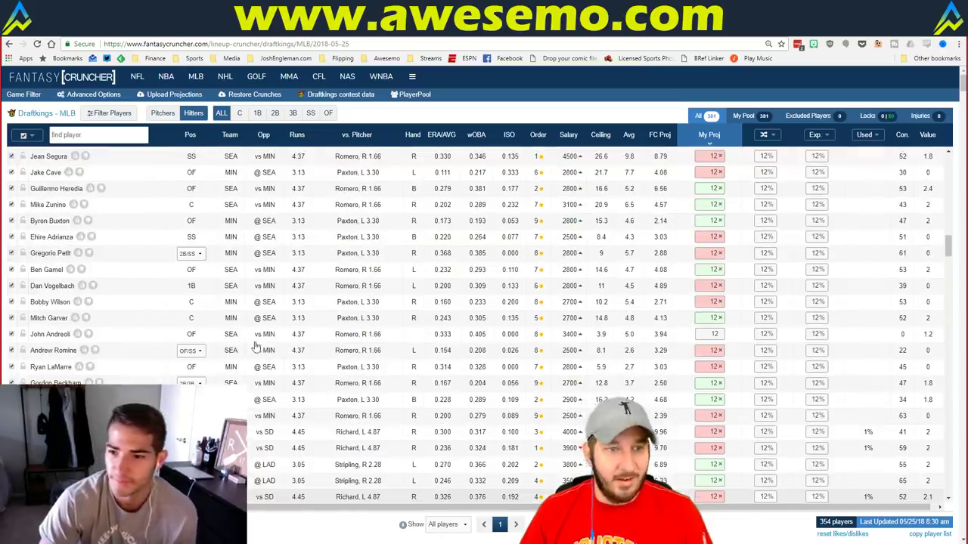
scroll(479, 260, up, 3)
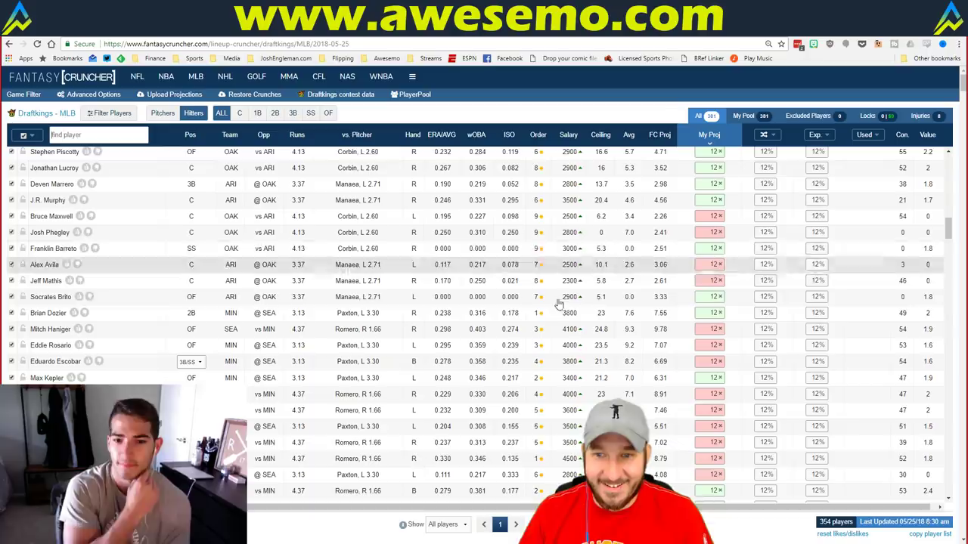
scroll(501, 270, up, 3)
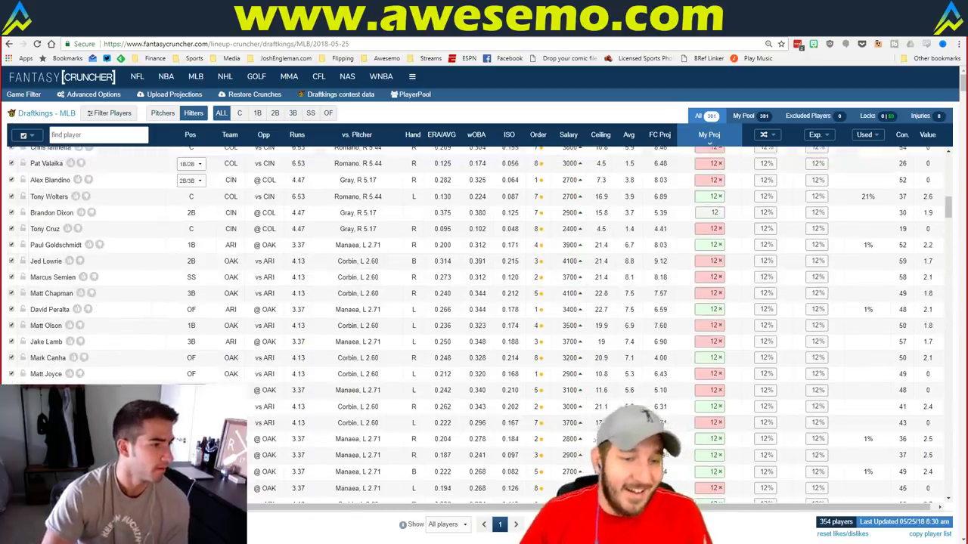
Switch to the Excel workbook, return to the matchup sheet, and change the first team from Braves to Nationals
key(alt+Tab)
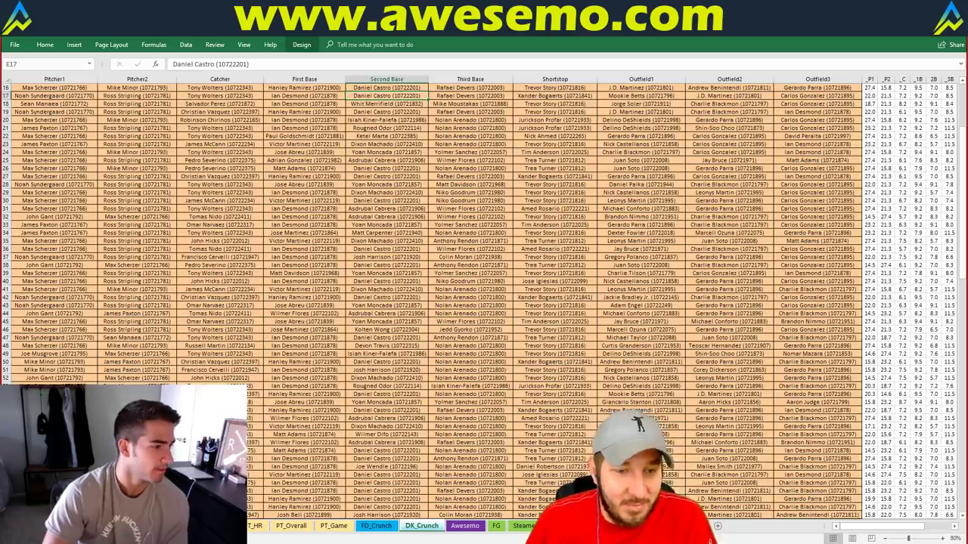
key(ctrl+Page_Up)
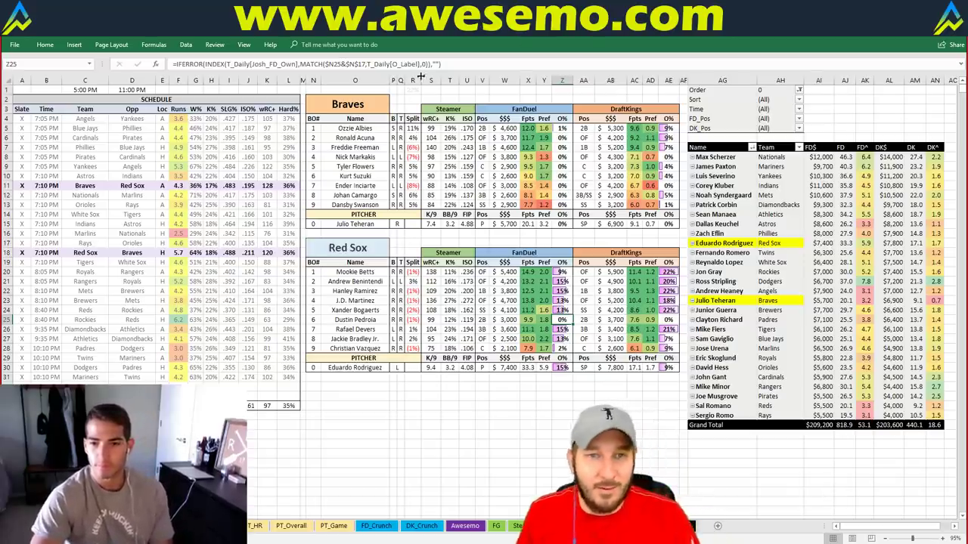
click(469, 98)
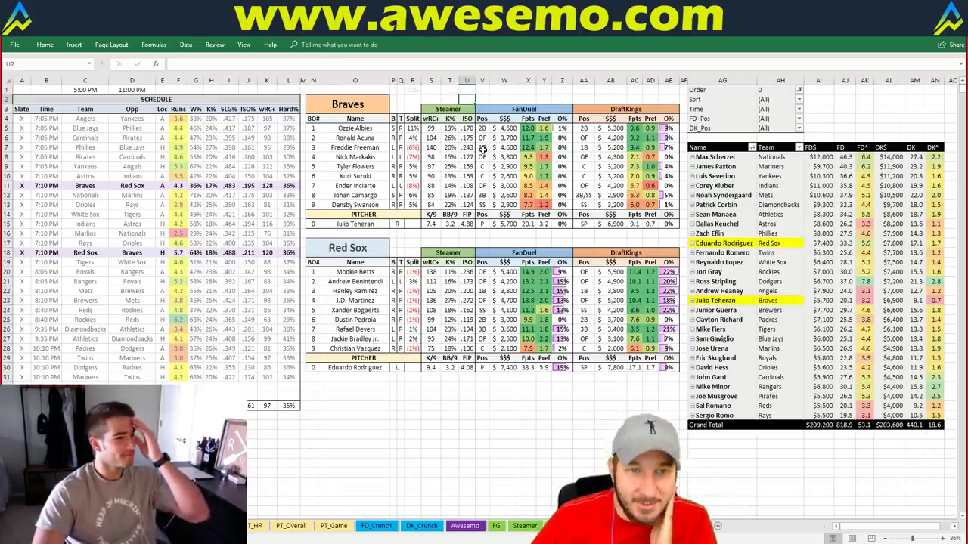
click(328, 104)
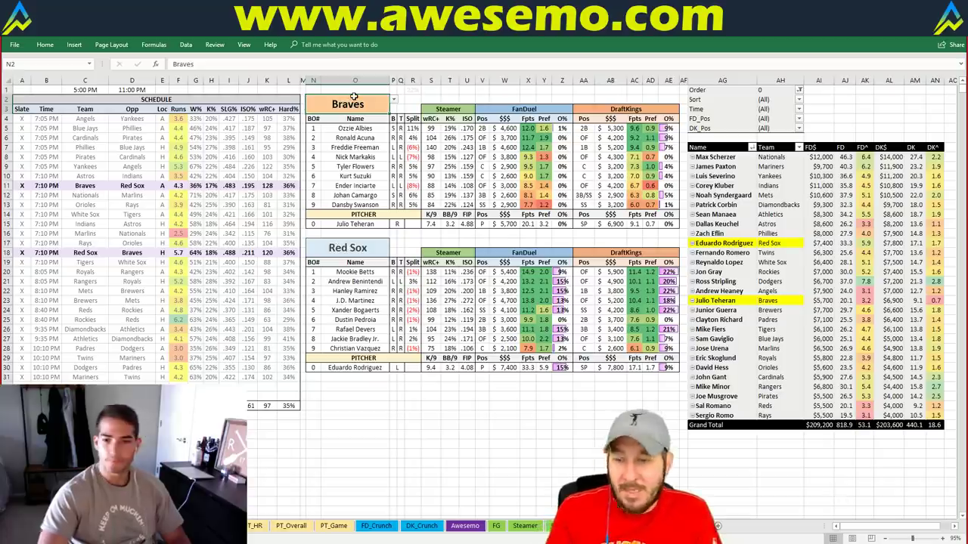
text(Nationals)
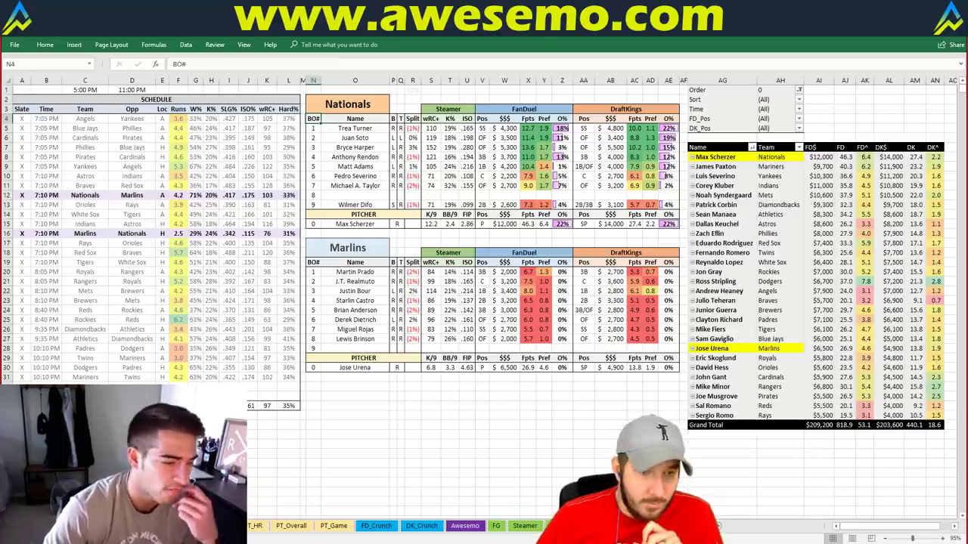
Switch to FantasyCruncher in the browser and open the FanDuel lineup optimizer for MLB
key(alt+Tab)
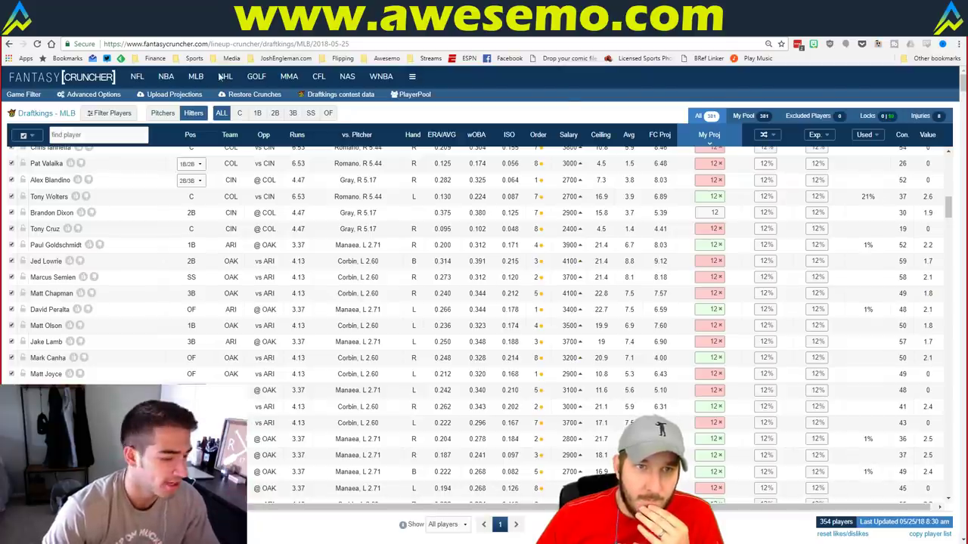
mouse_move(224, 76)
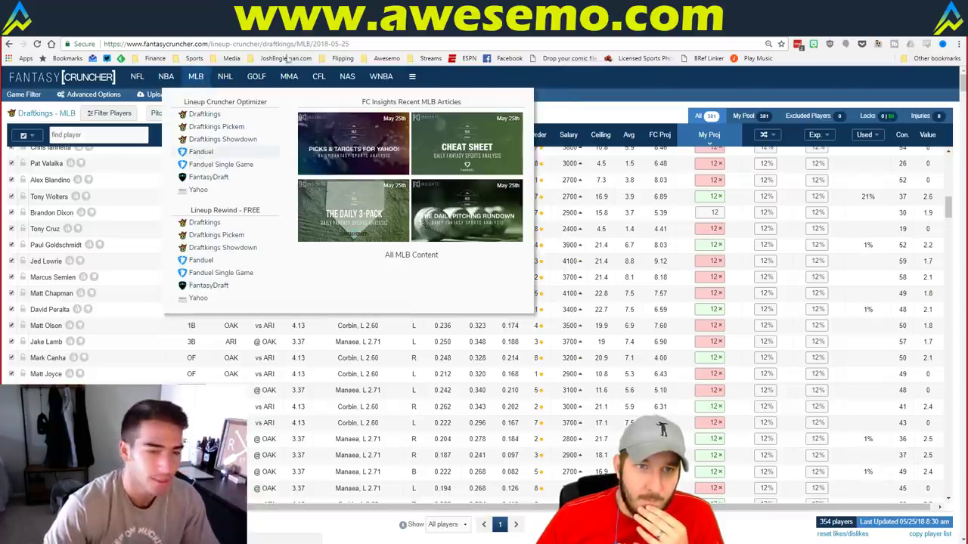
click(201, 156)
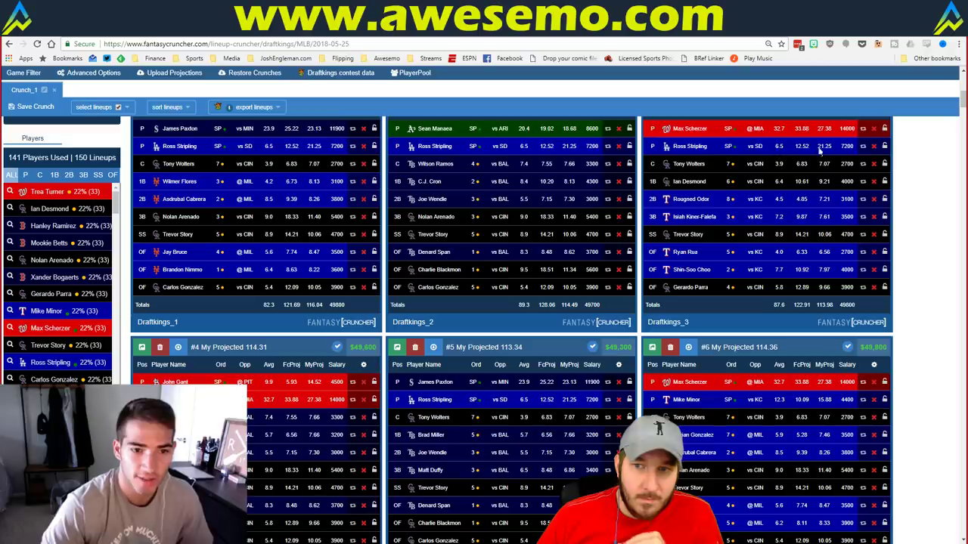
Switch to the workbook's daily projections table and find "scherzer"
click(394, 38)
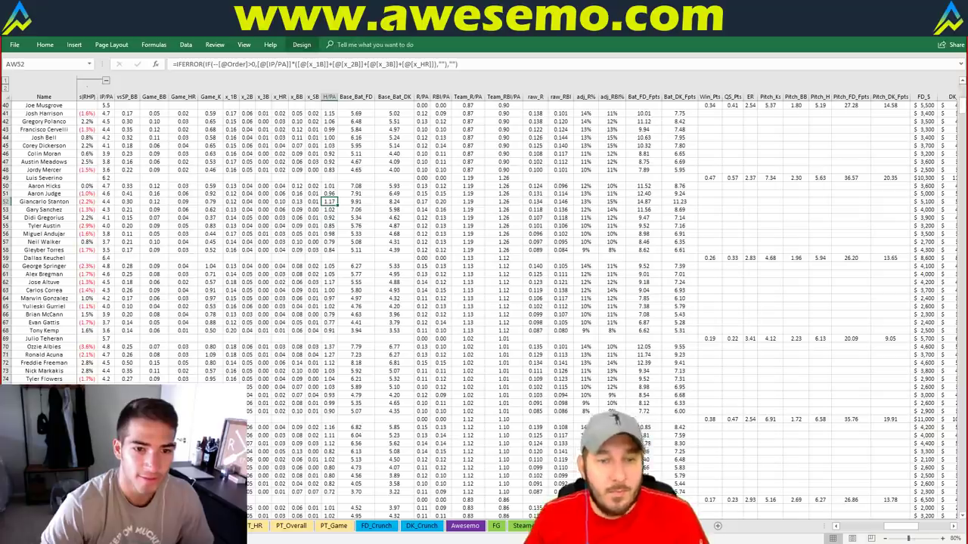
click(440, 250)
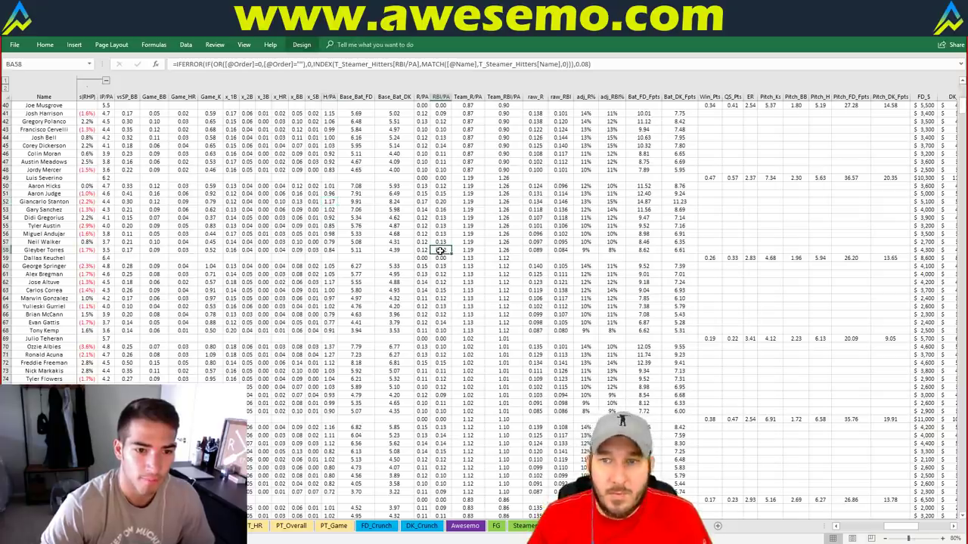
scroll(442, 249, up, 7)
key(ctrl+f)
text(scherzer)
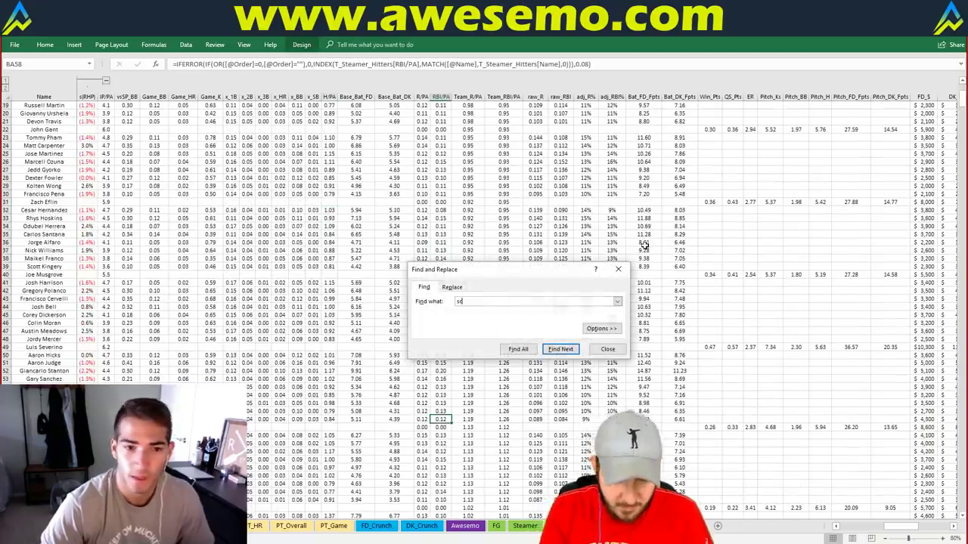
key(Return)
key(Escape)
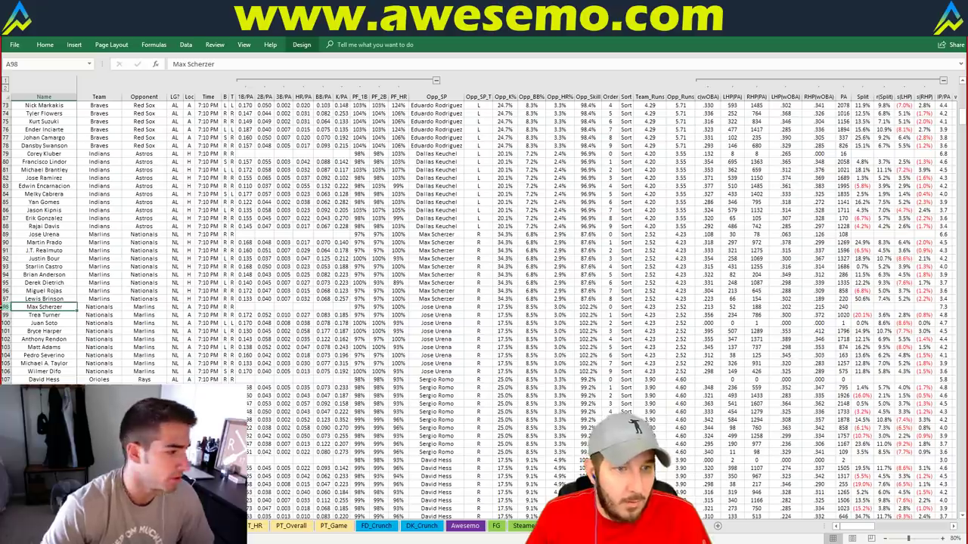
Inspect the pitching projections in Max Scherzer's row and widen the DK column to fit its values
click(5, 306)
drag(854, 527, 927, 529)
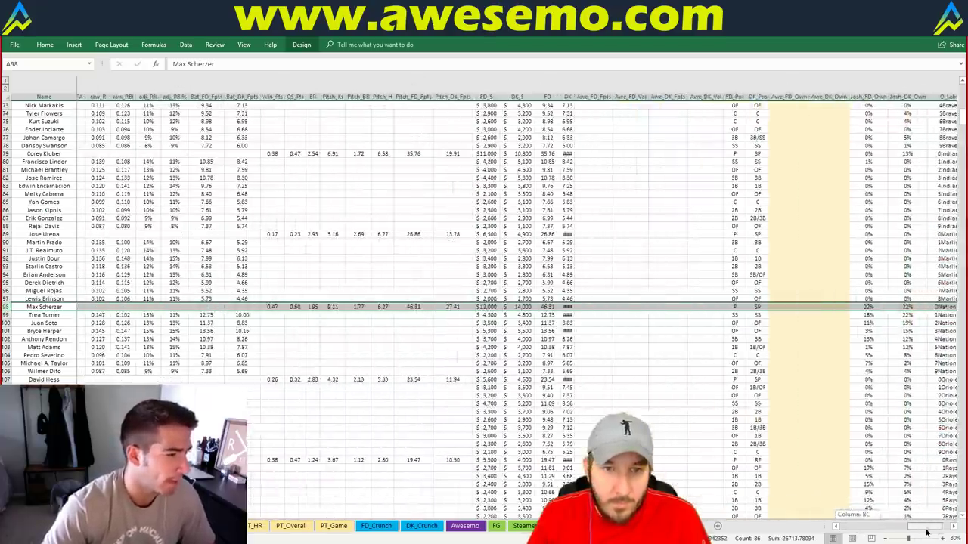
click(325, 308)
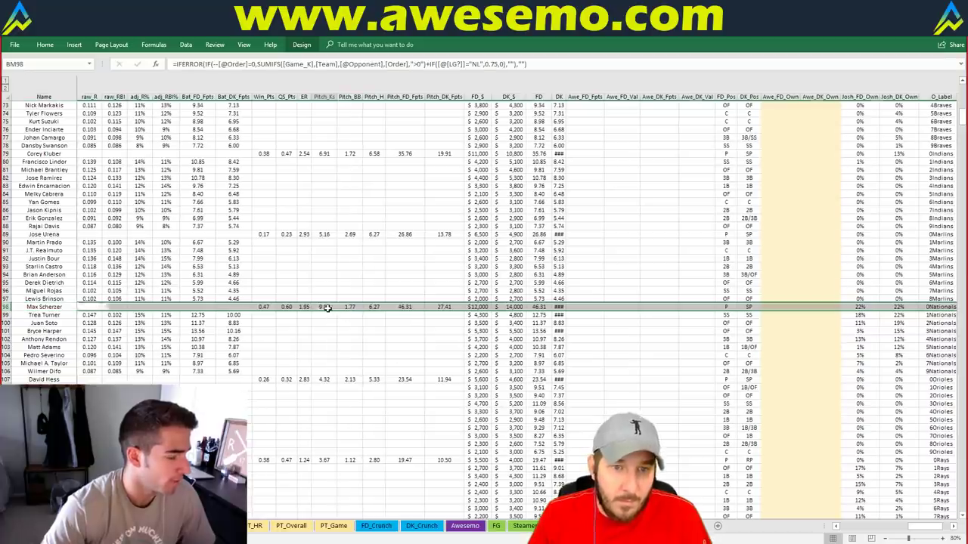
double_click(565, 99)
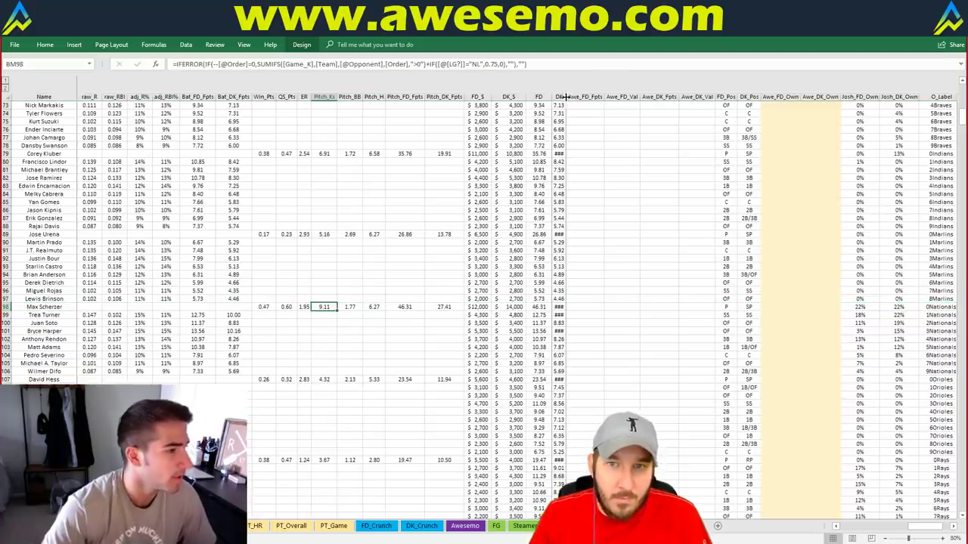
click(384, 348)
click(478, 412)
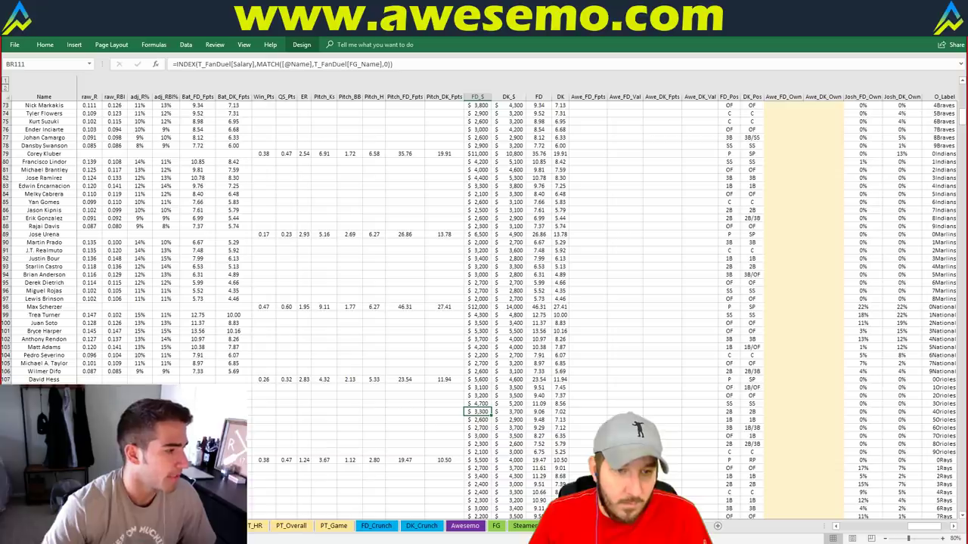
Return to the matchup sheet, switch to the browser, and load FantasyCruncher's FanDuel MLB page for 2018-05-25
key(ctrl+Page_Up)
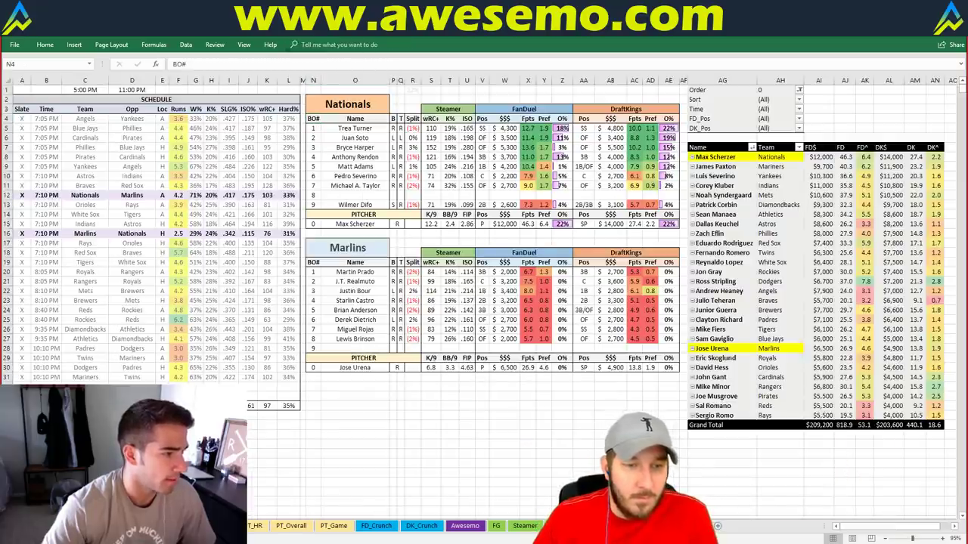
key(alt+Tab)
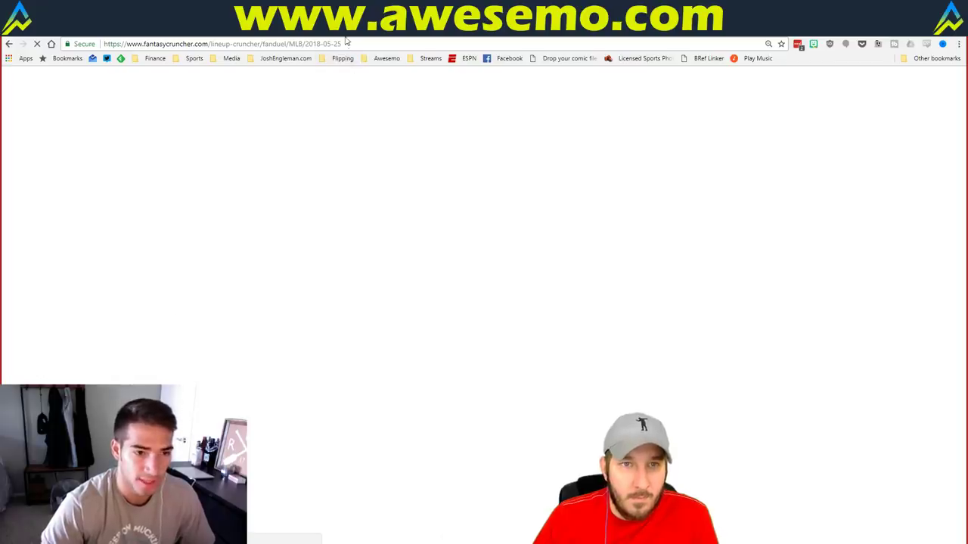
click(347, 43)
key(Return)
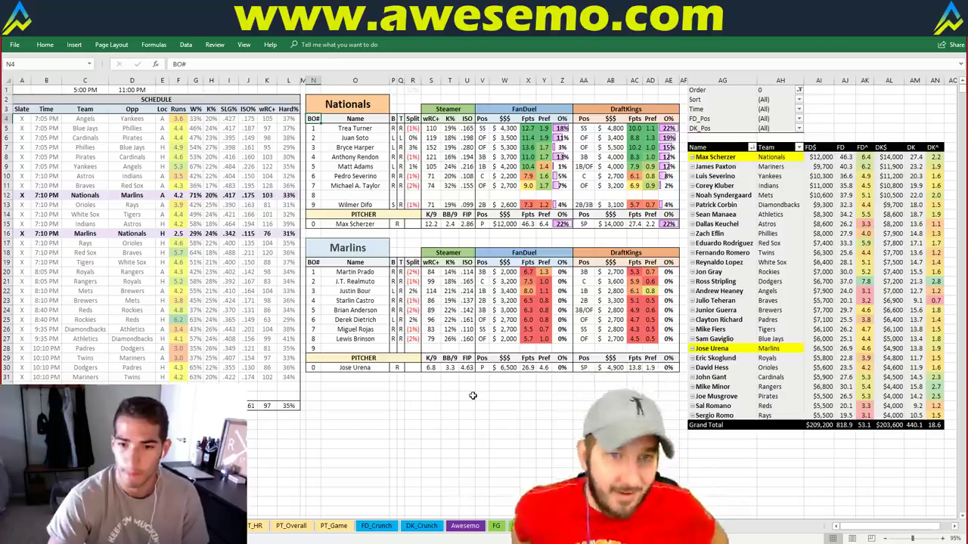
Check Jose Urena's FanDuel salary and projected points in the Marlins pitcher row of the matchup sheet
click(467, 387)
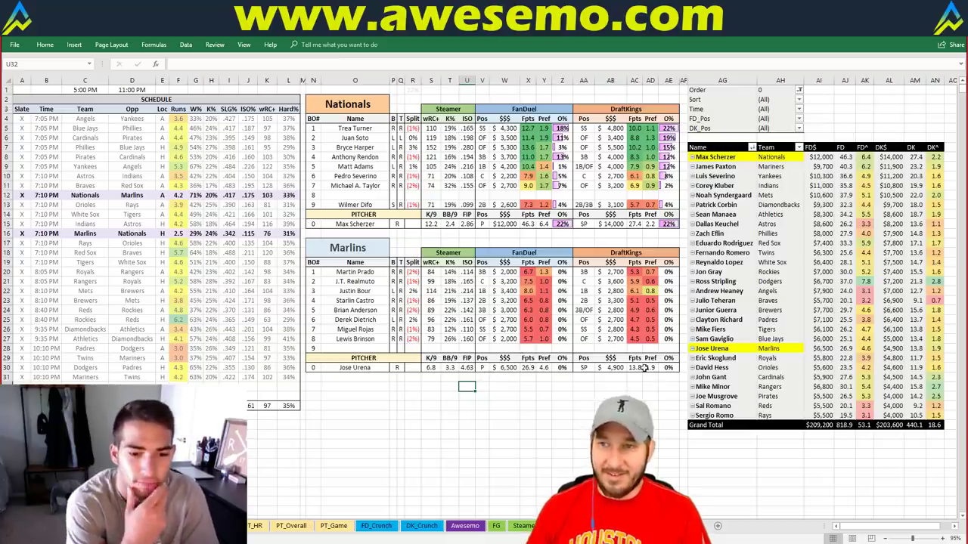
click(530, 368)
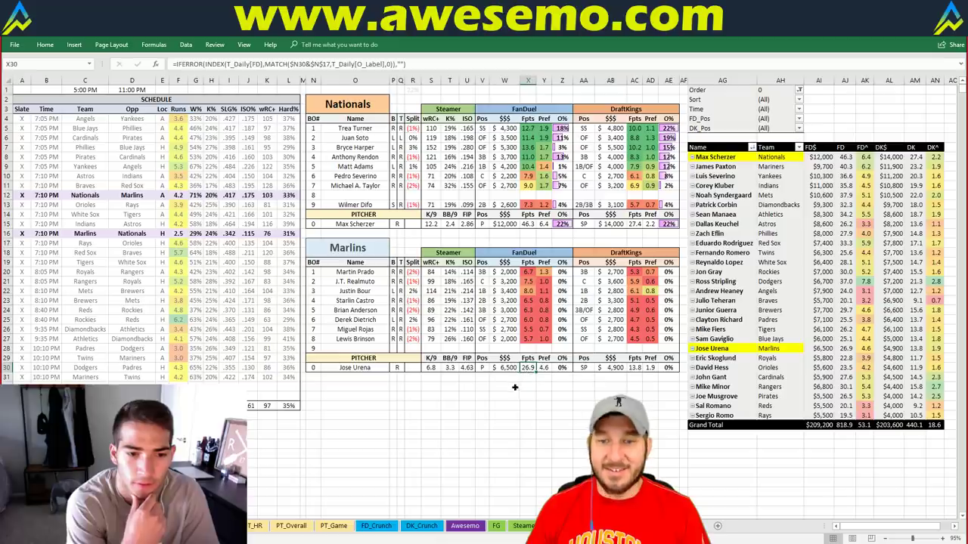
click(515, 387)
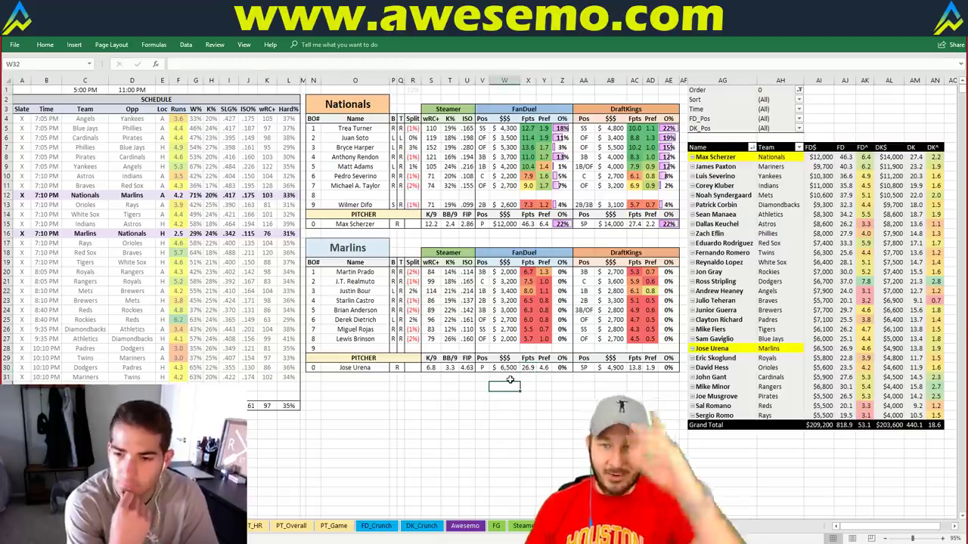
click(517, 369)
right_click(514, 371)
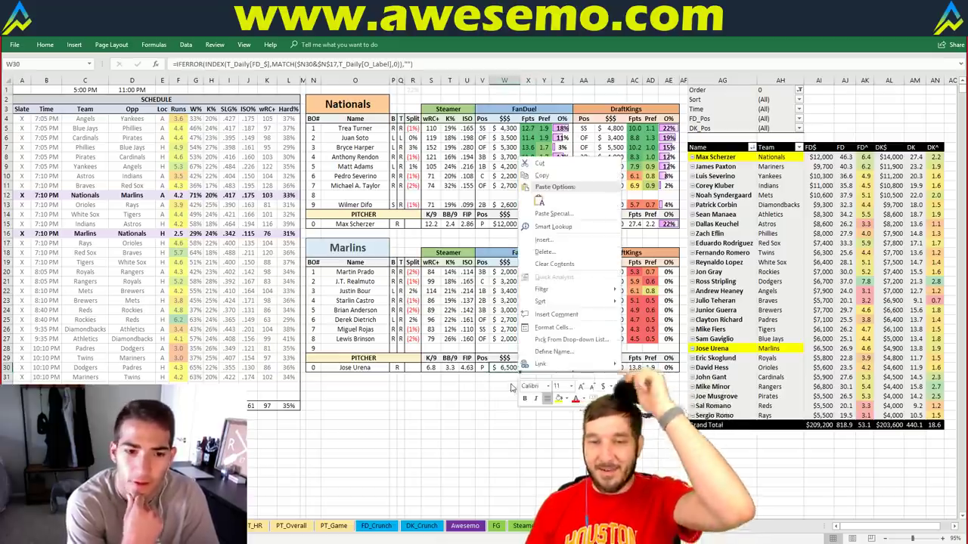
key(Escape)
click(510, 386)
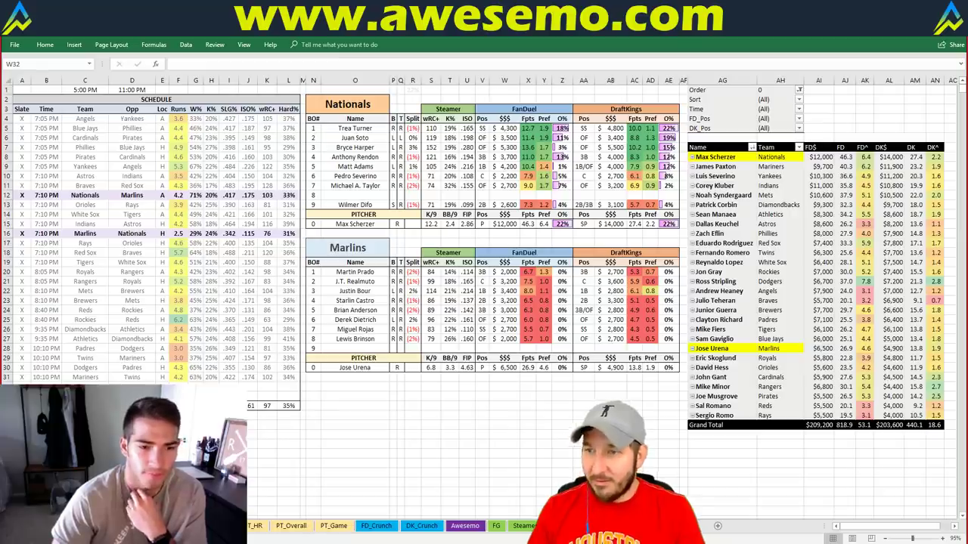
Review the Nationals and Marlins players' FanDuel and DraftKings salaries, projections and ownership in the matchup
click(428, 378)
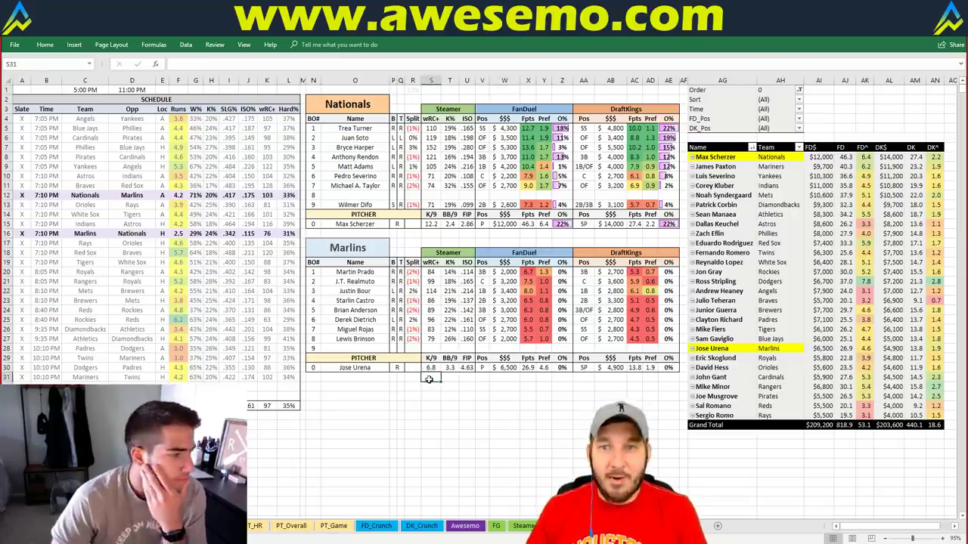
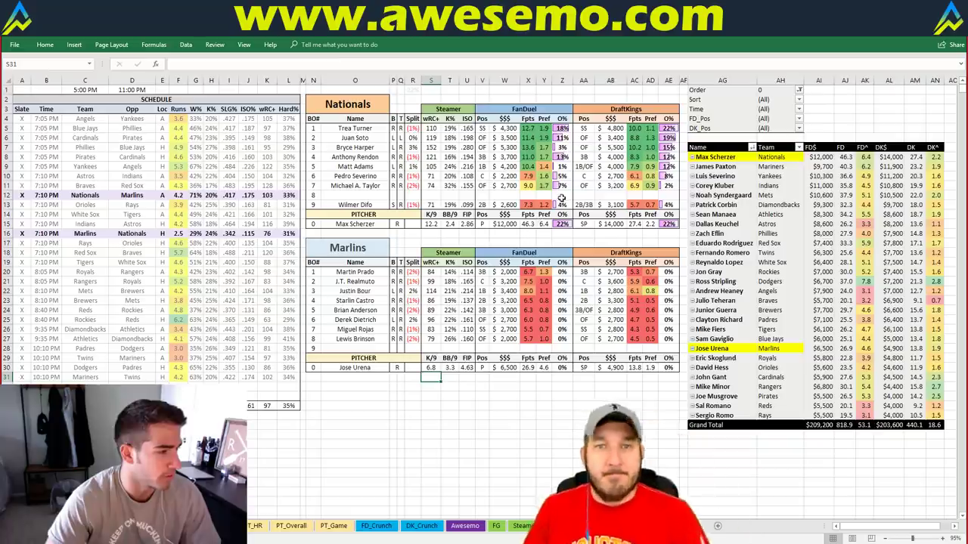
click(532, 242)
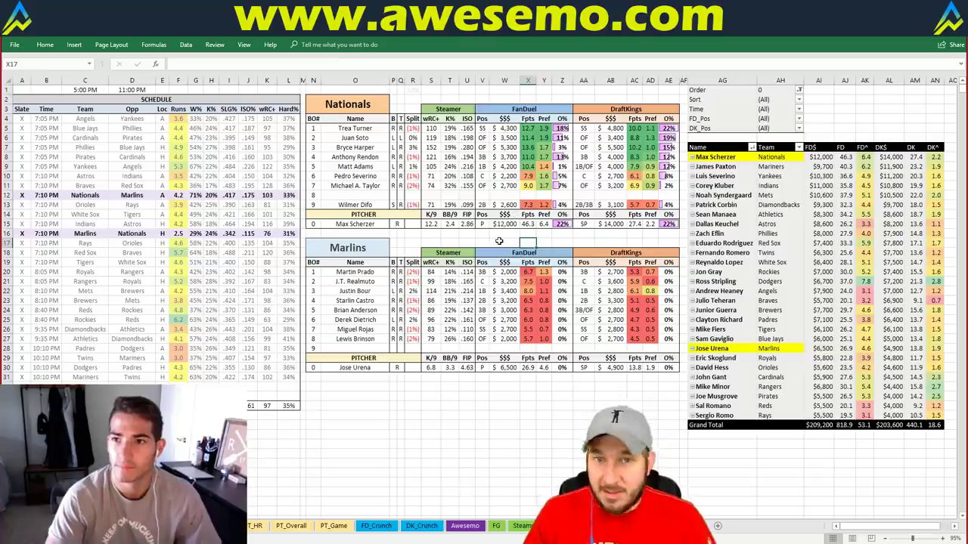
click(545, 234)
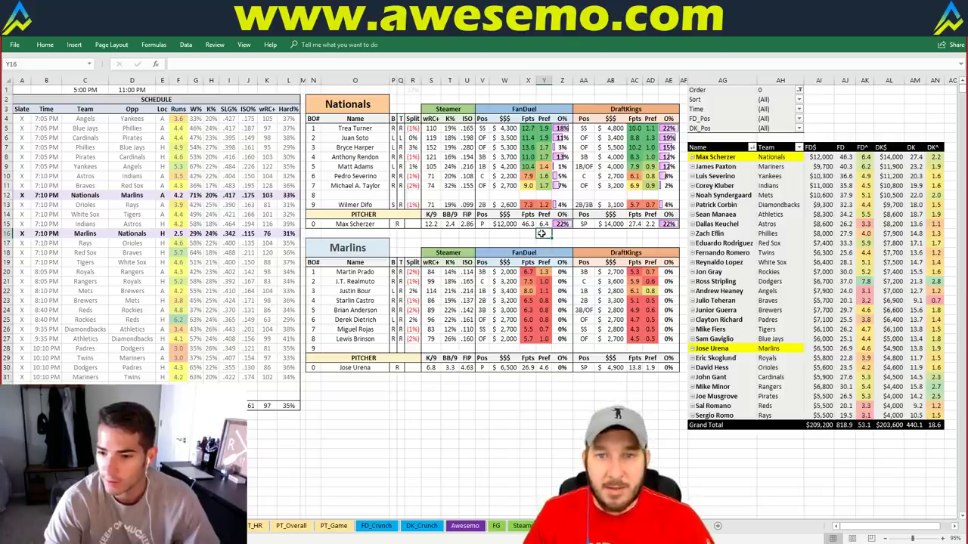
click(606, 239)
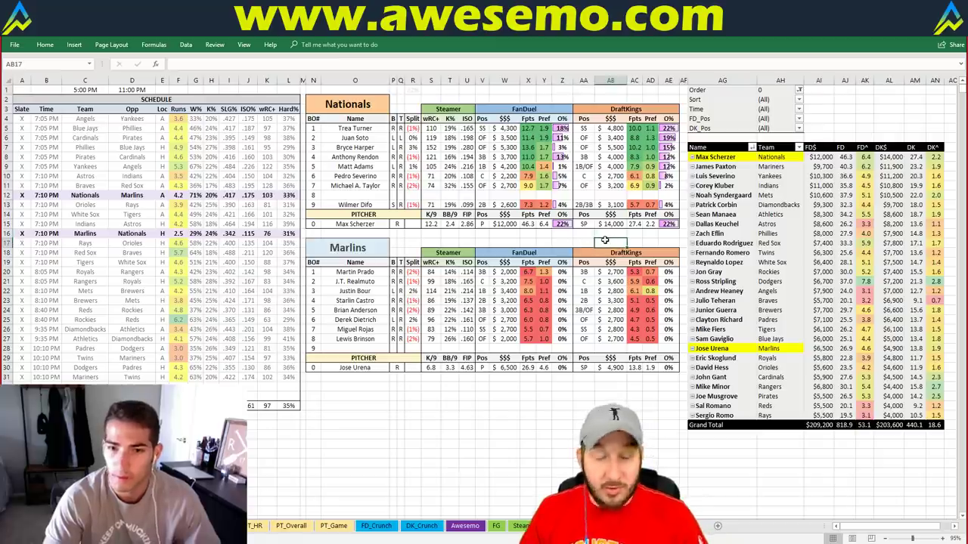
click(607, 233)
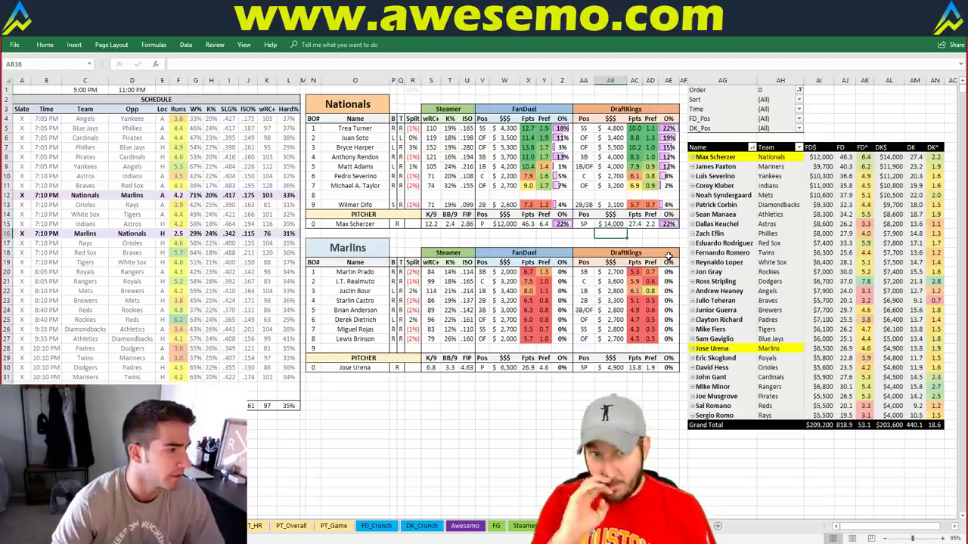
Switch to FantasyCruncher in the browser, filter the FanDuel hitters to 2B, and sort them by My Proj from highest to lowest
click(379, 109)
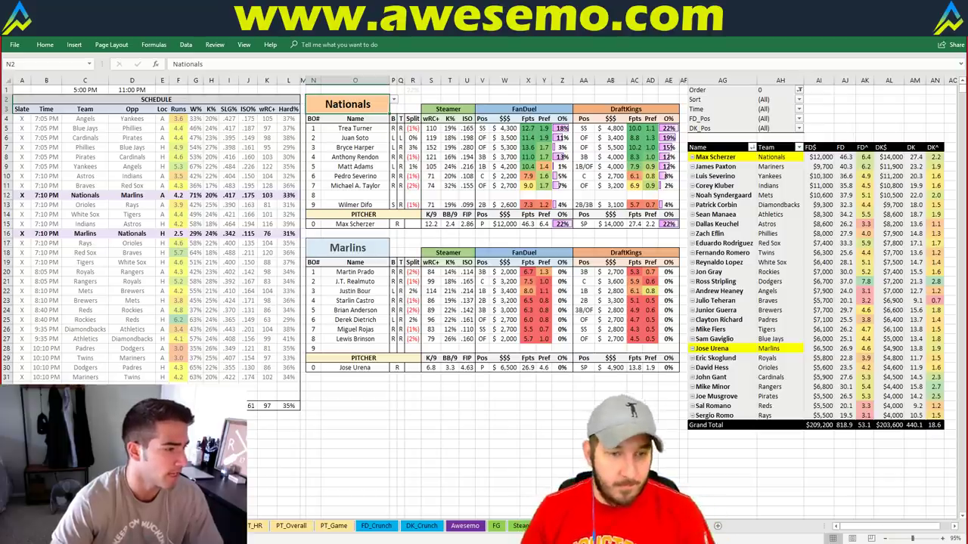
key(alt+Tab)
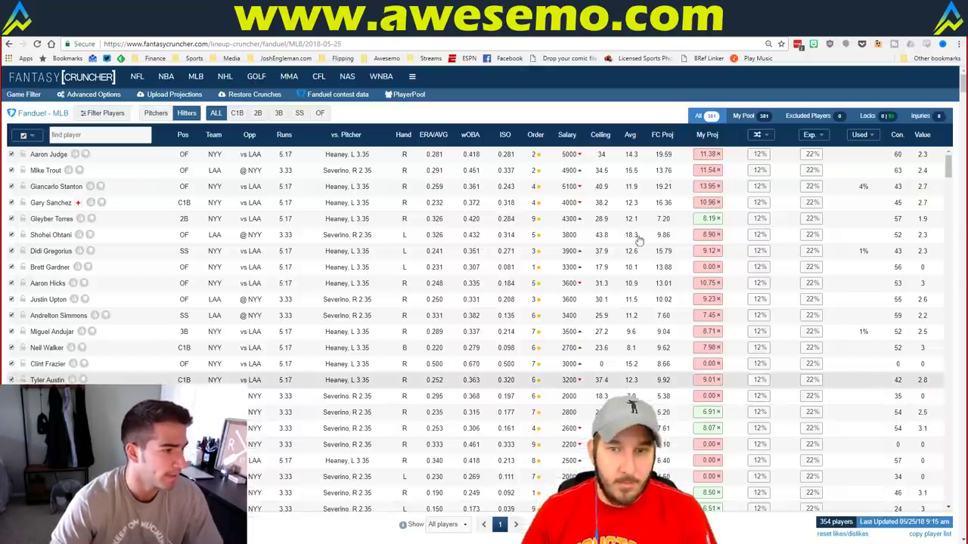
click(258, 113)
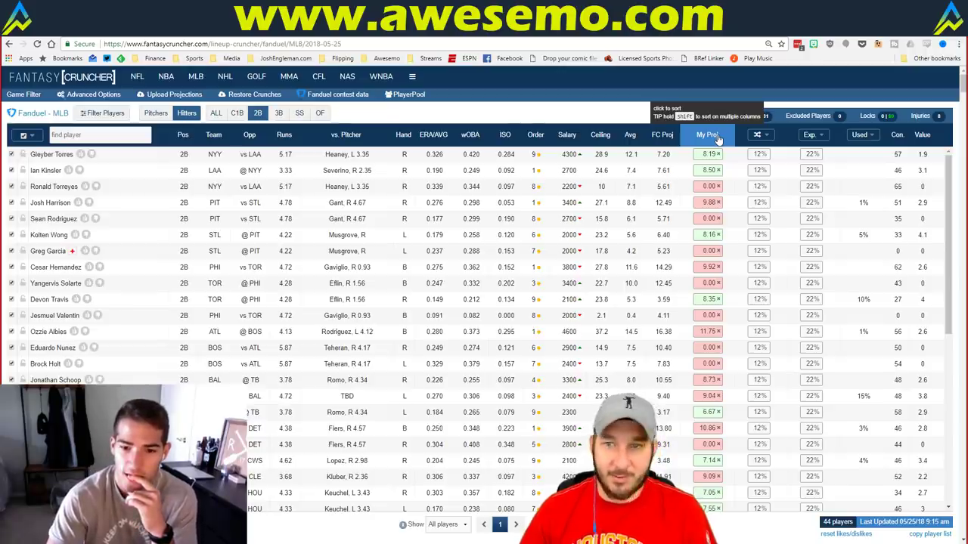
click(717, 136)
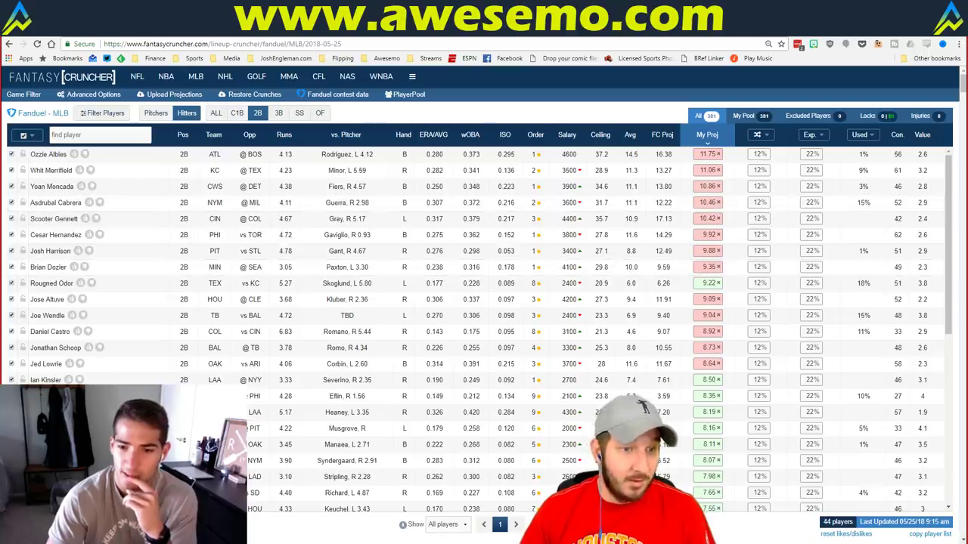
Switch back to the workbook and set the matchup sheet's team to Orioles
key(alt+Tab)
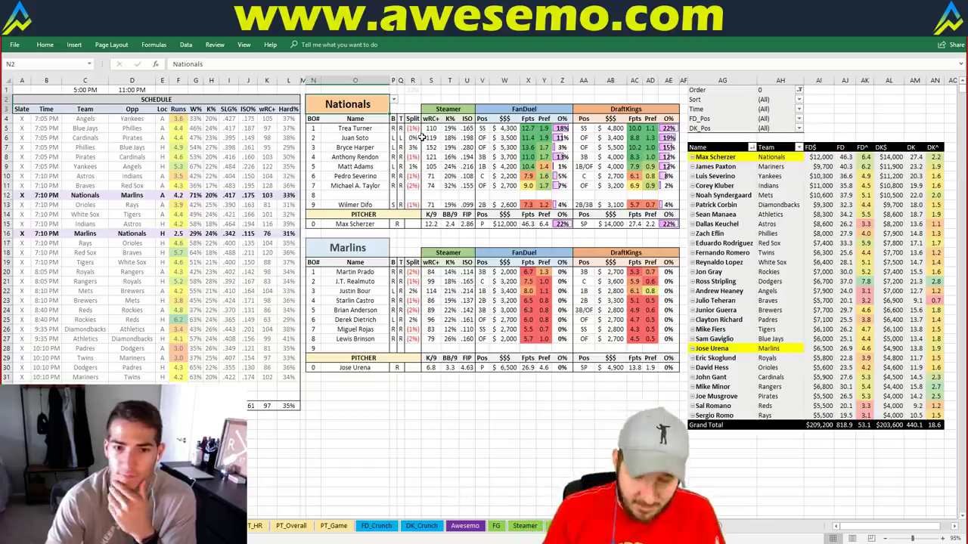
text(Orioles)
key(Return)
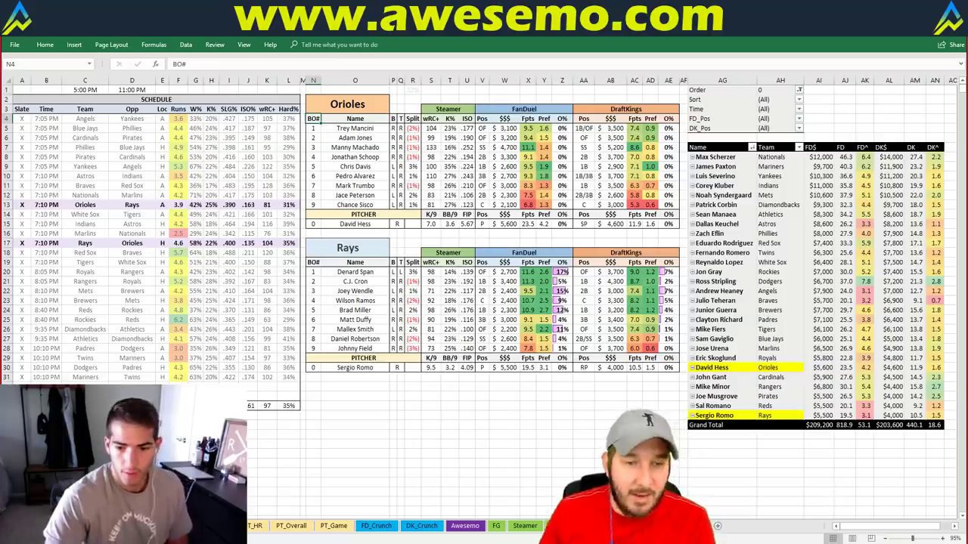
Check the team ownership summary sheet, then review the Orioles and Rays salaries, projections and ownership in the matchup
key(ctrl+Page_Down)
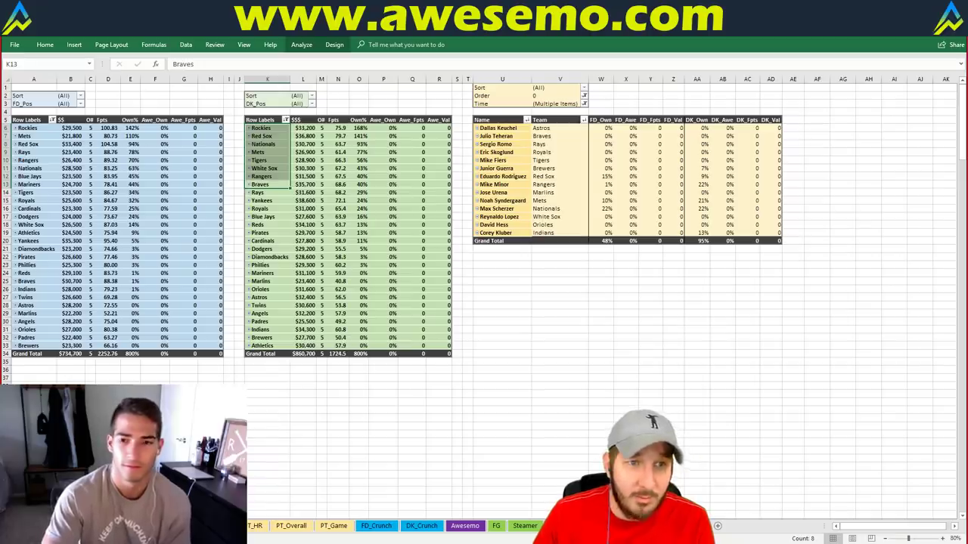
key(ctrl+Page_Up)
click(505, 405)
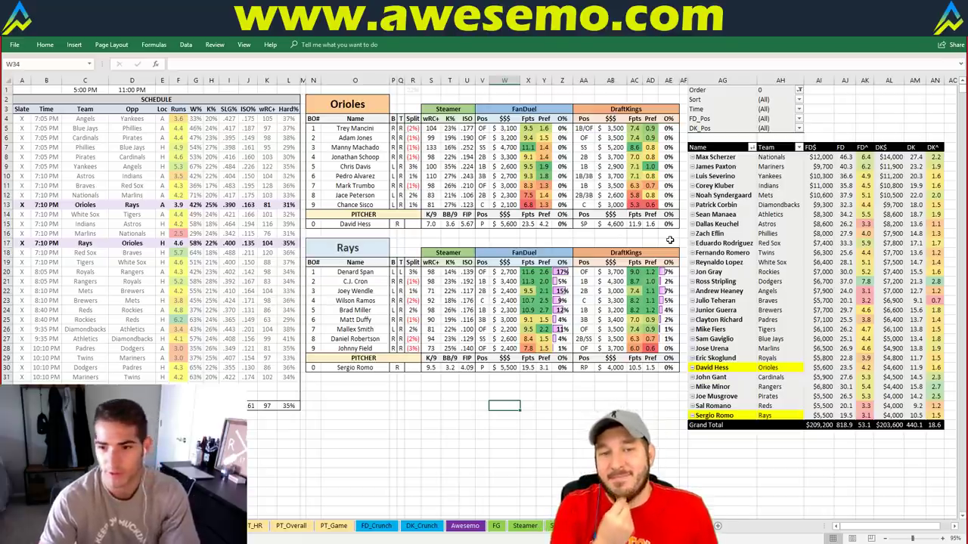
click(522, 242)
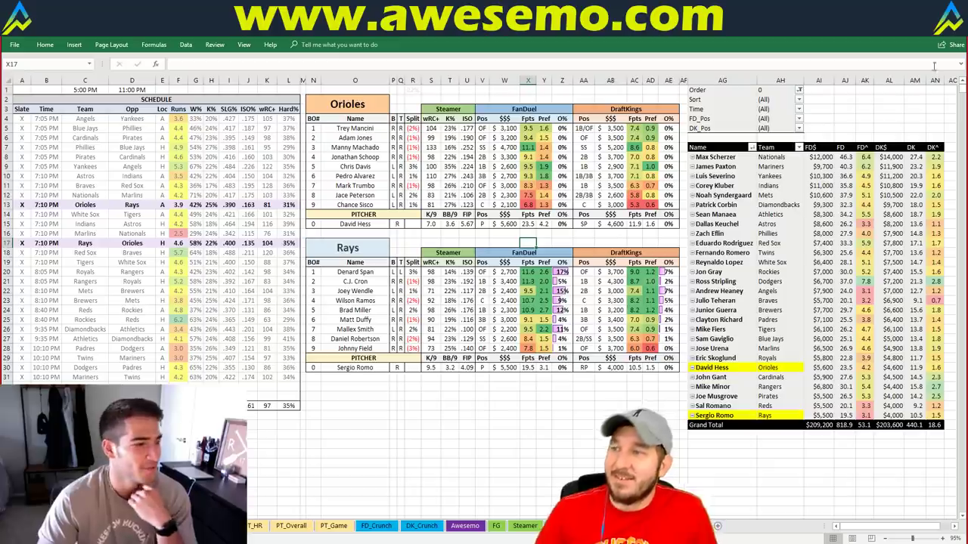
click(507, 386)
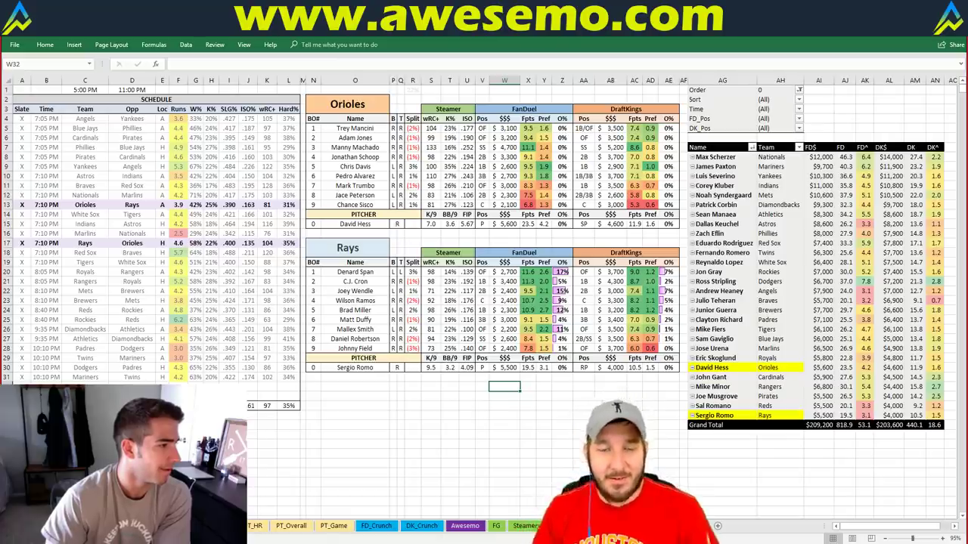
click(561, 394)
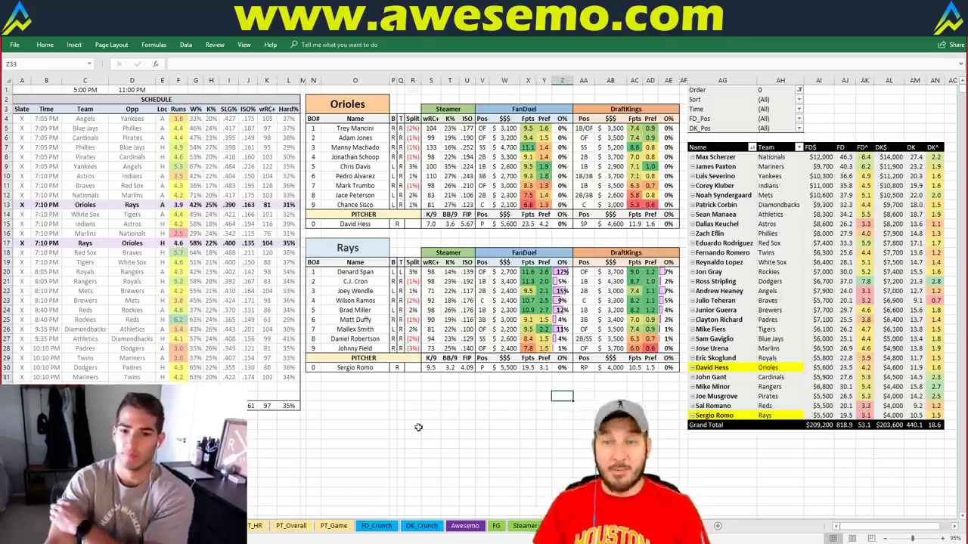
click(432, 387)
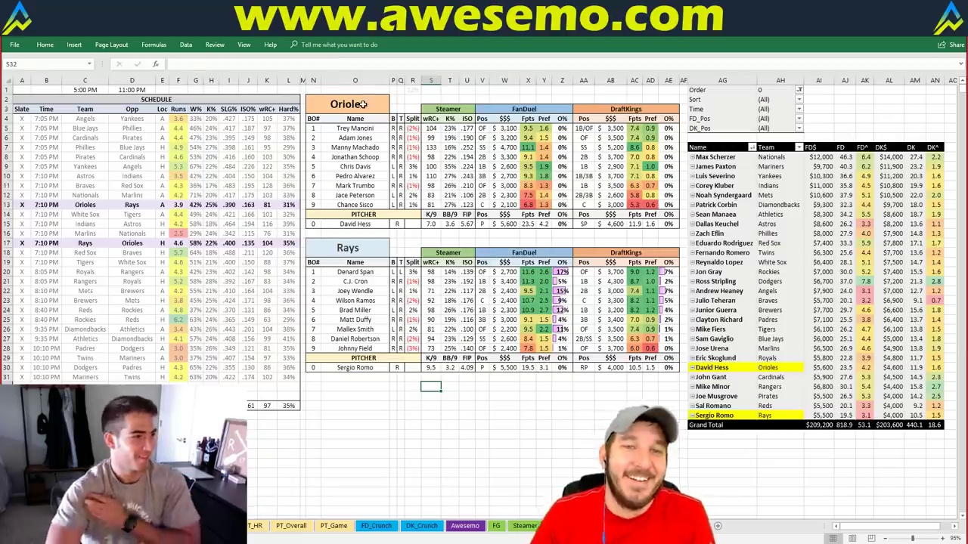
Change the matchup sheet's team to White Sox
click(363, 104)
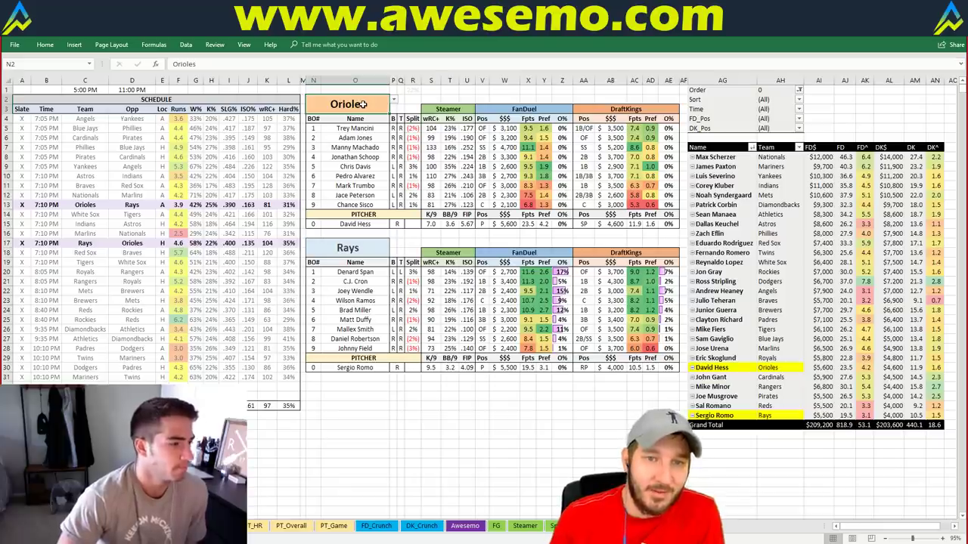
text(White)
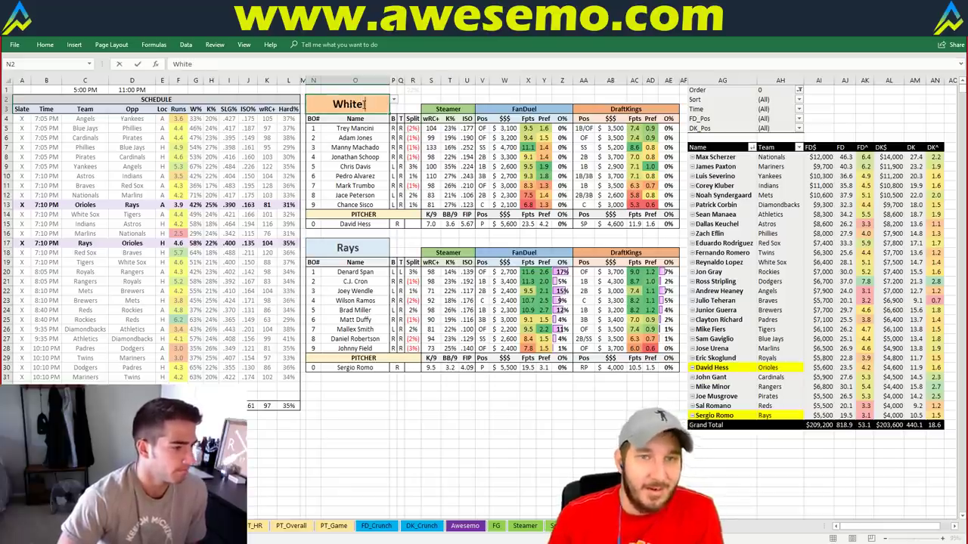
text( Sox)
key(Return)
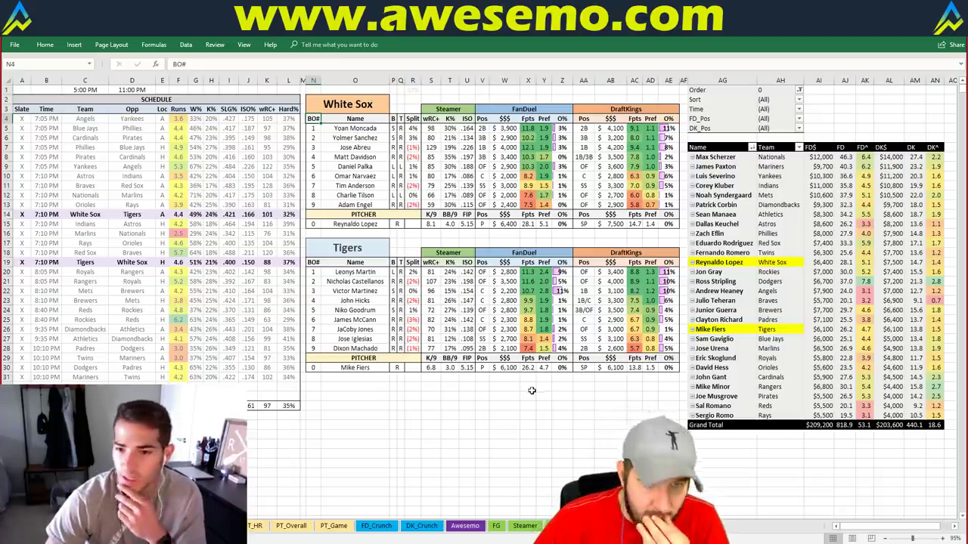
Compare the White Sox and Tigers player projections and ownership with the FanDuel and DraftKings team totals on the ownership summary sheet
key(ctrl+Page_Down)
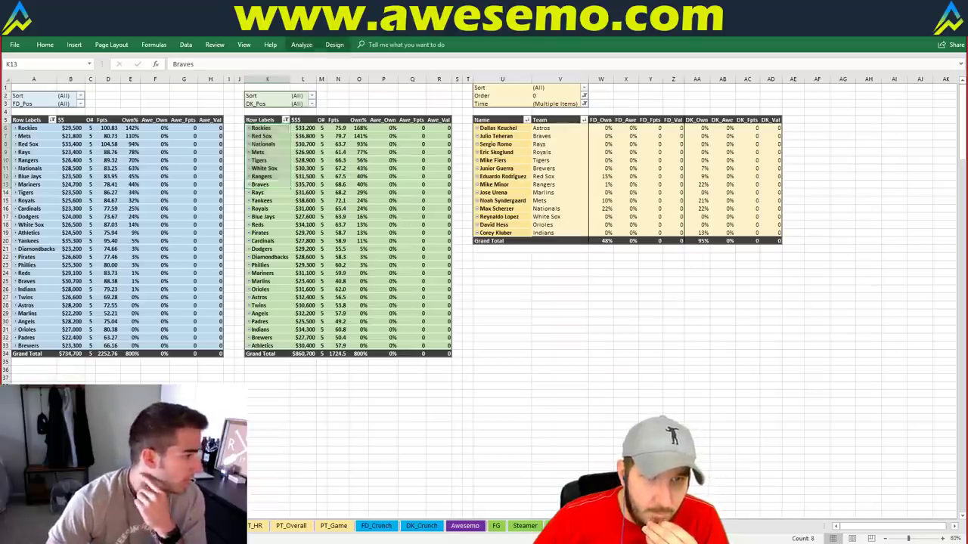
key(ctrl+Page_Up)
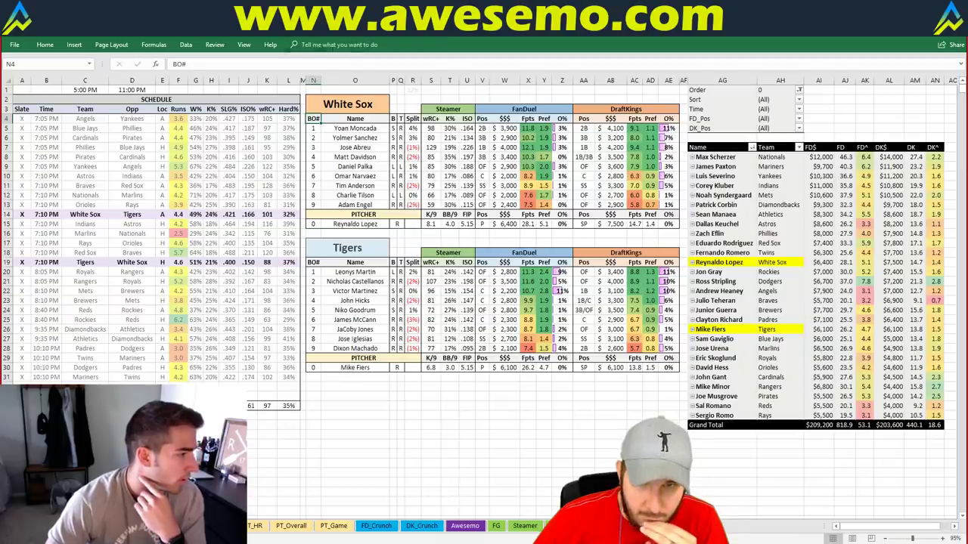
key(ctrl+Page_Down)
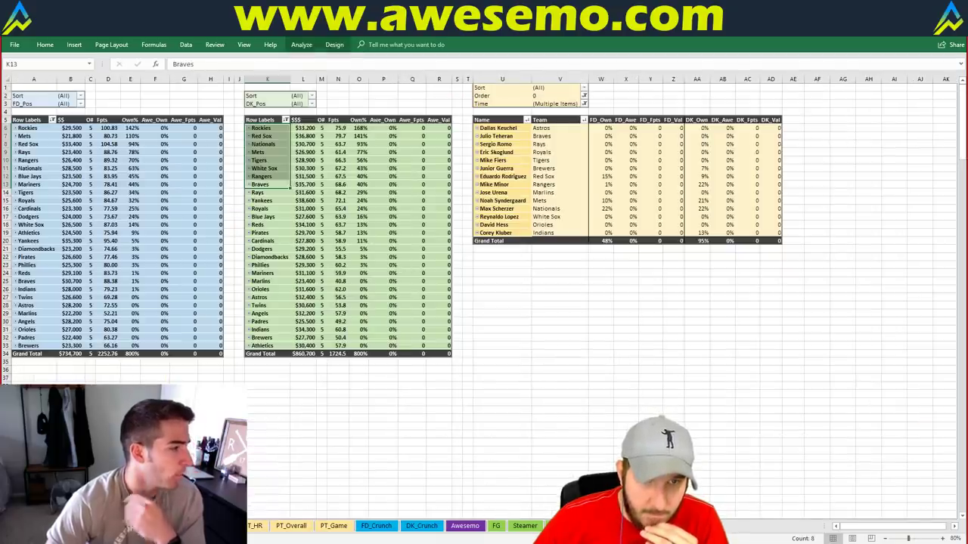
key(ctrl+Page_Up)
key(ctrl+Page_Down)
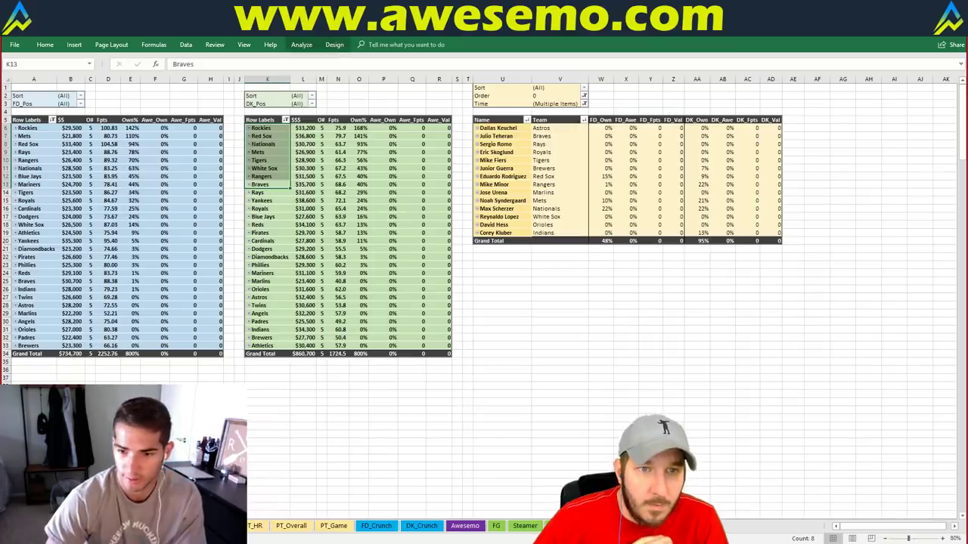
key(ctrl+Page_Up)
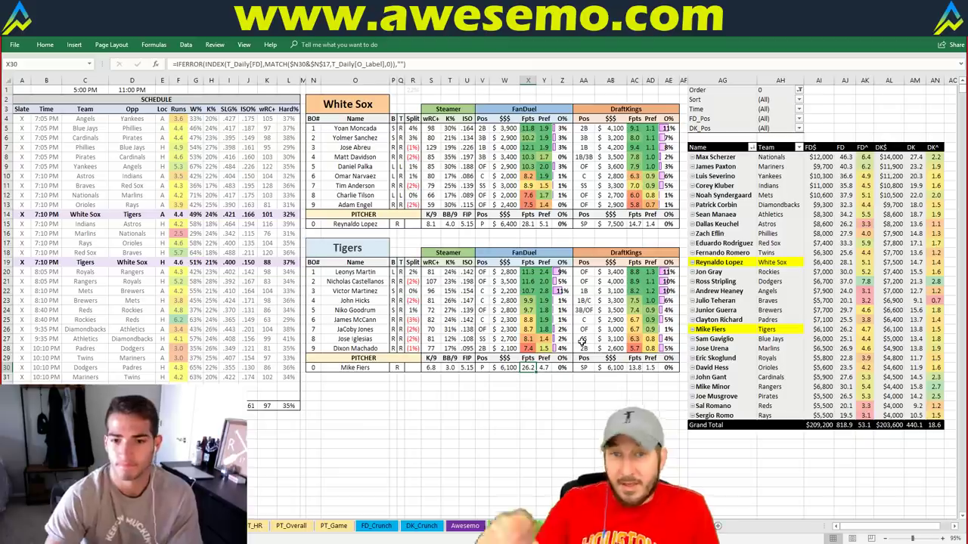
key(ctrl+Page_Down)
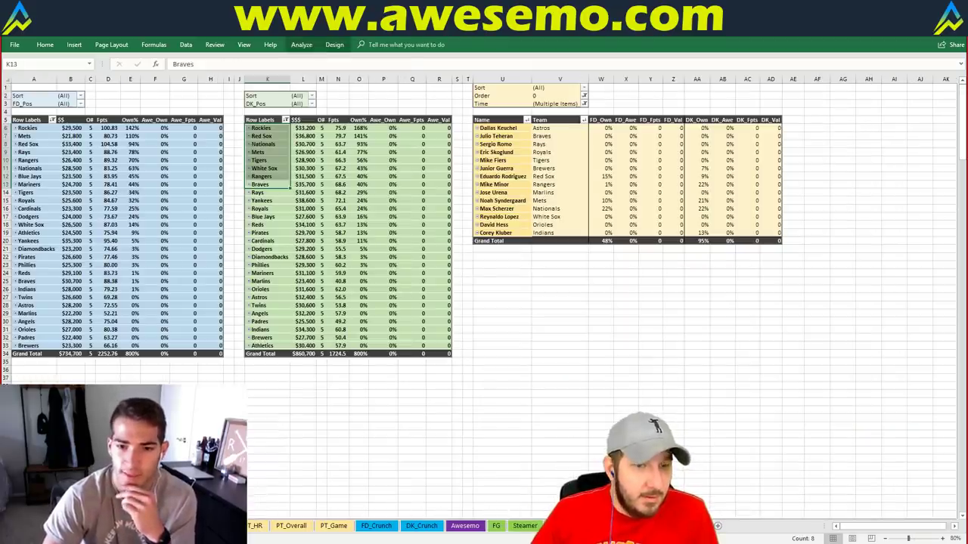
key(ctrl+Page_Up)
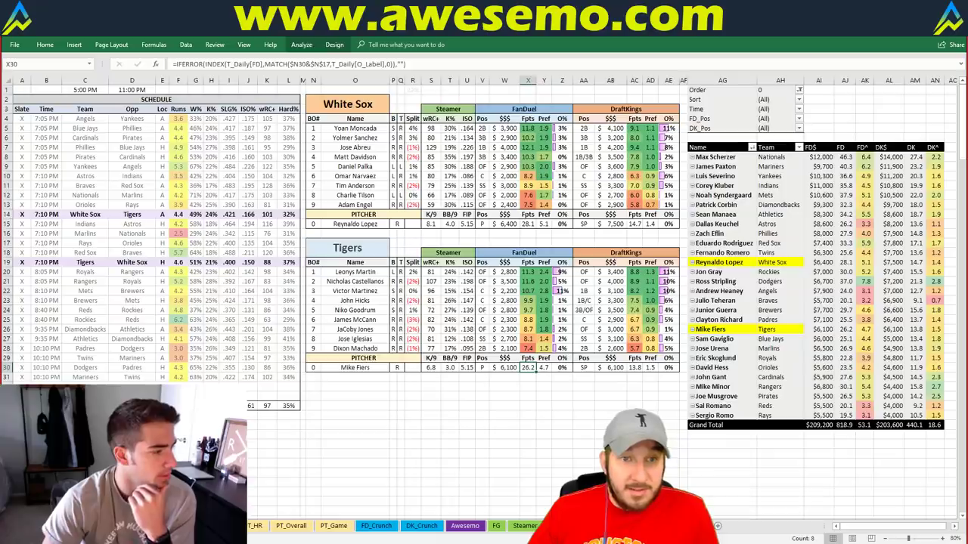
key(ctrl+Page_Down)
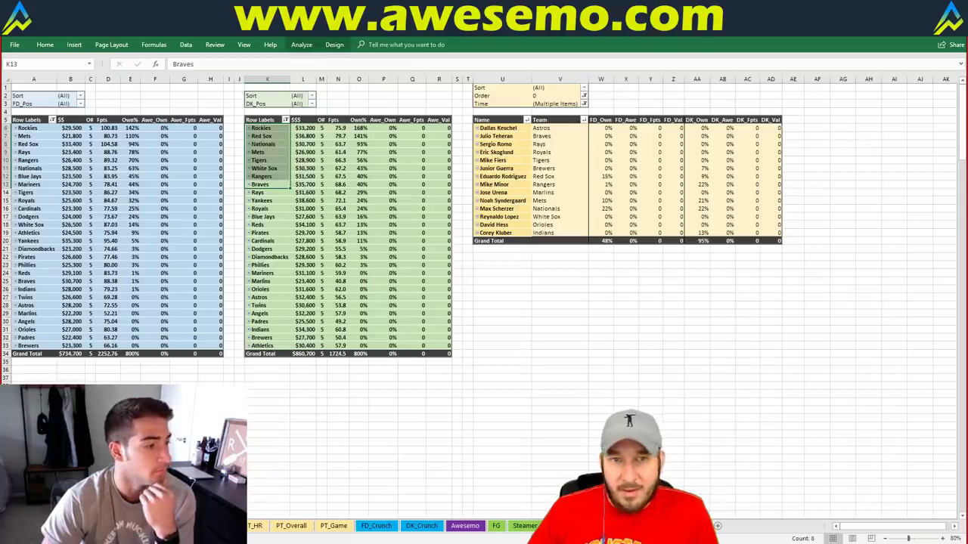
key(ctrl+Page_Up)
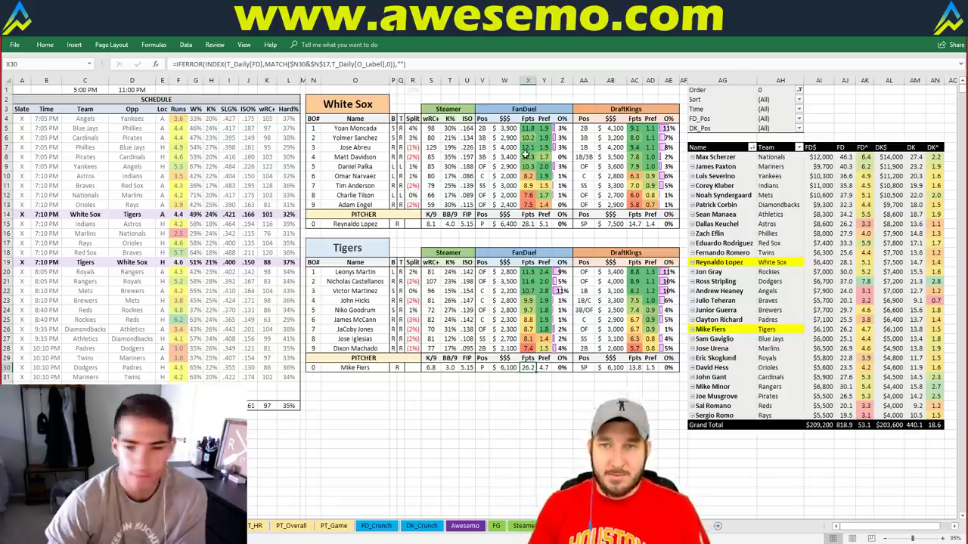
Change the matchup sheet's team to Royals
click(368, 103)
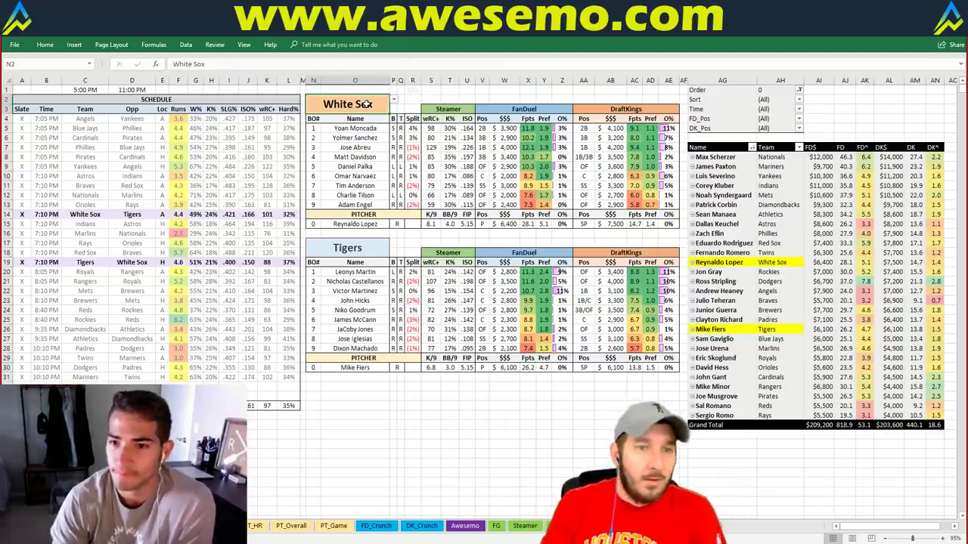
text(Royals)
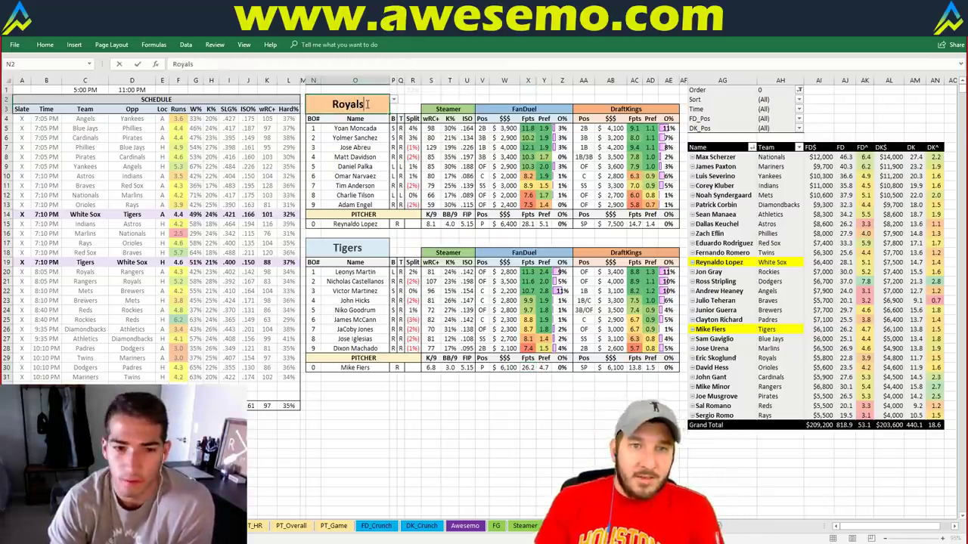
key(Return)
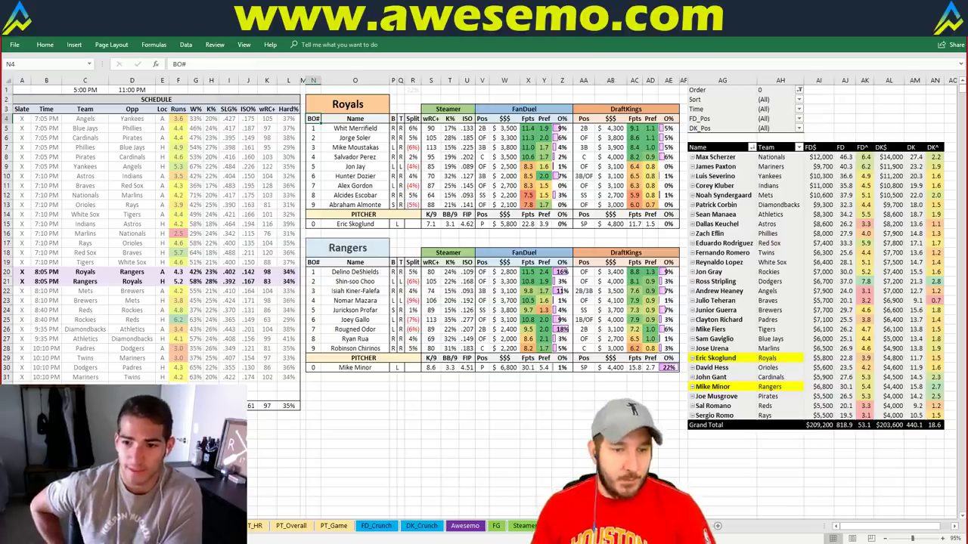
On the ownership summary sheet, highlight the teams from Rockies through Rangers in the DraftKings table and in the FanDuel table
key(ctrl+Page_Up)
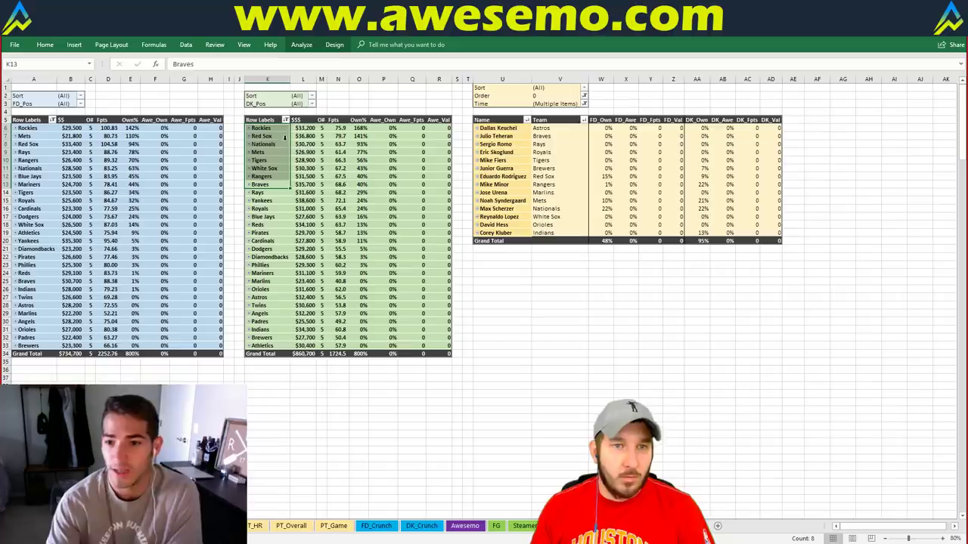
drag(261, 176, 262, 127)
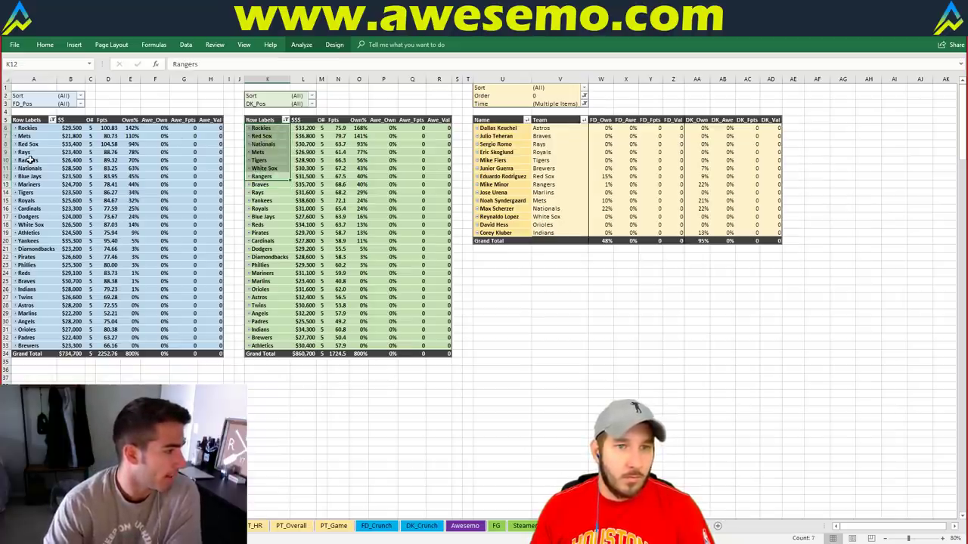
click(28, 128)
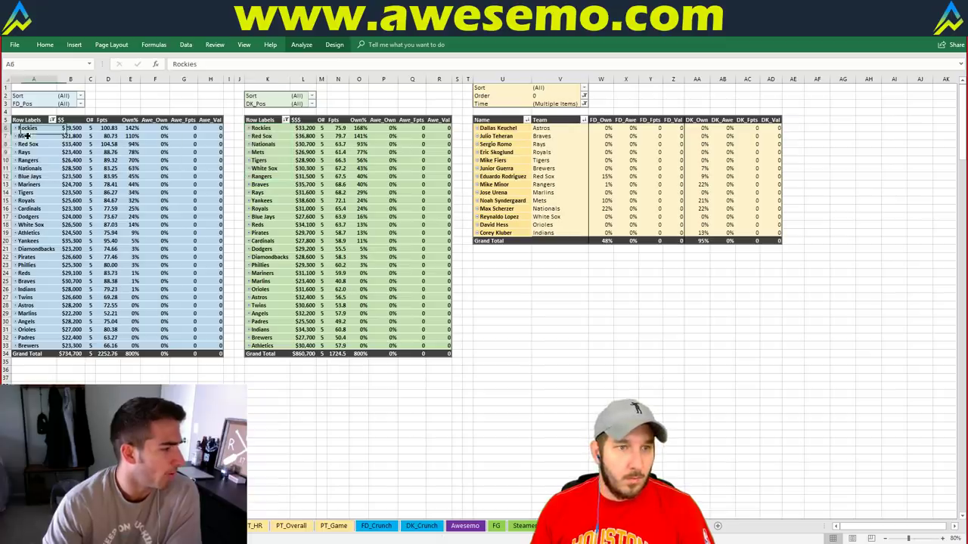
drag(27, 136, 29, 161)
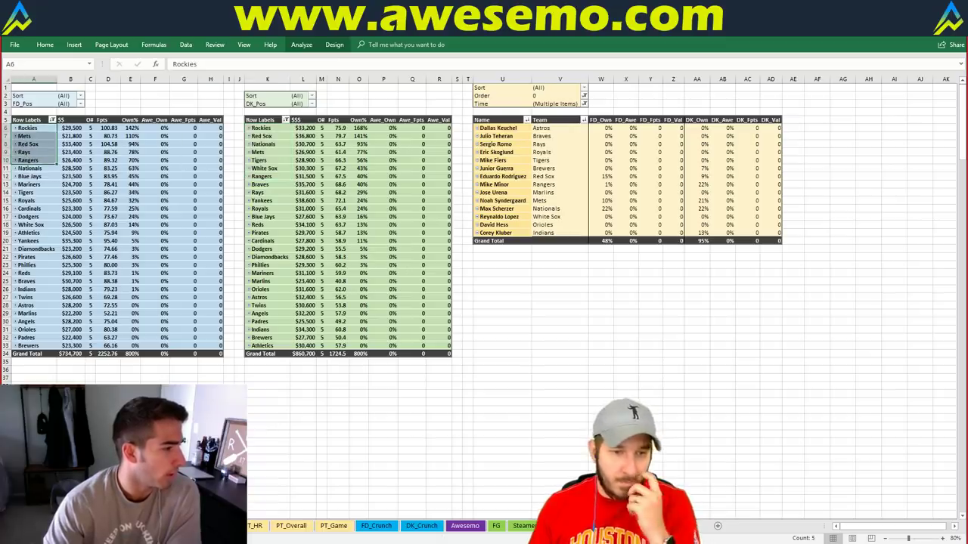
Compare the Royals and Rangers matchup with the team salary, projection and ownership totals on the summary sheet
key(ctrl+Page_Down)
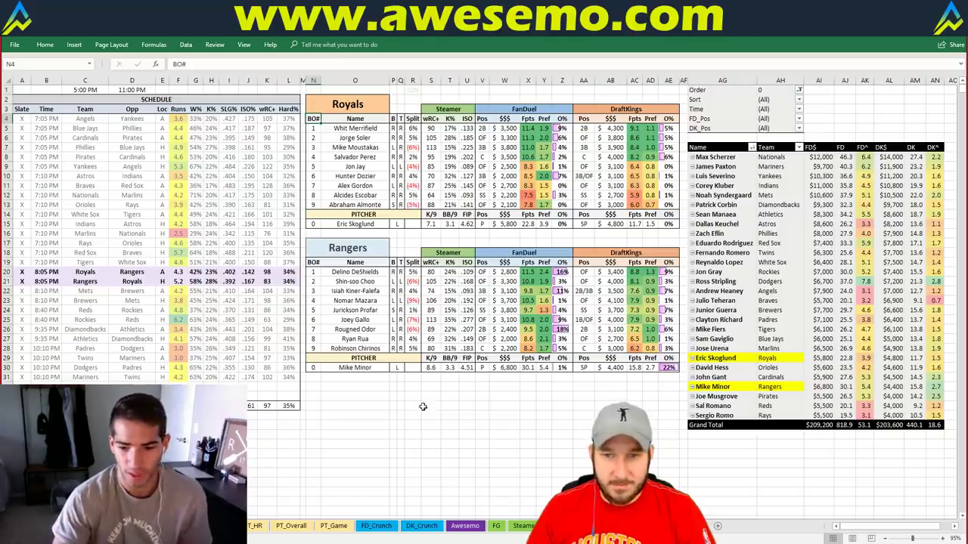
key(ctrl+Page_Down)
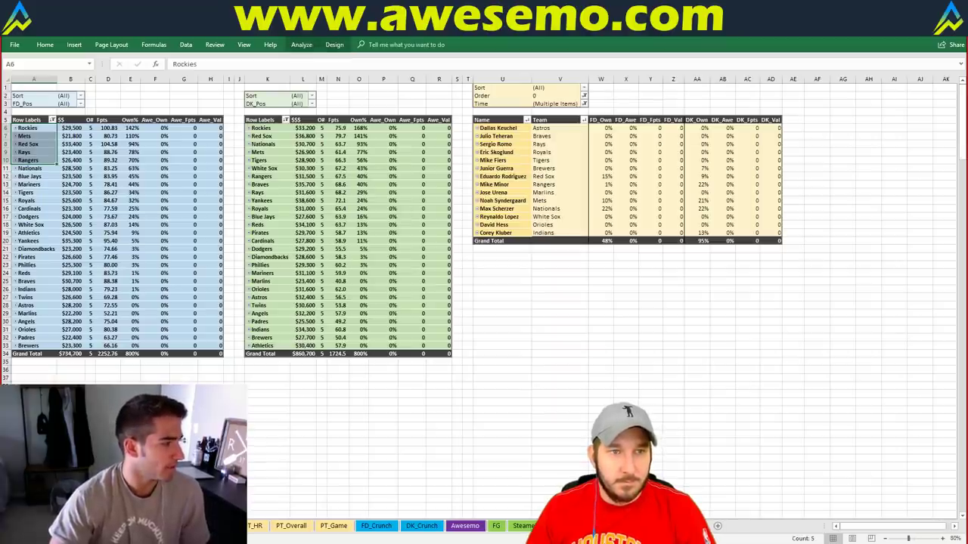
key(ctrl+Page_Up)
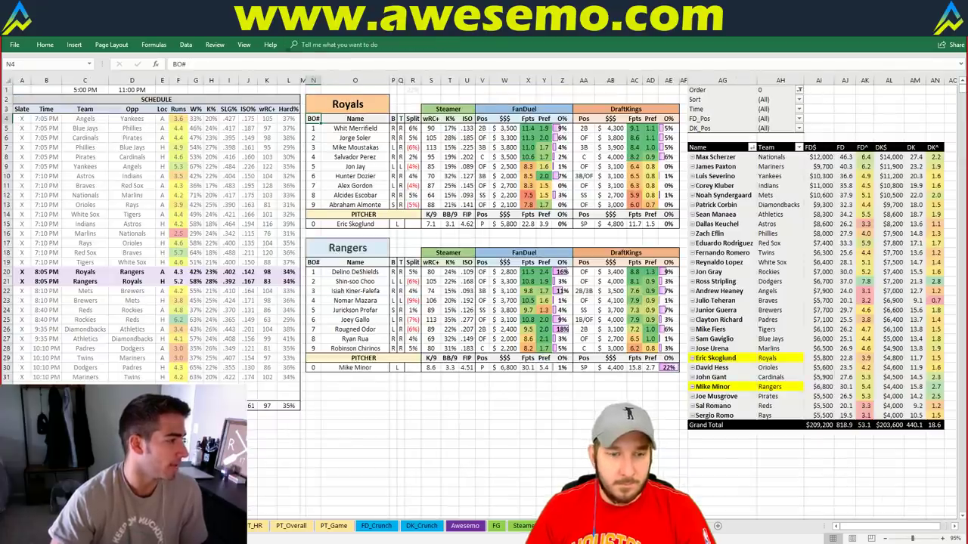
key(ctrl+Page_Down)
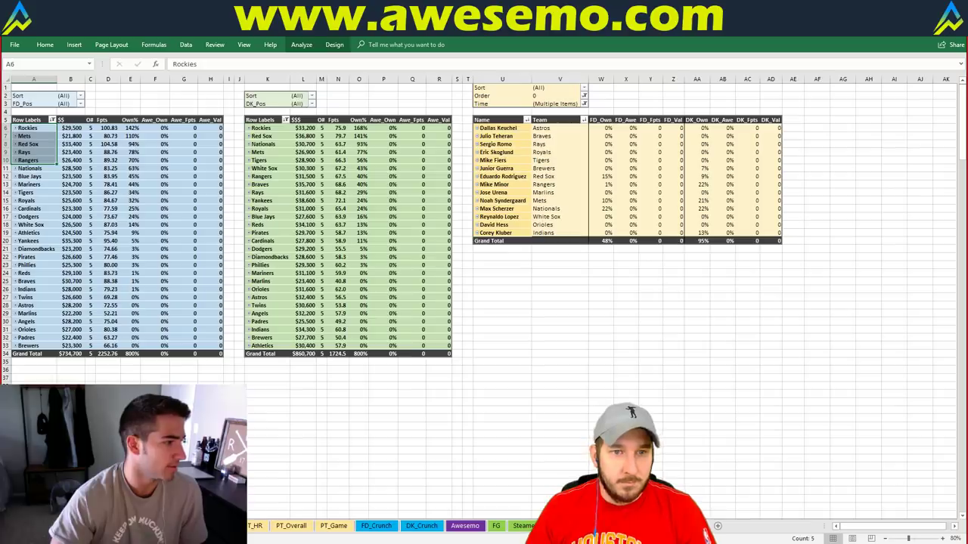
Check the Royals and Rangers players' projections and ownership against the FanDuel and DraftKings team totals
key(ctrl+Page_Up)
key(ctrl+Page_Down)
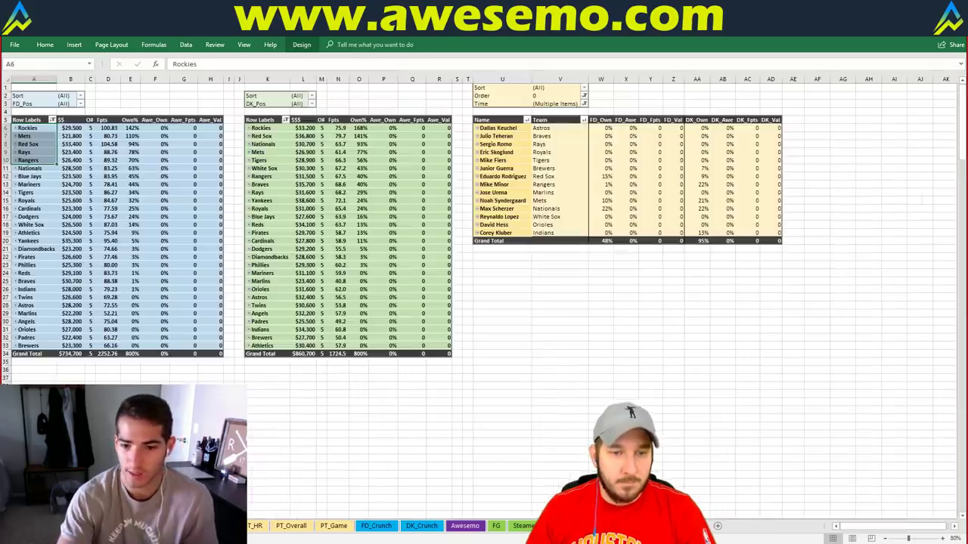
key(ctrl+Page_Up)
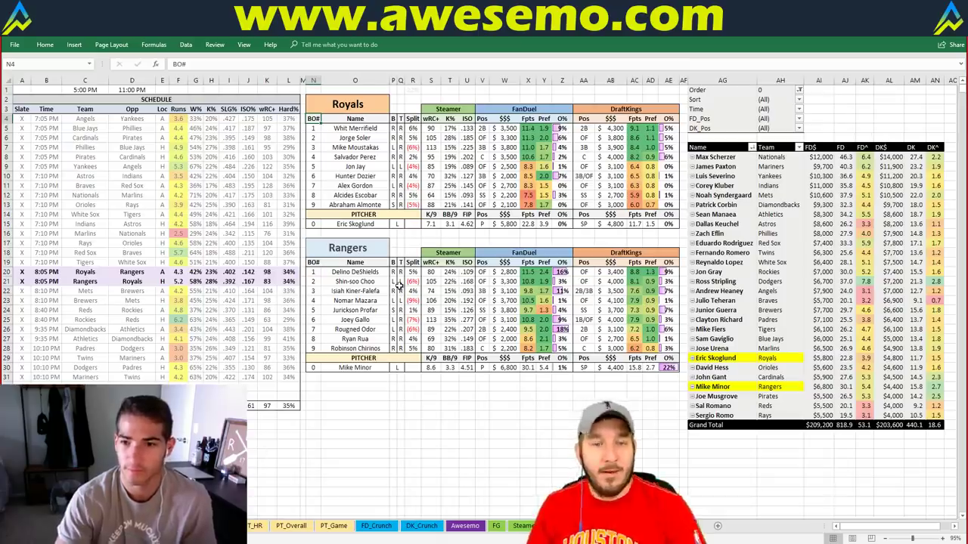
key(ctrl+Page_Down)
key(ctrl+Page_Up)
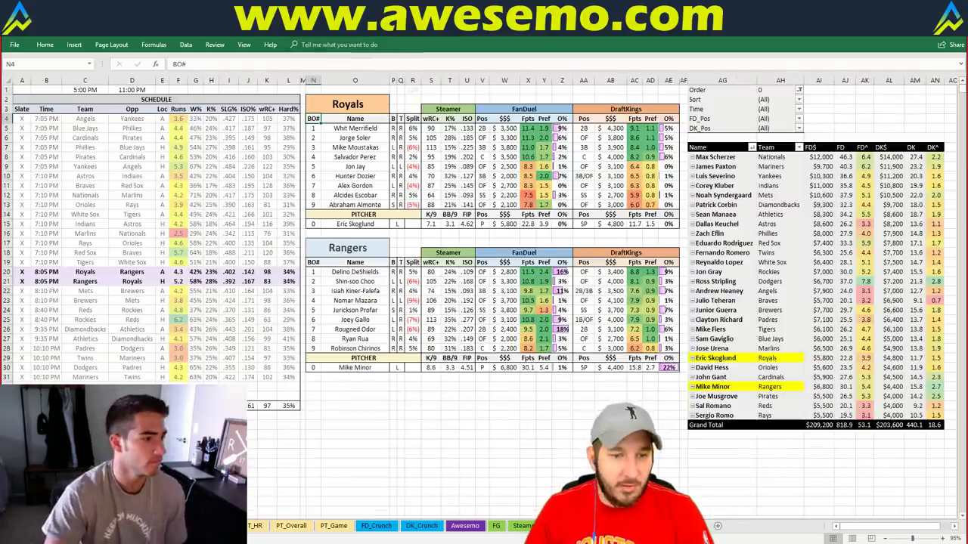
key(ctrl+Page_Down)
key(ctrl+Page_Up)
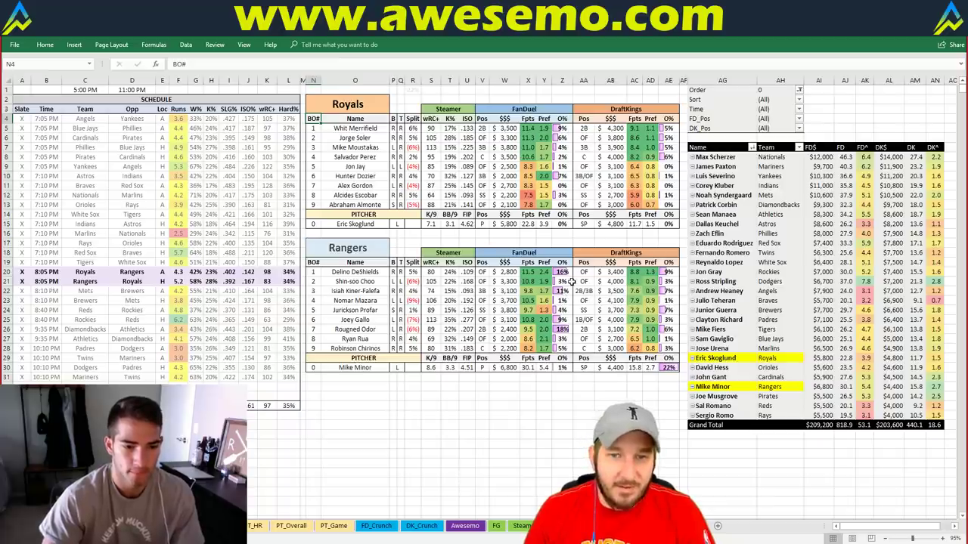
click(576, 241)
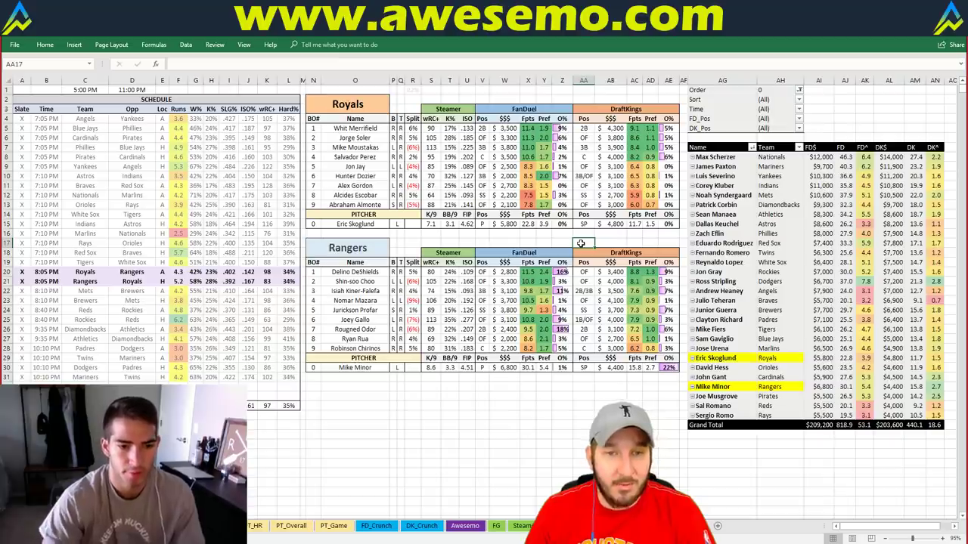
right_click(581, 242)
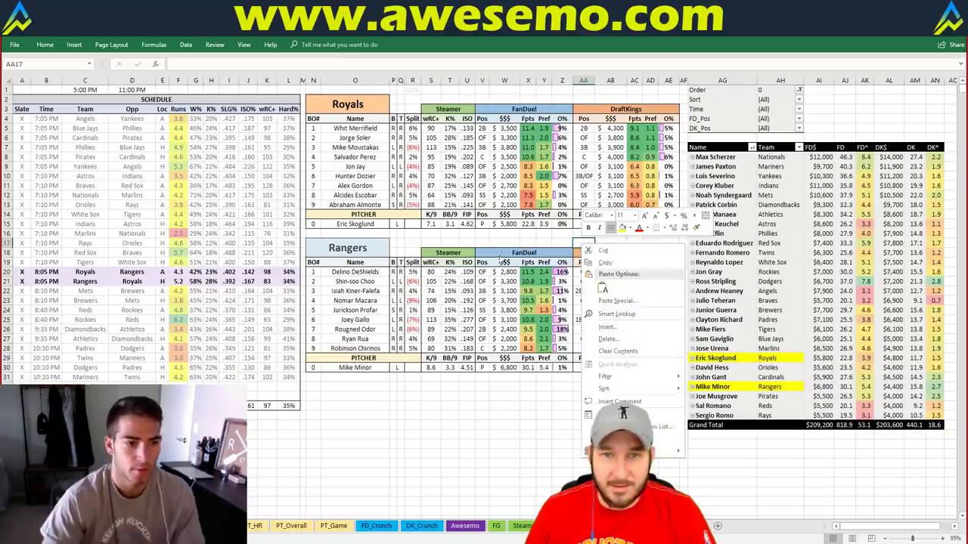
key(Escape)
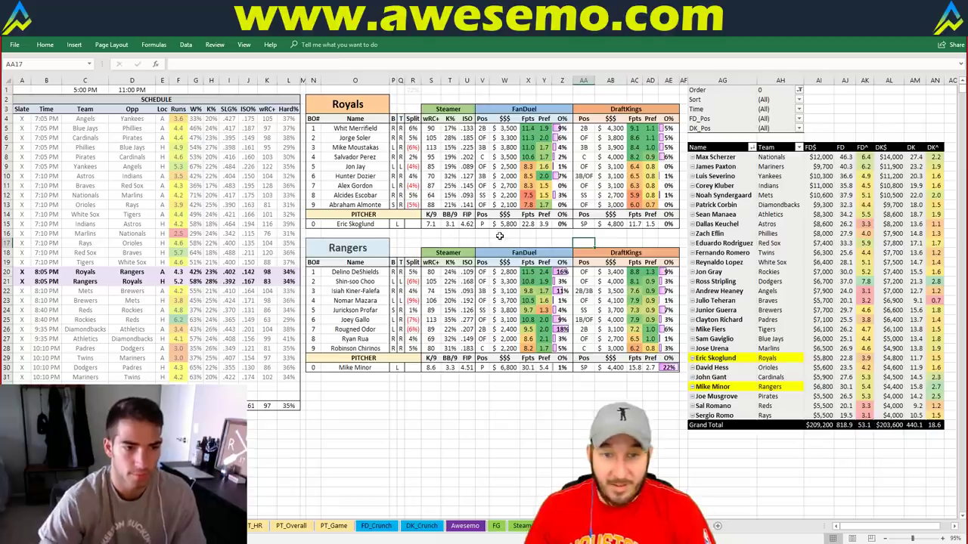
click(575, 234)
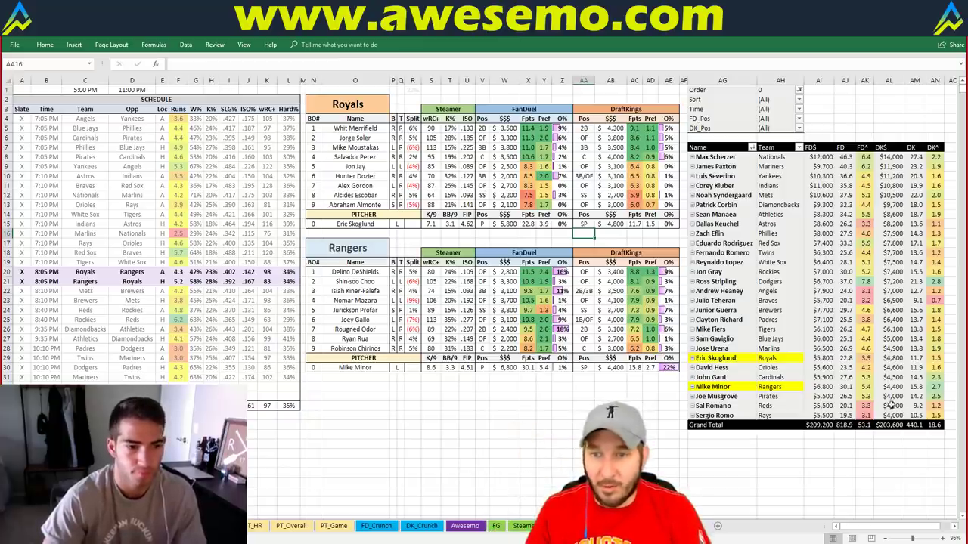
mouse_move(895, 402)
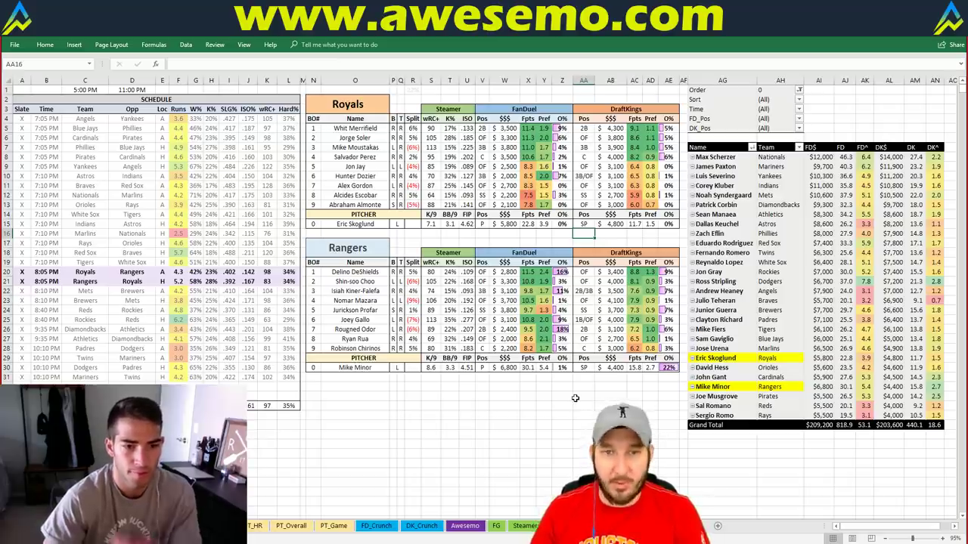
Change the matchup sheet's team to Mets
click(340, 106)
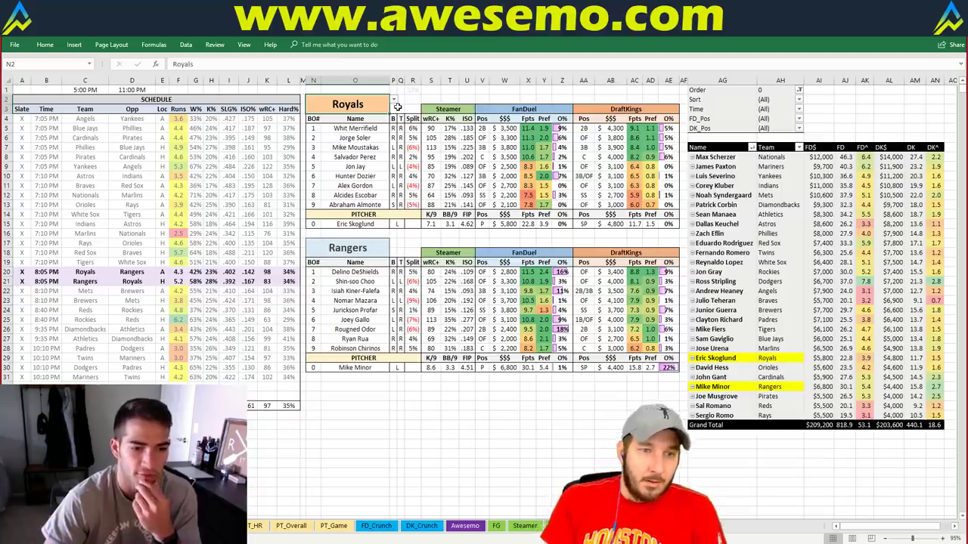
text(Mets)
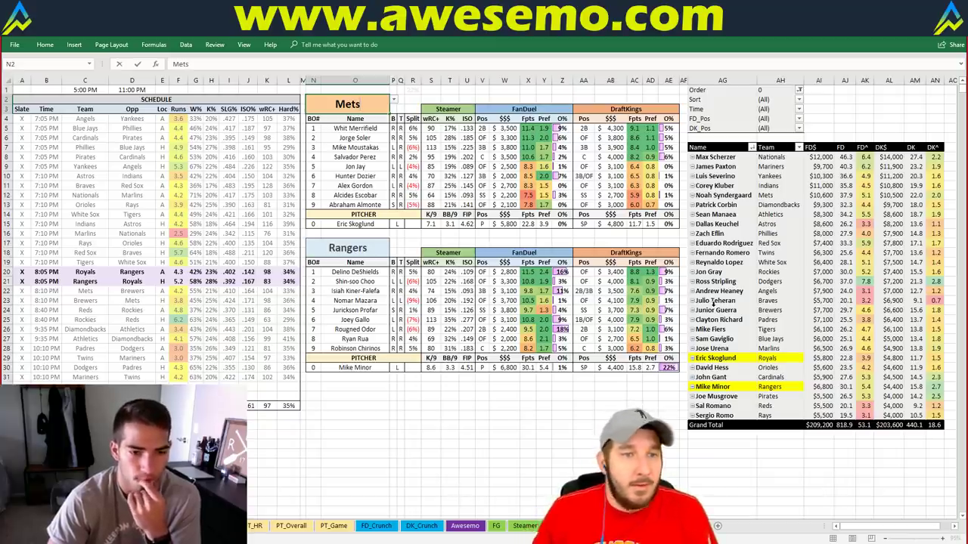
key(Return)
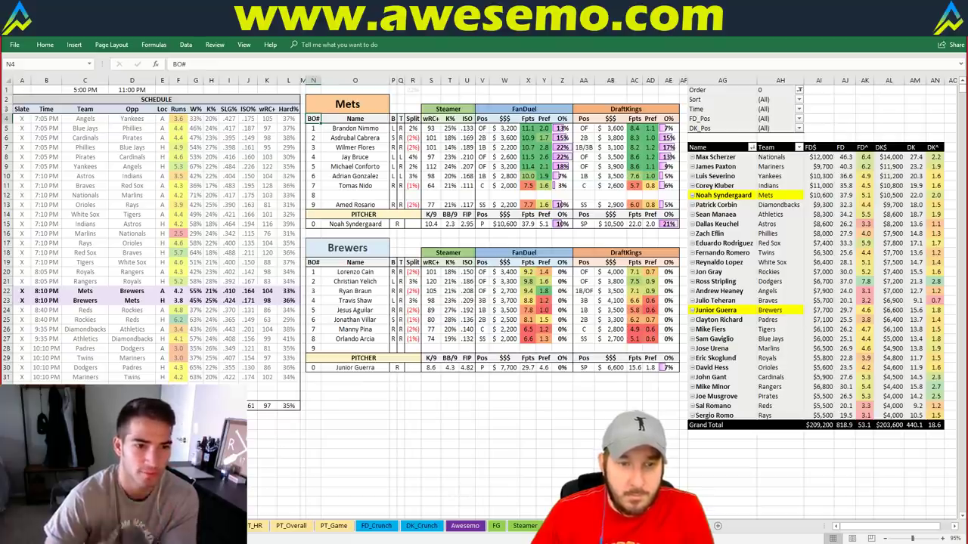
Compare the Mets and Brewers player projections and ownership with the team totals on the ownership summary sheet
key(ctrl+Page_Up)
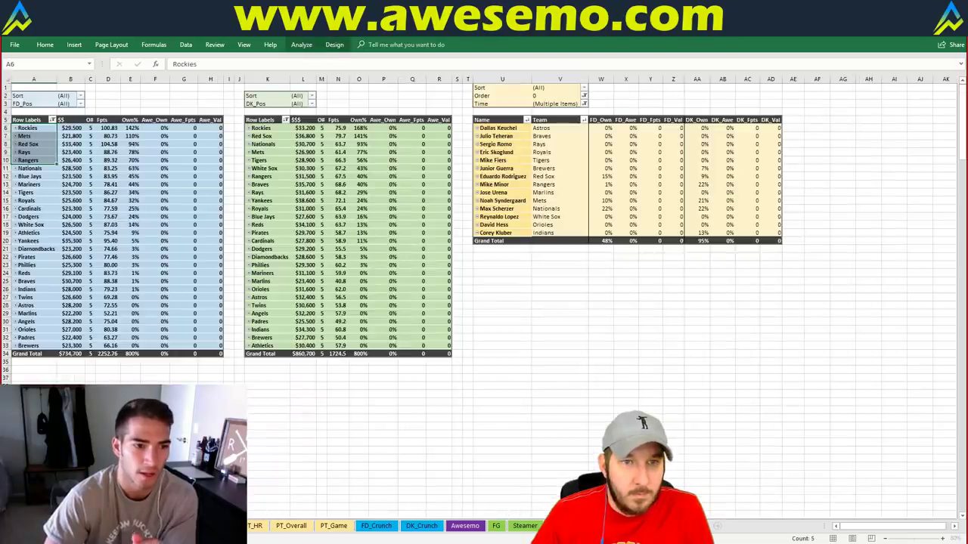
key(ctrl+Page_Down)
key(ctrl+Page_Up)
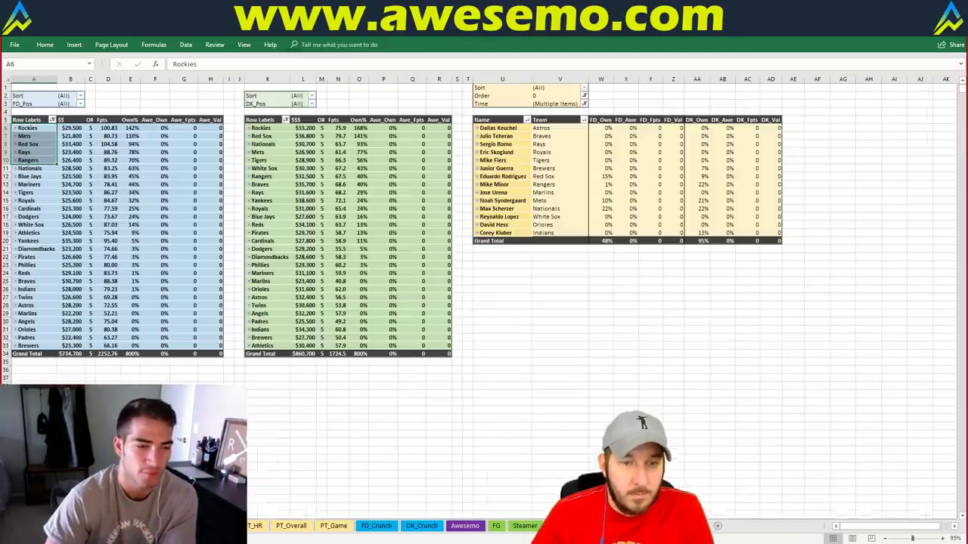
key(ctrl+Page_Down)
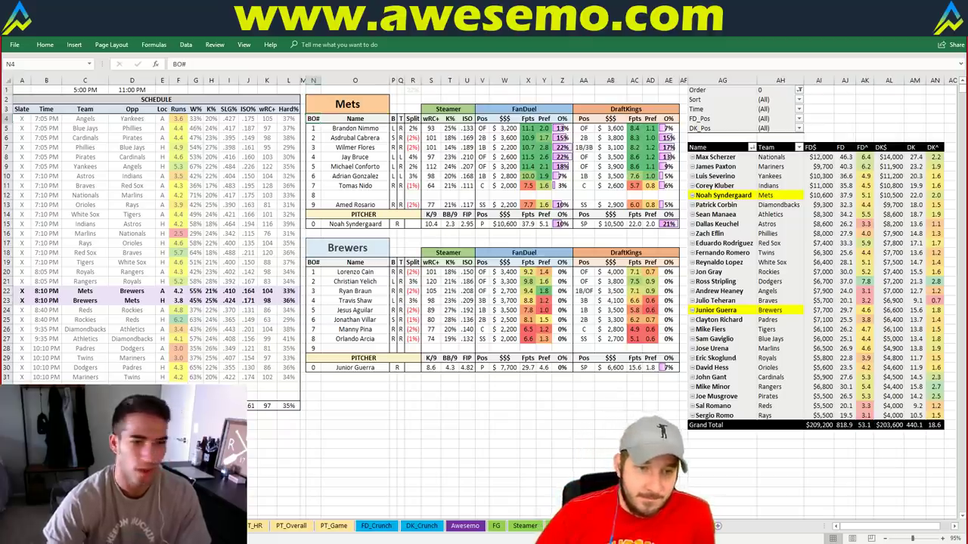
key(ctrl+Page_Down)
key(ctrl+Page_Up)
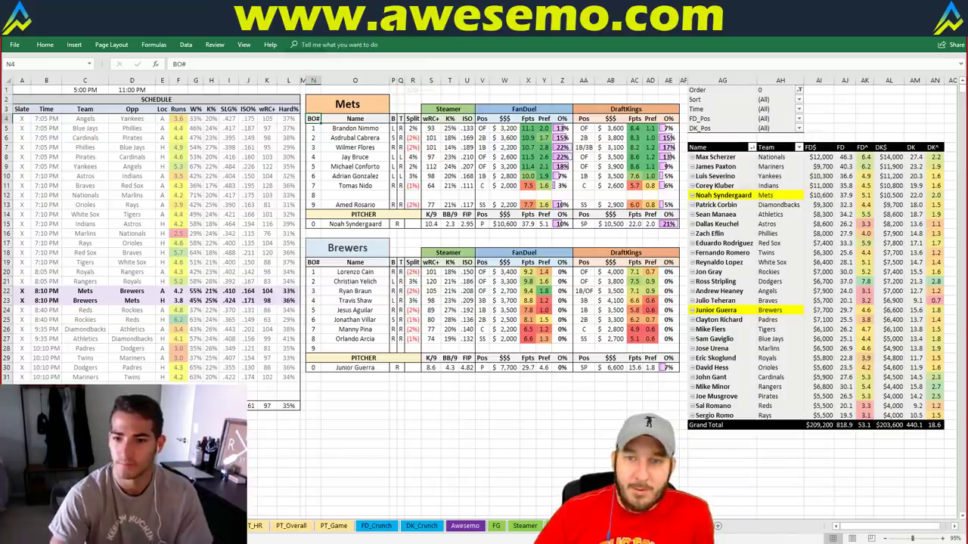
key(ctrl+Page_Down)
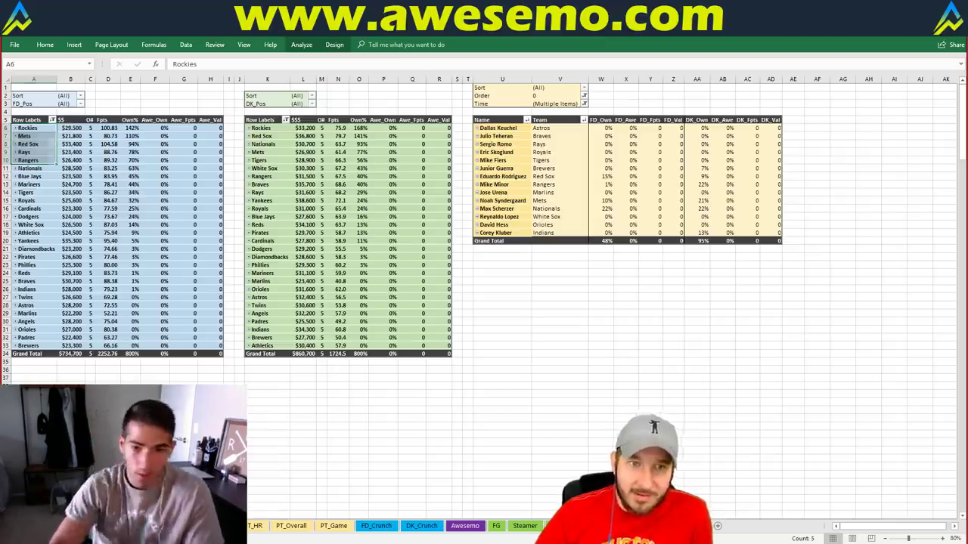
key(ctrl+Page_Up)
click(415, 451)
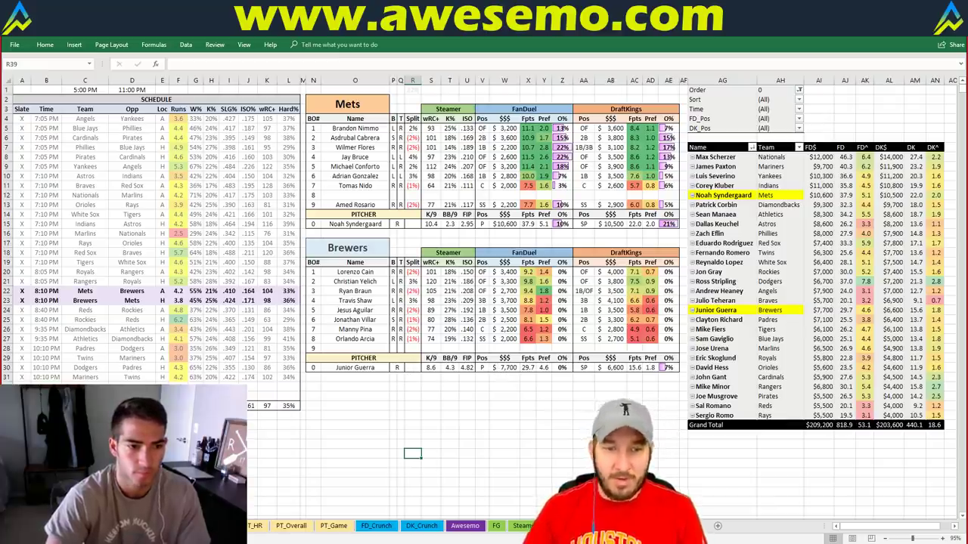
On the ownership summary sheet, expand the Mets in the FanDuel table to examine their individual players, and collapse them again
key(ctrl+Page_Up)
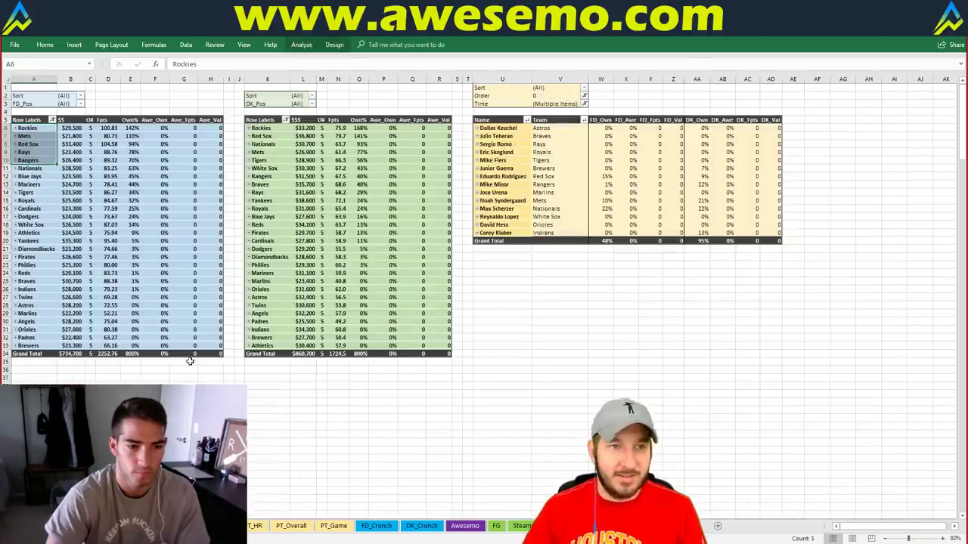
click(48, 144)
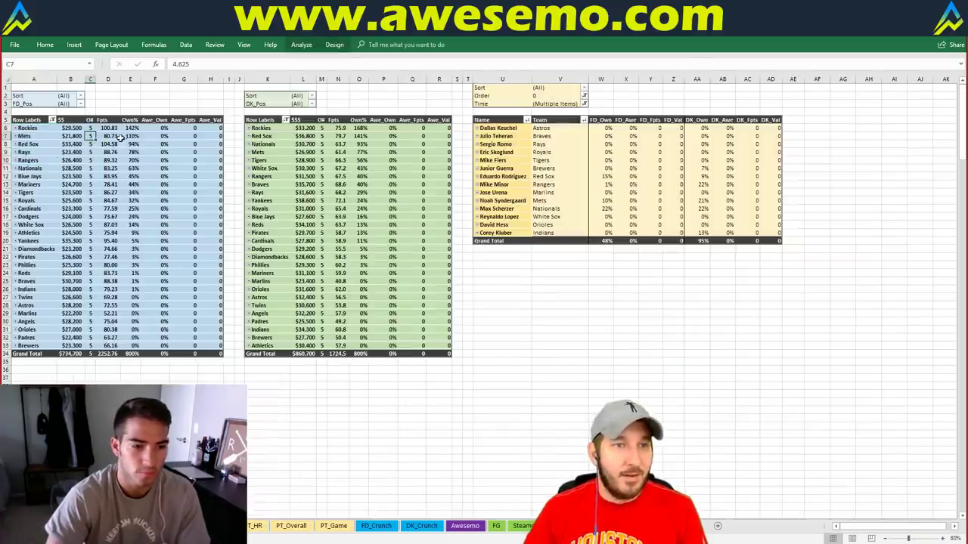
click(80, 136)
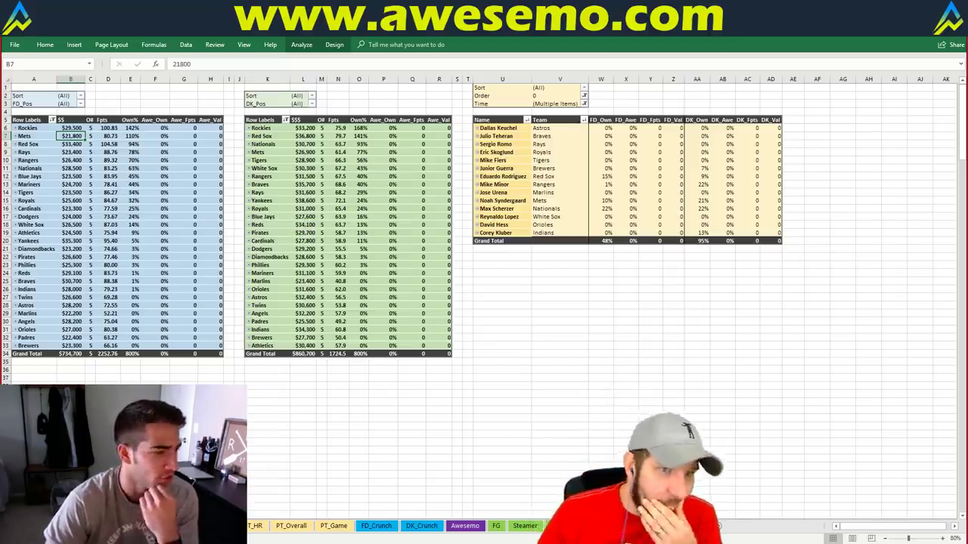
click(15, 136)
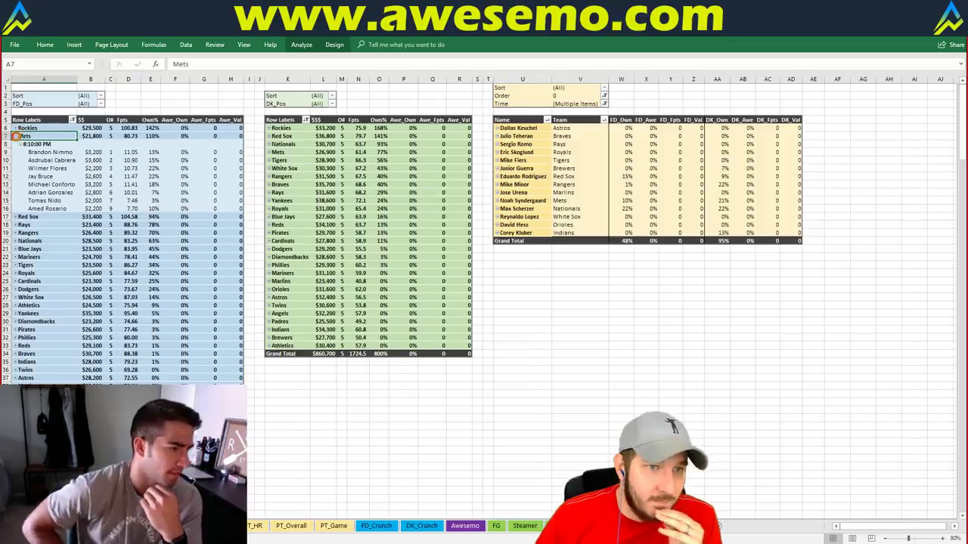
click(16, 136)
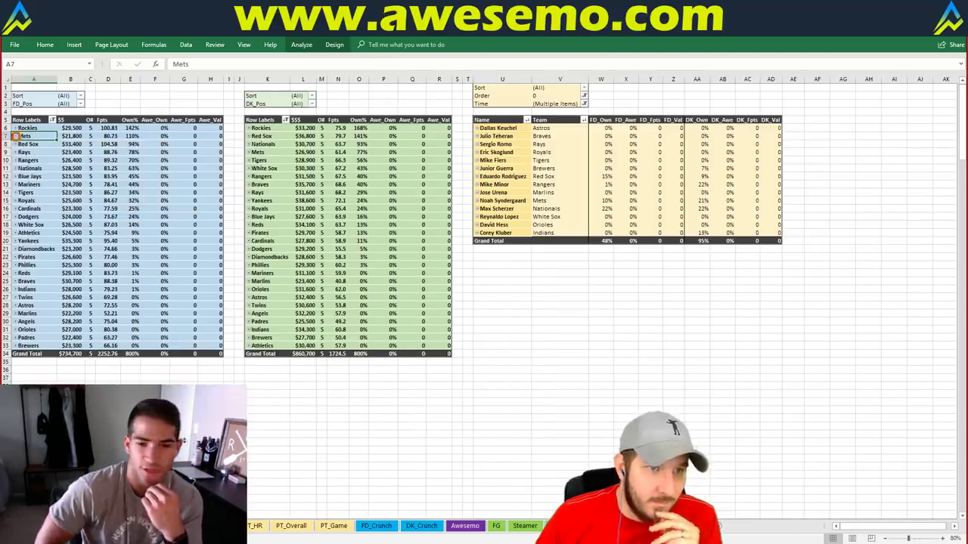
click(15, 136)
click(15, 136)
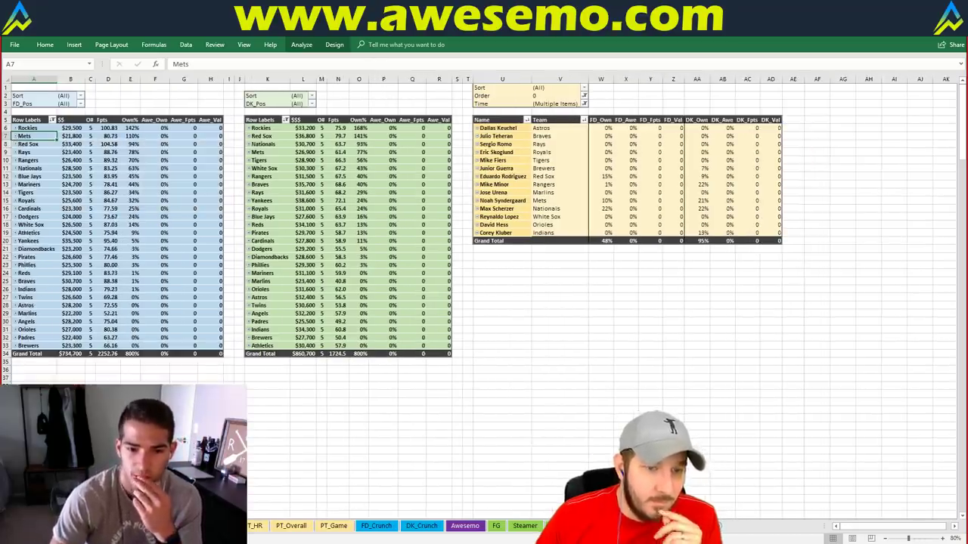
Review the team ownership percentages and grand totals in the FanDuel and DraftKings summary tables
key(ctrl+Page_Up)
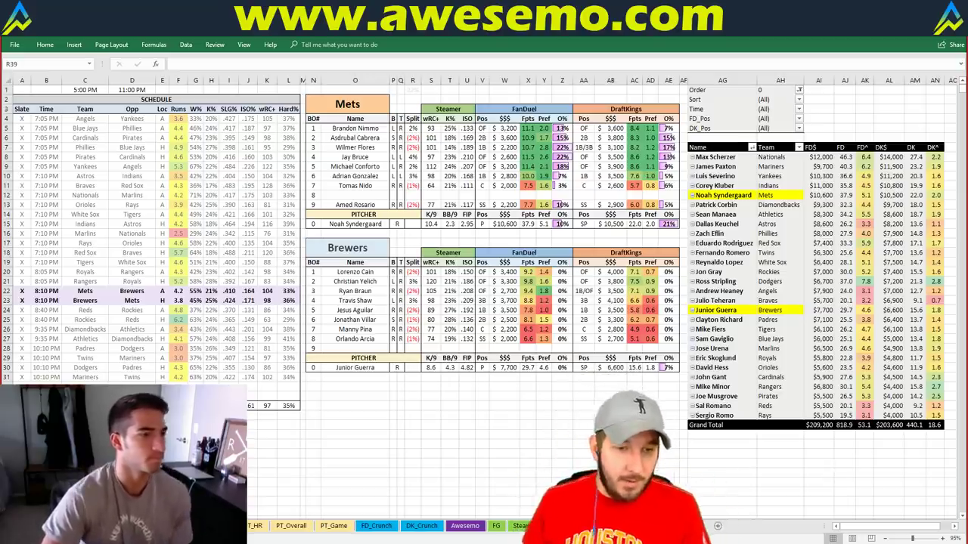
key(ctrl+Page_Down)
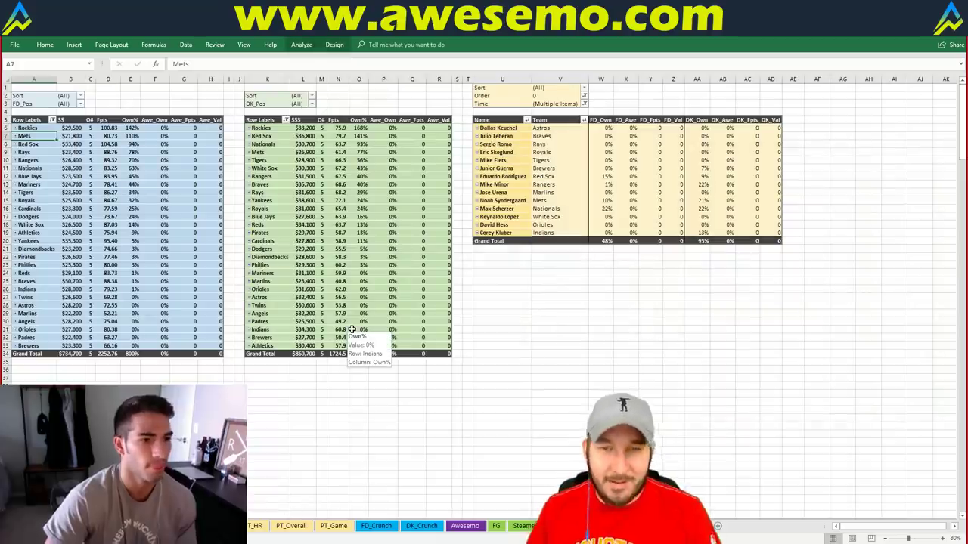
click(344, 387)
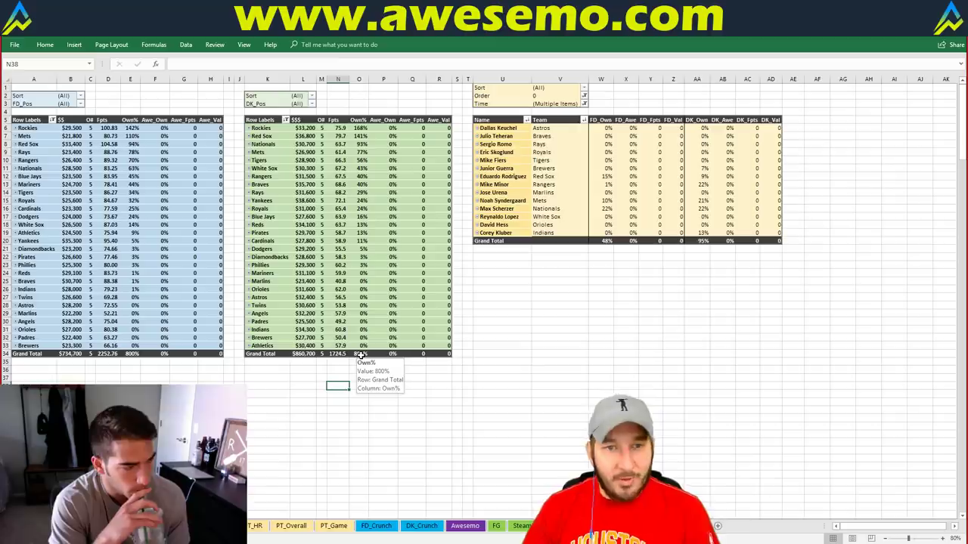
click(284, 371)
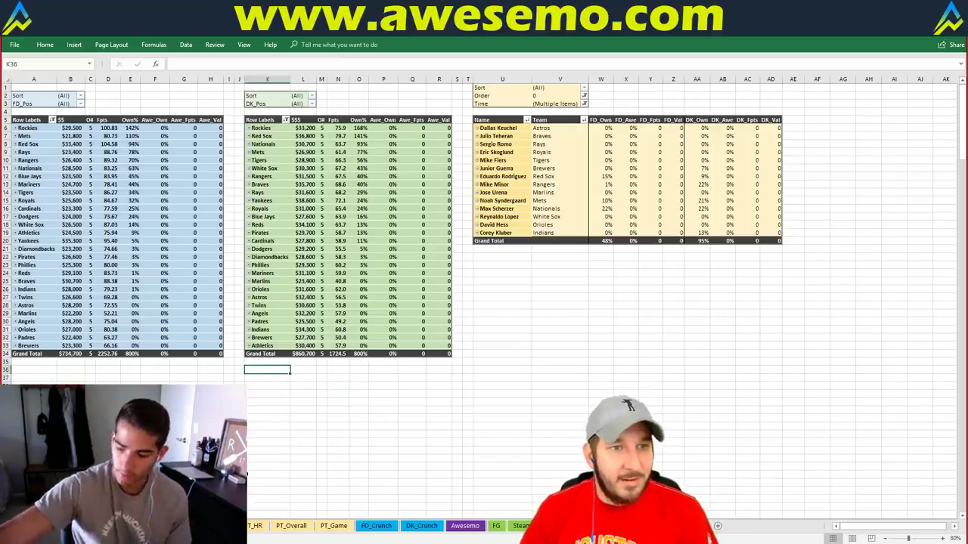
click(254, 474)
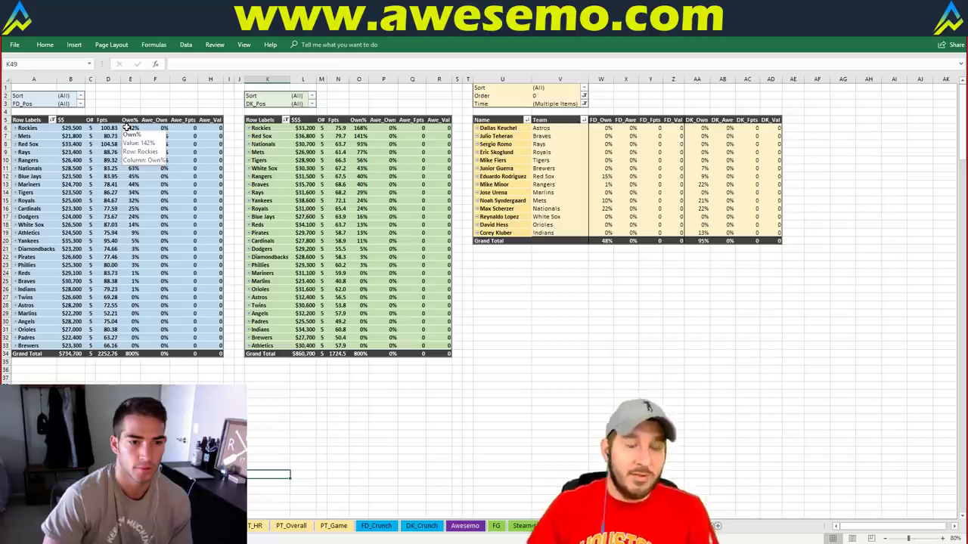
click(155, 103)
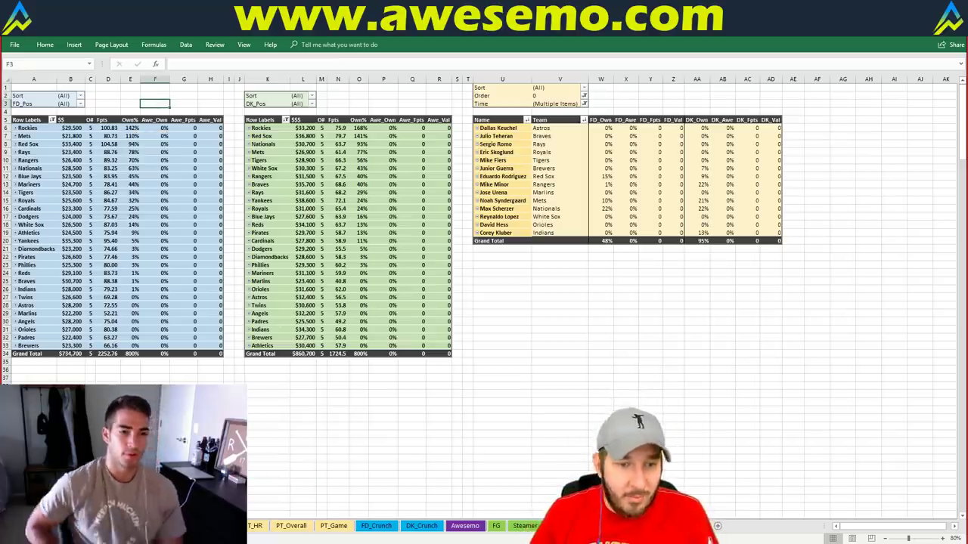
Return to the matchup sheet and change its team to Orioles
click(231, 526)
click(318, 104)
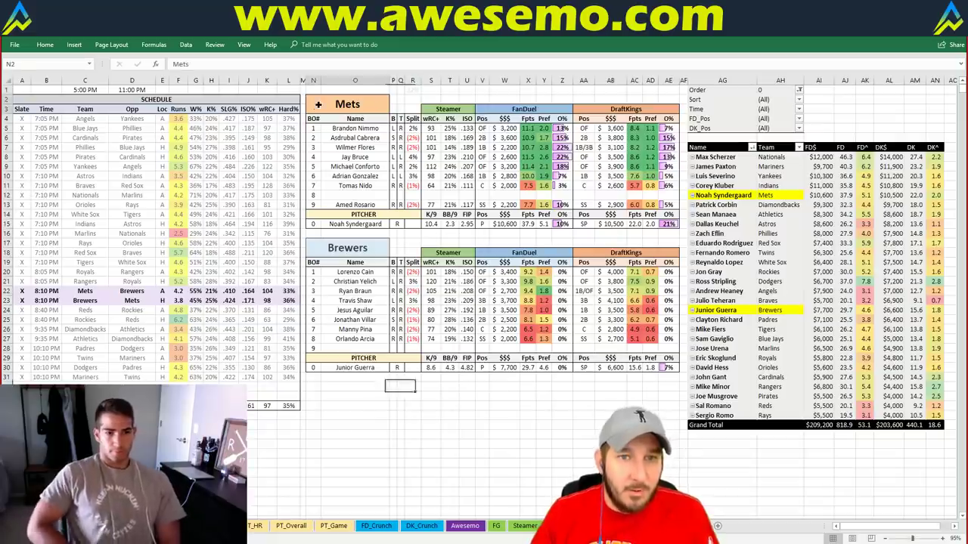
text(Orioles)
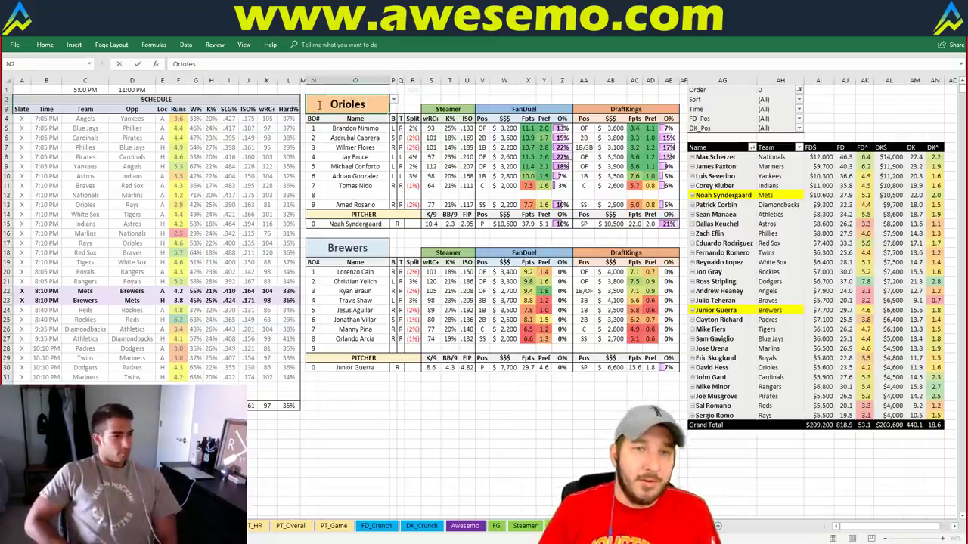
key(Return)
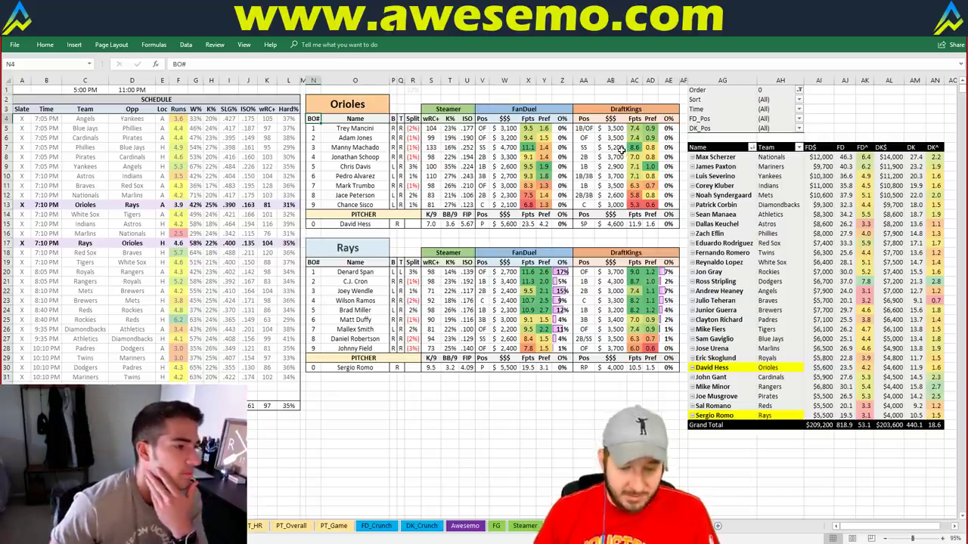
Switch the matchup sheet's team back to Mets
key(Up)
text(Mets)
key(ctrl+Return)
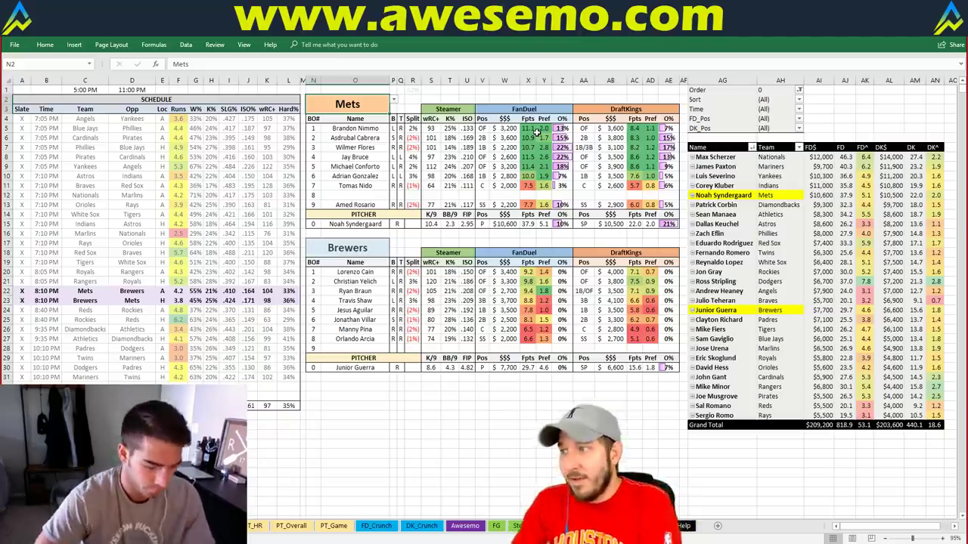
click(374, 454)
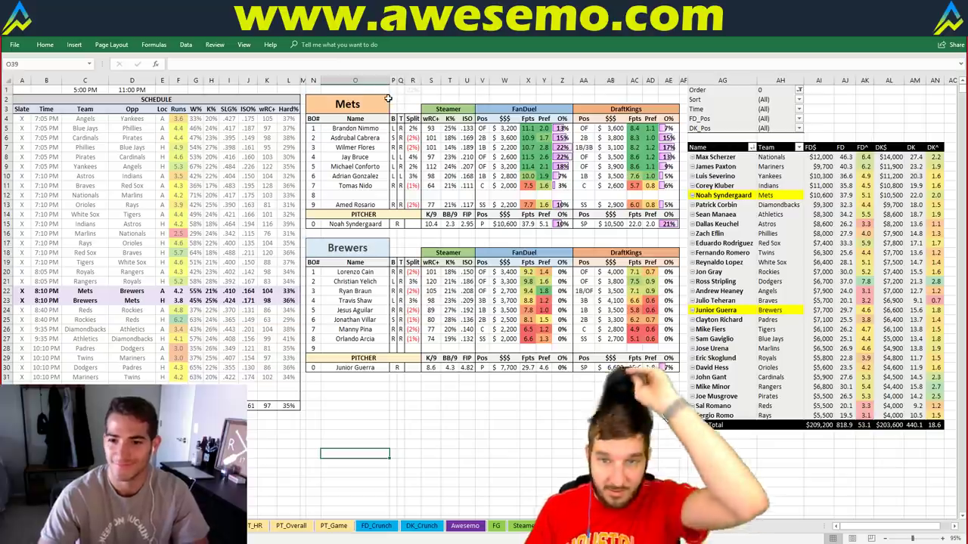
Change the matchup sheet's team to Reds
click(382, 102)
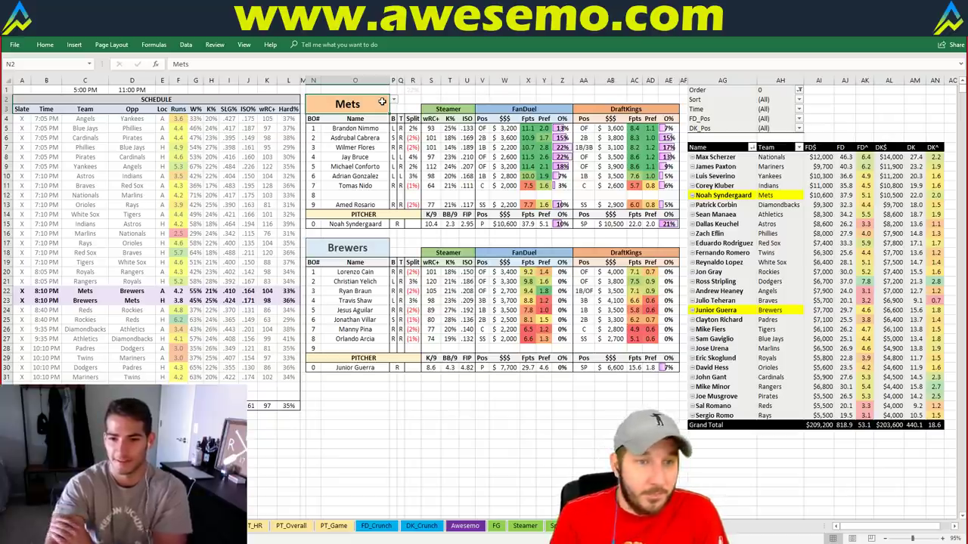
text(Reds)
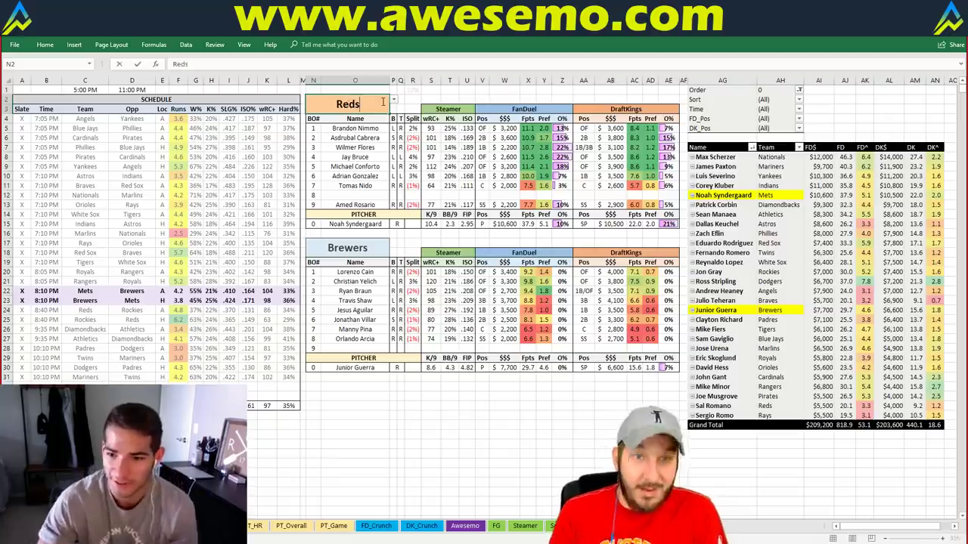
key(Return)
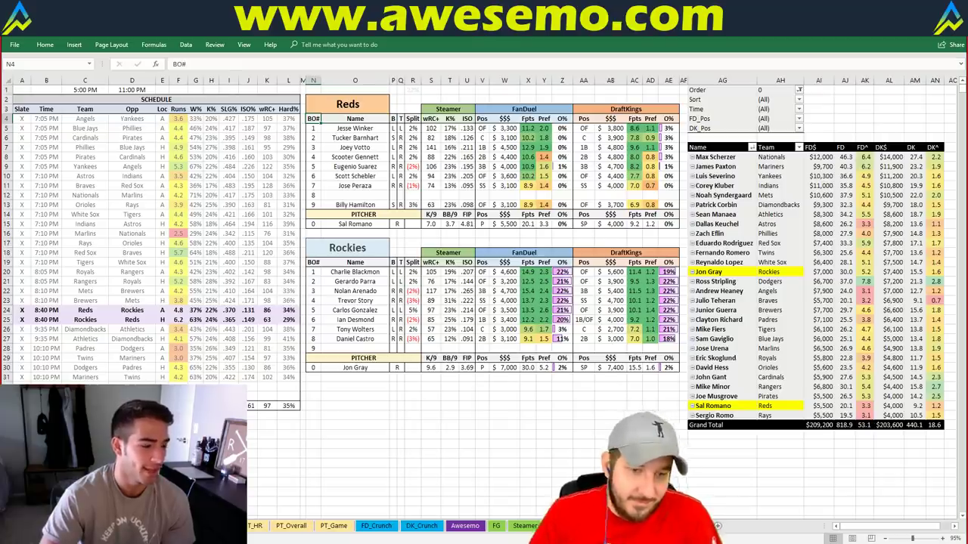
Check the team ownership percentages on the ownership summary sheet against the Reds and Rockies matchup, and return to the matchup sheet
key(ctrl+Page_Down)
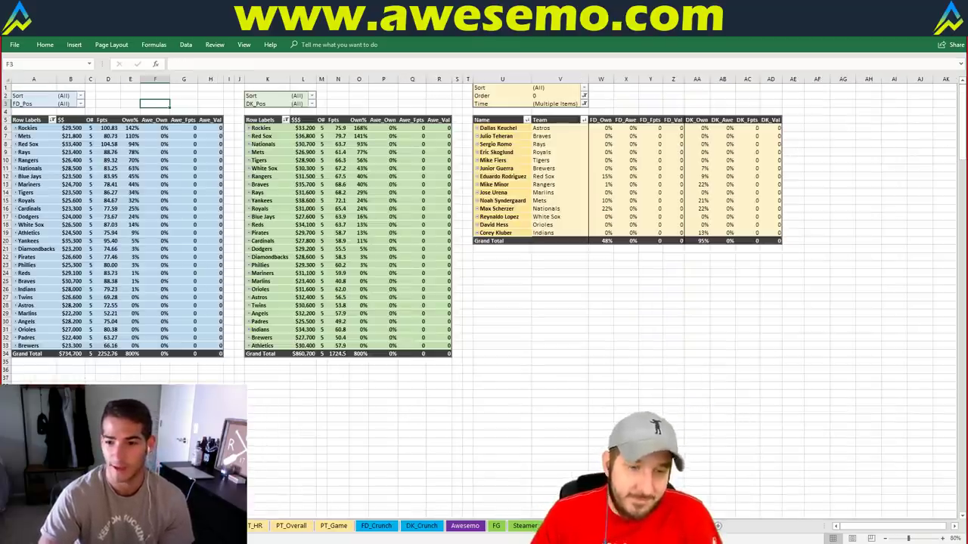
key(ctrl+Page_Up)
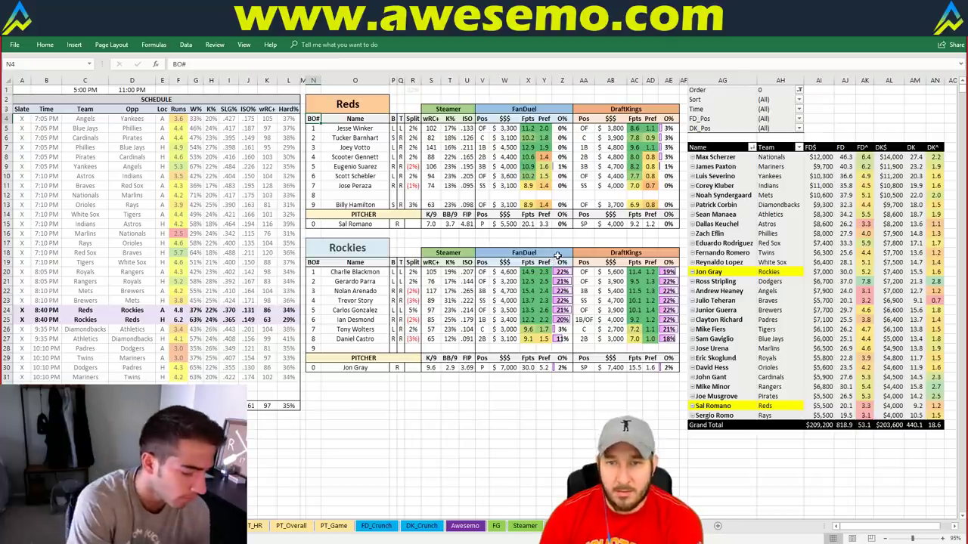
click(560, 254)
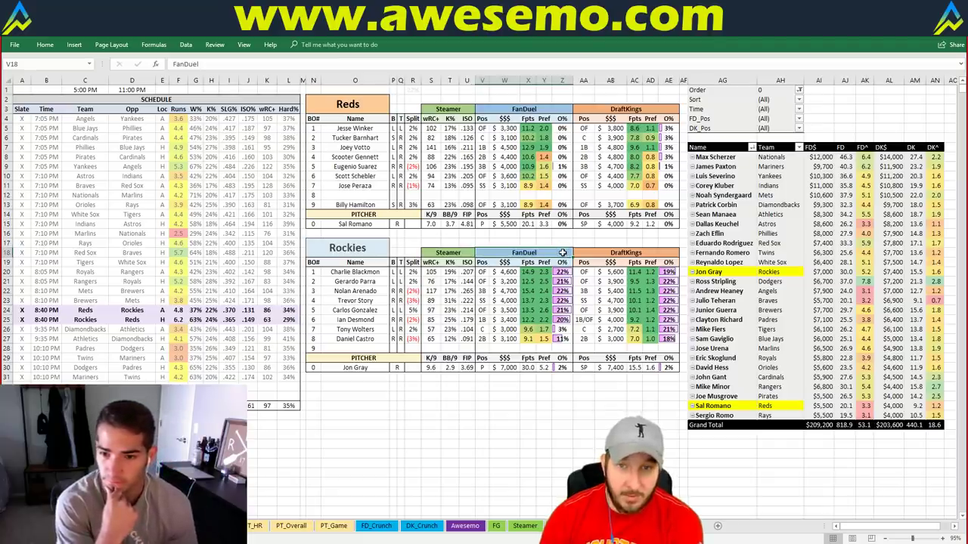
click(219, 527)
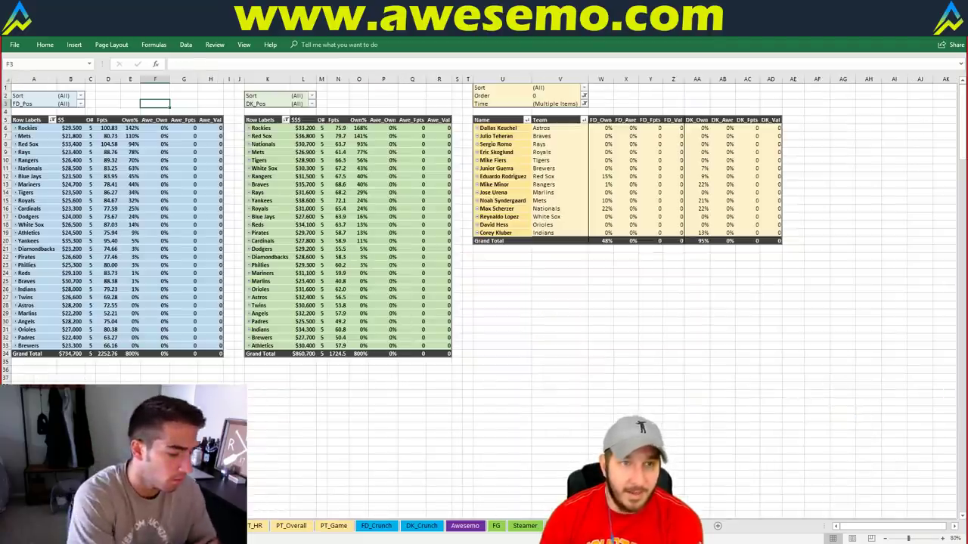
key(ctrl+Page_Up)
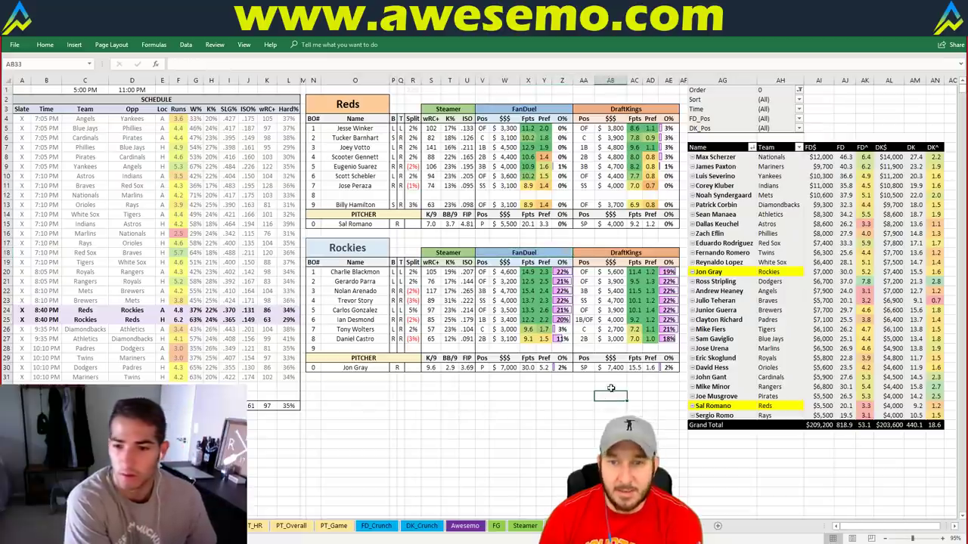
click(610, 387)
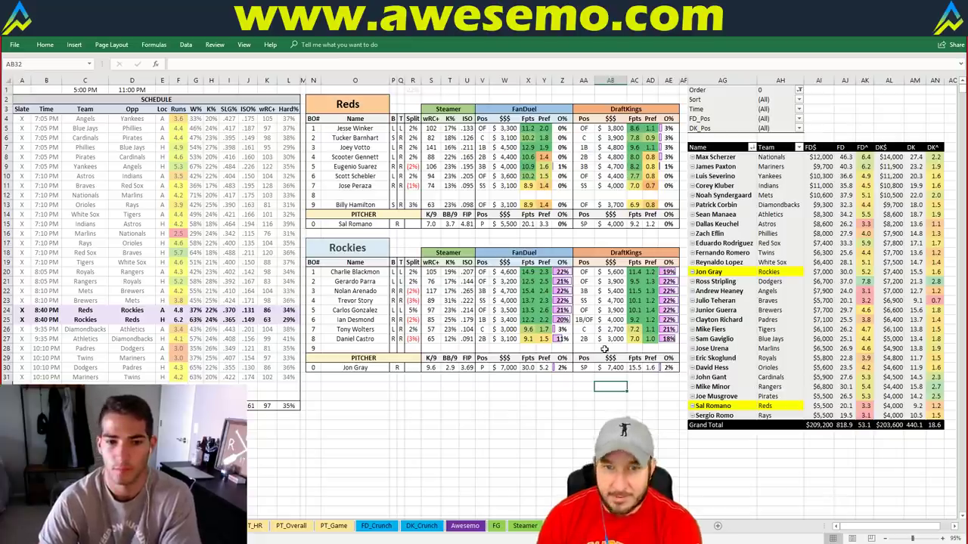
click(605, 376)
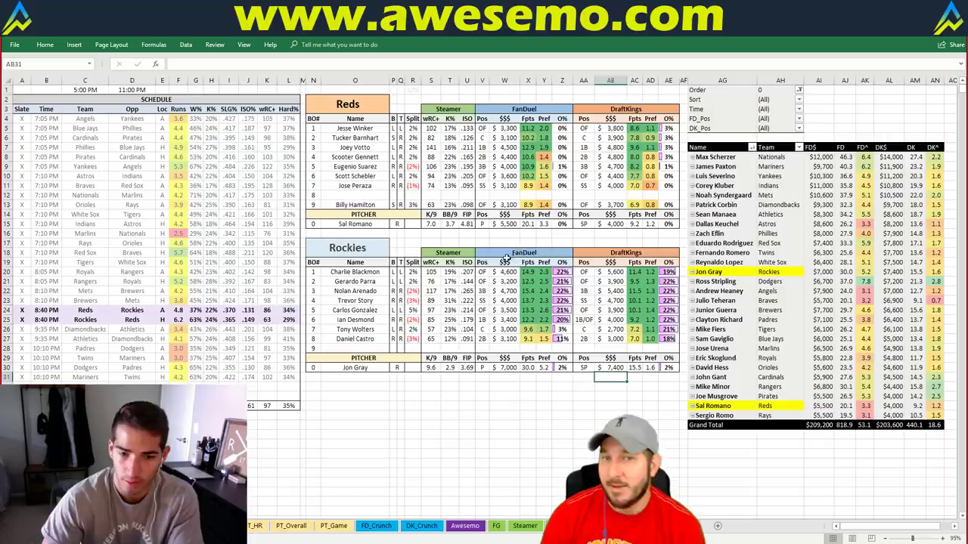
click(528, 242)
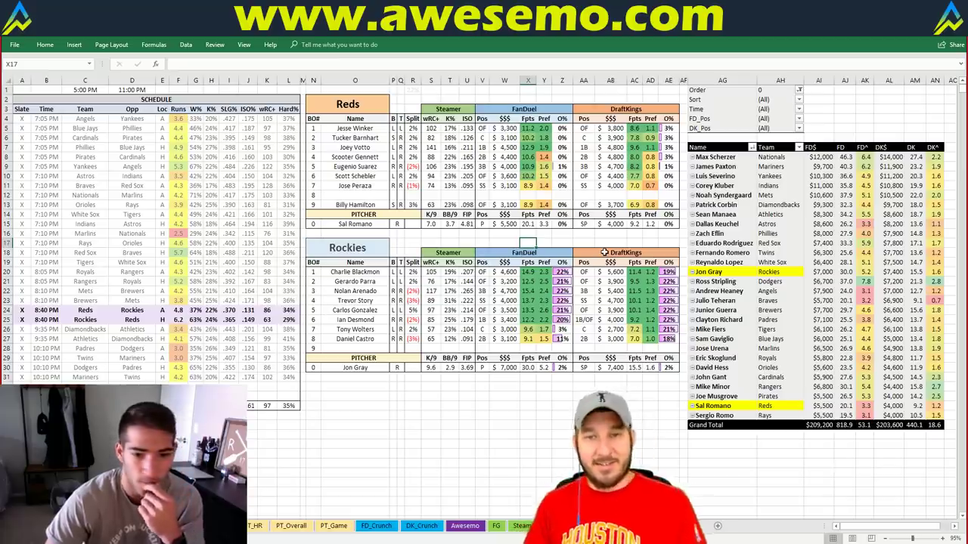
click(583, 242)
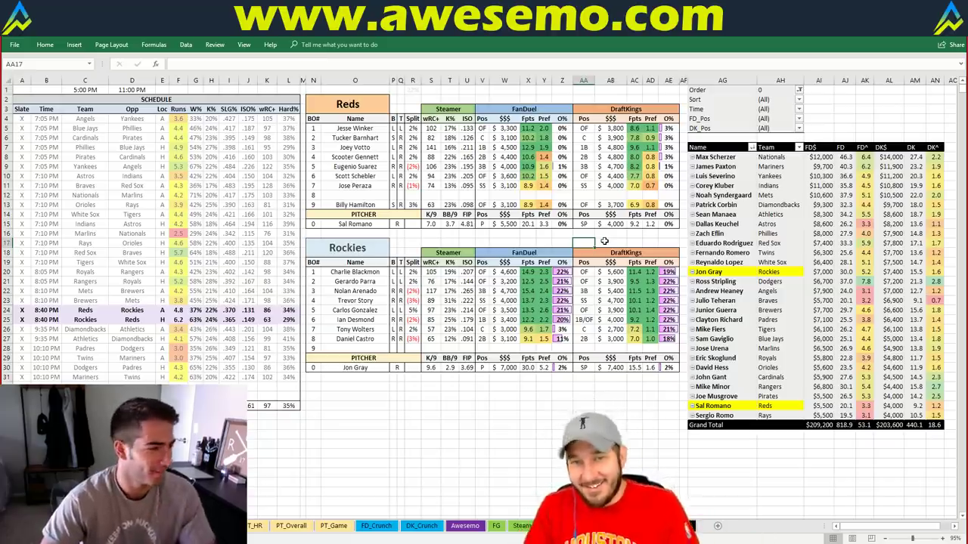
Change the matchup sheet's team to Diamondbacks and slightly widen the Split column so its percentages fit
click(348, 104)
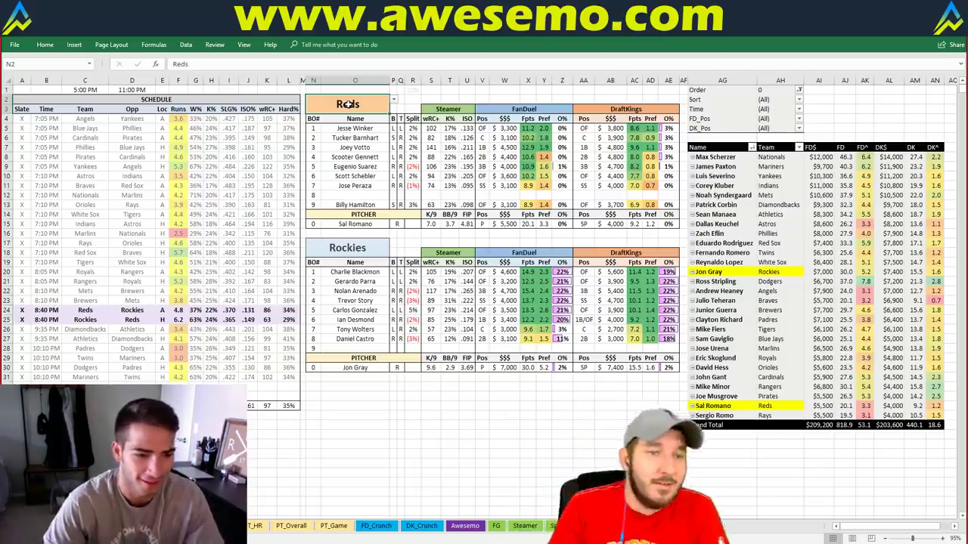
text(Diamond)
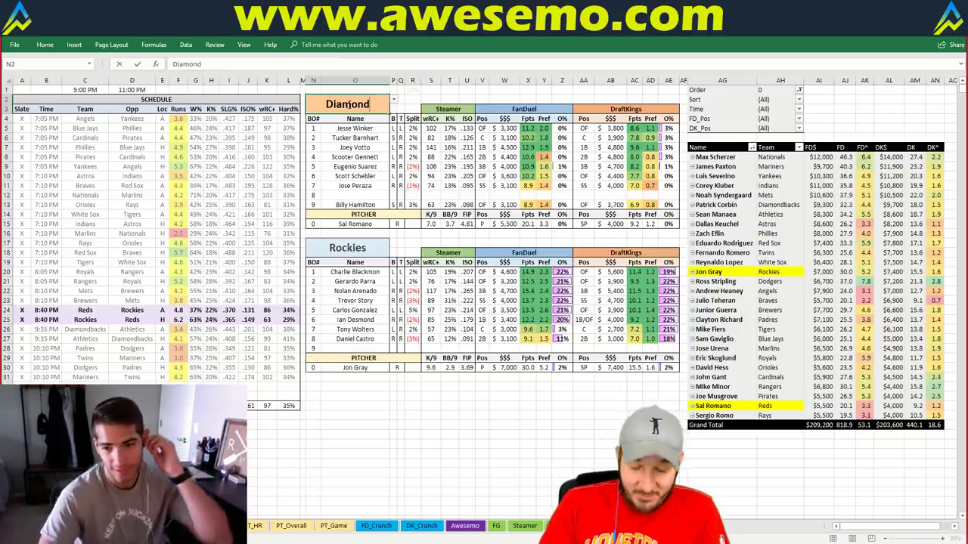
text(backs)
key(Return)
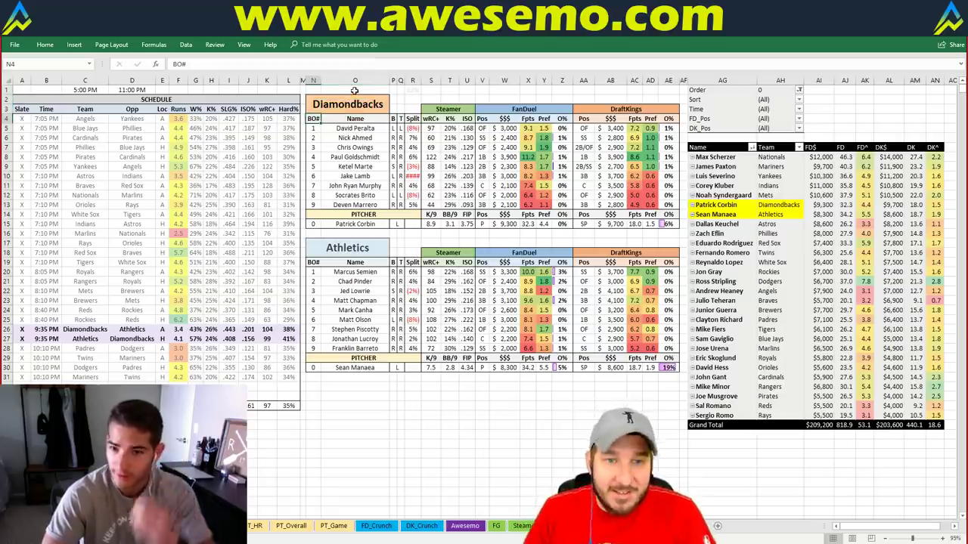
drag(416, 82, 419, 82)
click(457, 92)
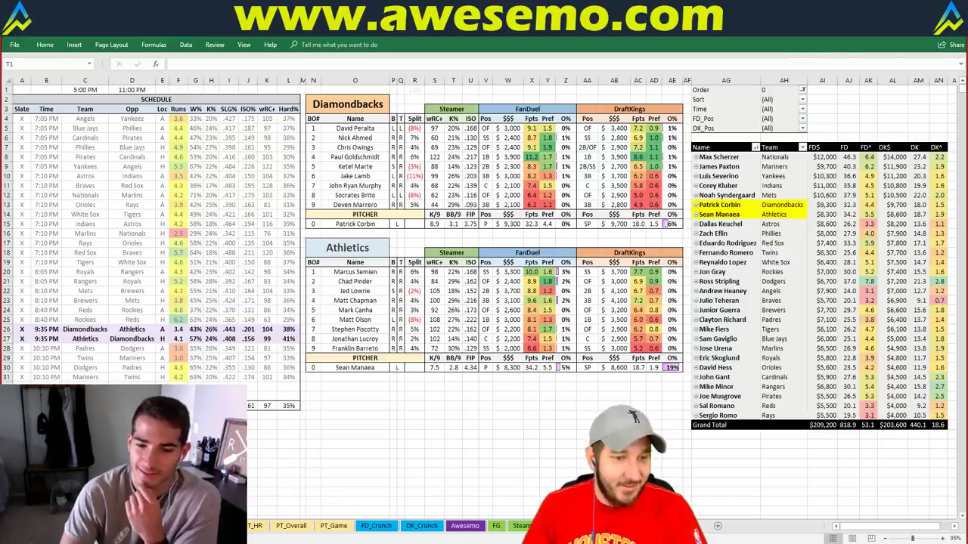
Switch to FanGraphs in the browser, examine Patrick Corbin's pitch velocities in his 2018 game log, and dismiss the Windows Defender notification
key(alt+Tab)
click(439, 31)
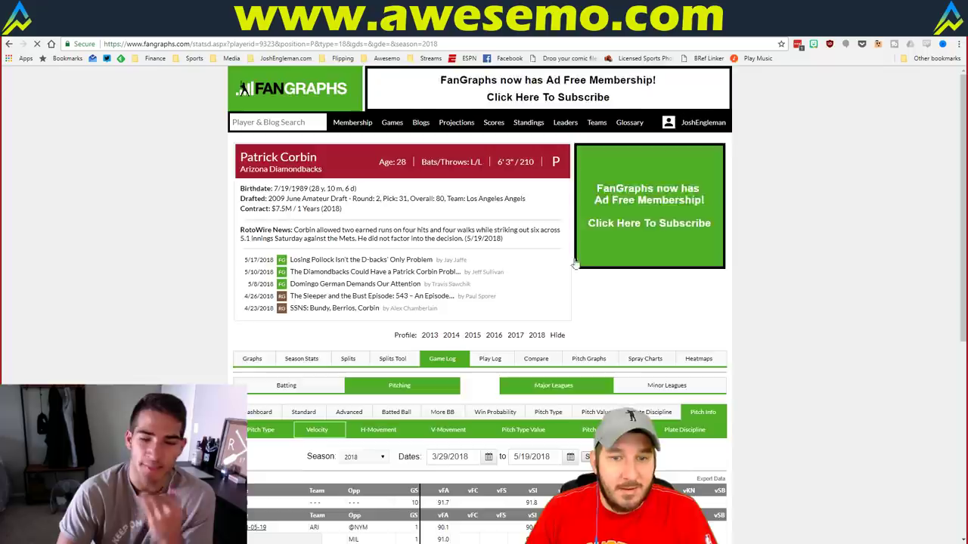
scroll(575, 263, down, 3)
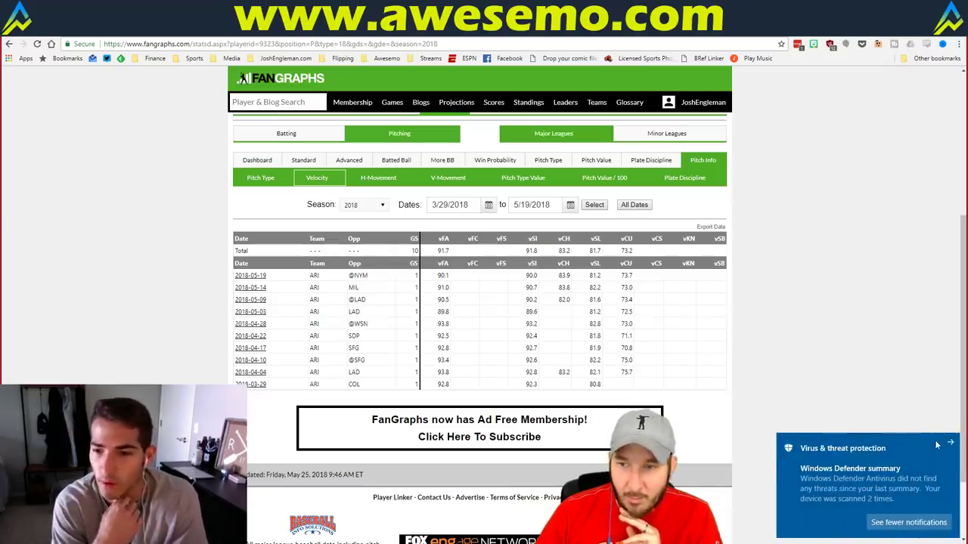
click(950, 443)
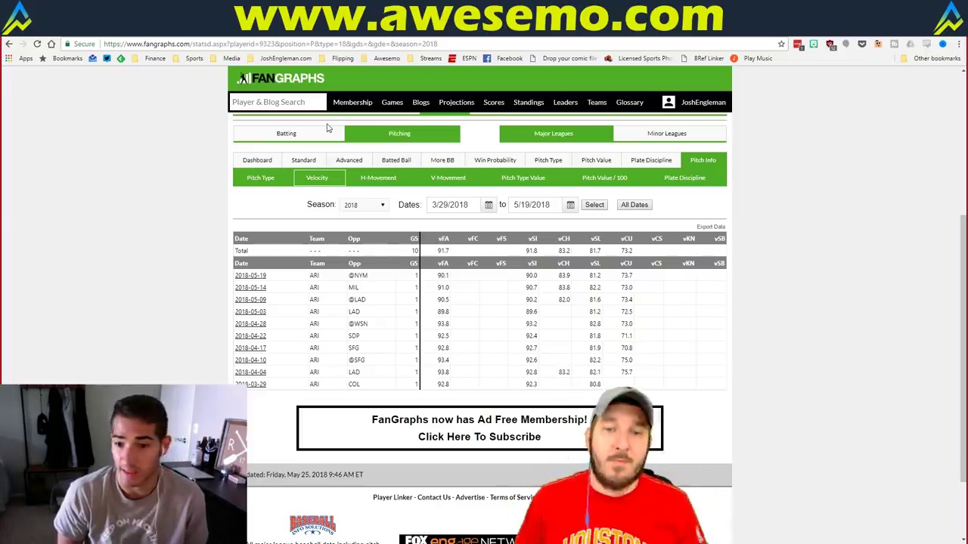
Examine the Dashboard and Plate Discipline statistics in Patrick Corbin's 2018 game log
click(256, 161)
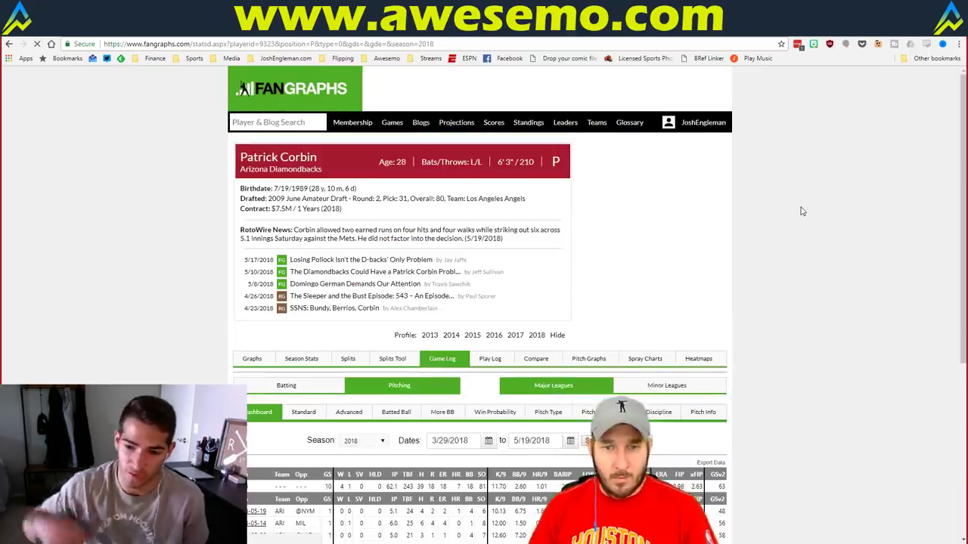
scroll(802, 211, down, 1)
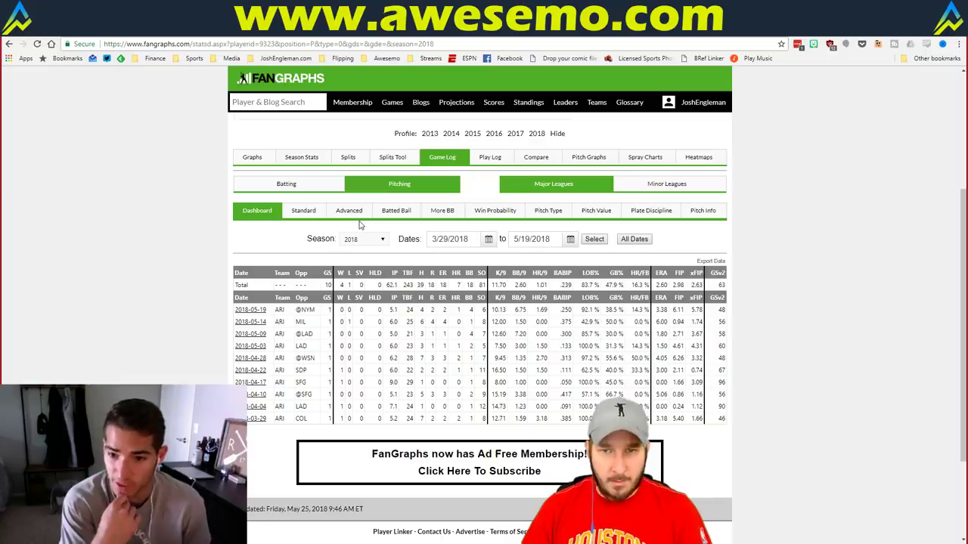
click(653, 216)
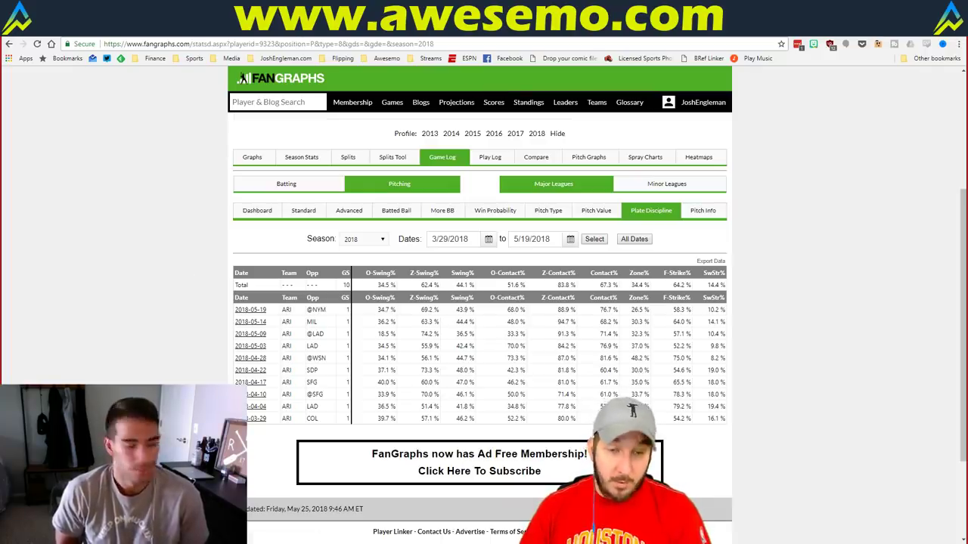
Return to the Excel workbook and change the matchup sheet's team to Padres
key(alt+Tab)
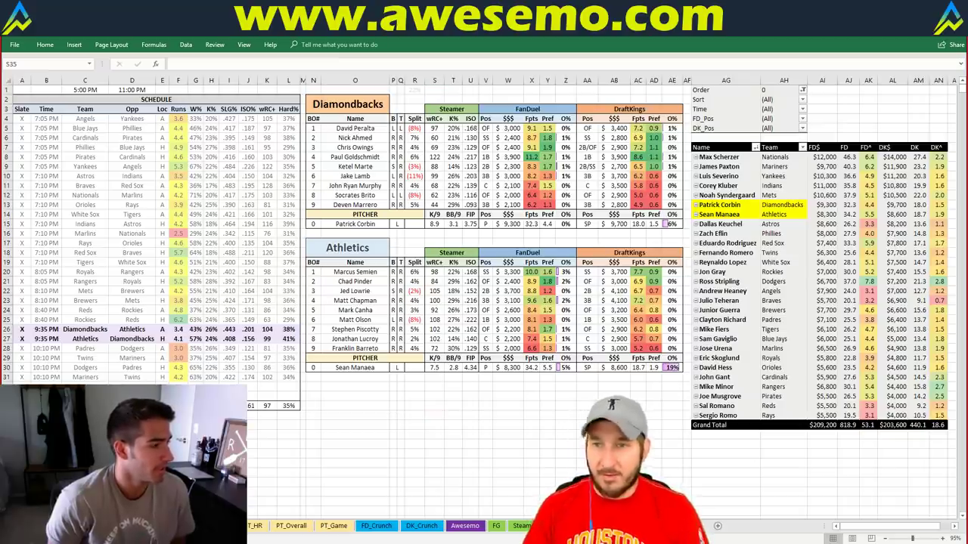
click(411, 386)
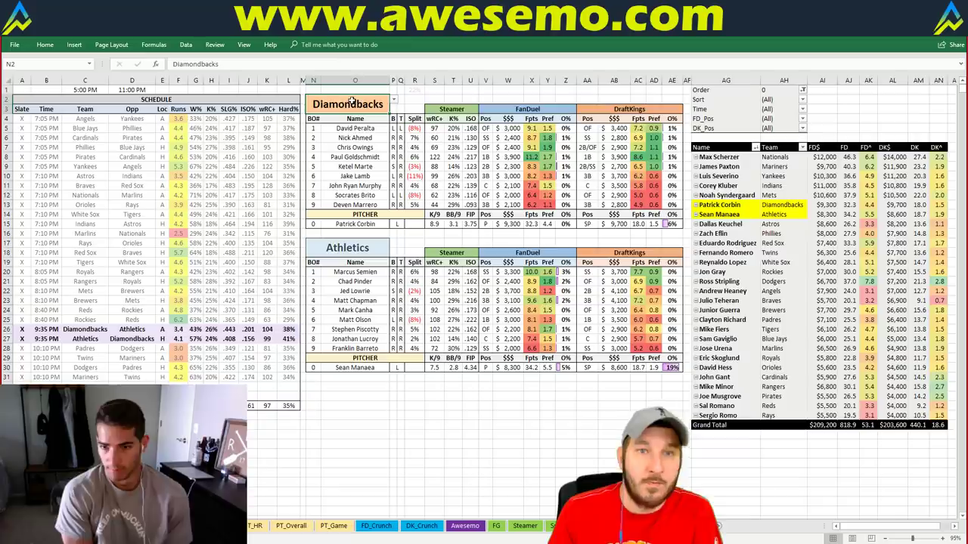
text(Padres)
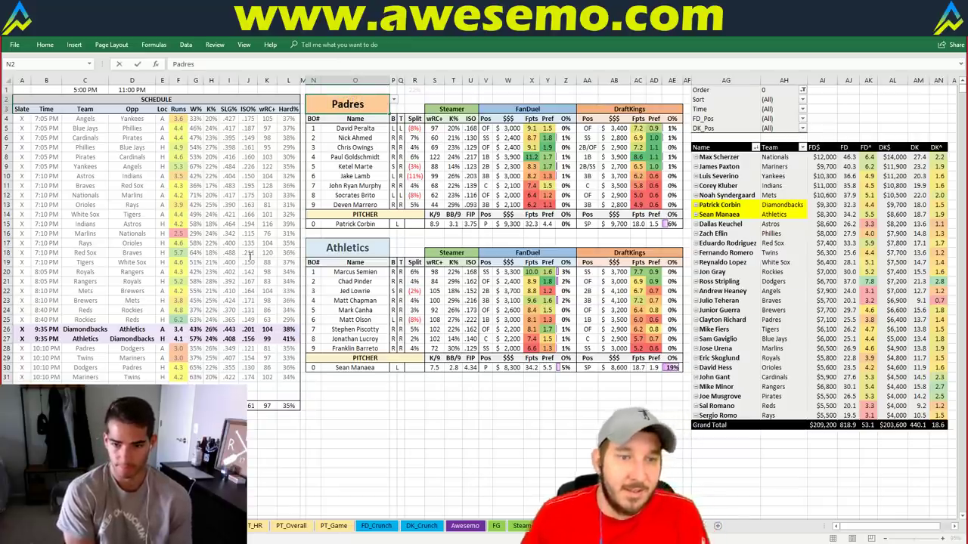
key(Return)
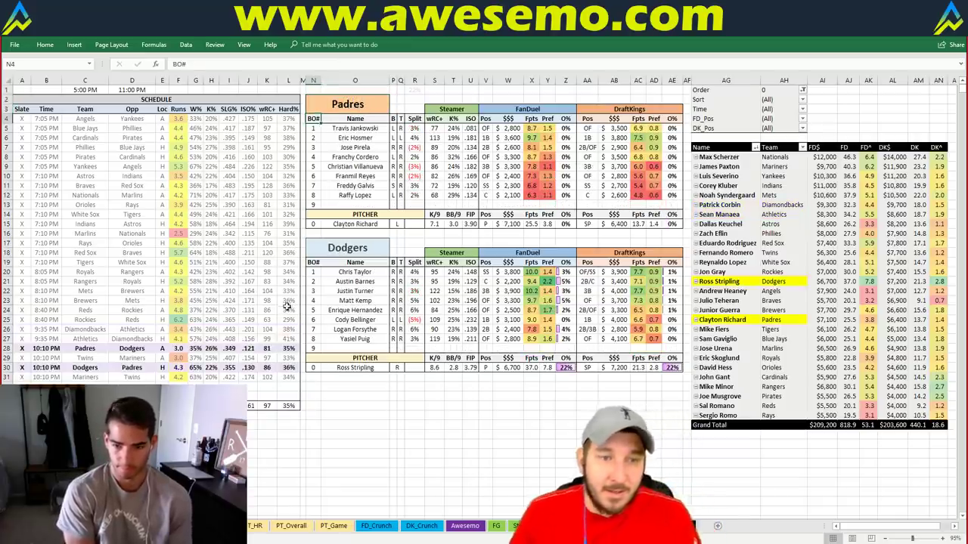
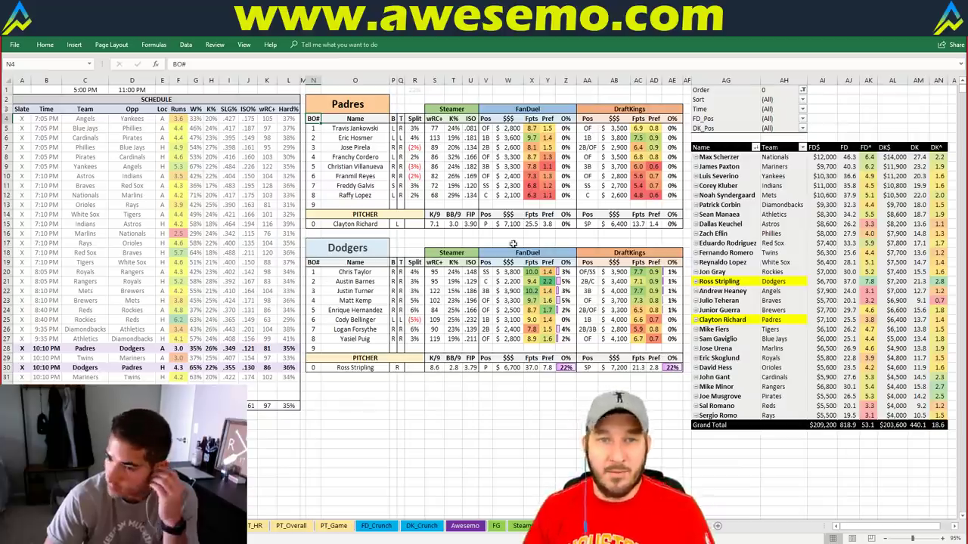
Switch the matchup sheet's team to Twins
click(340, 101)
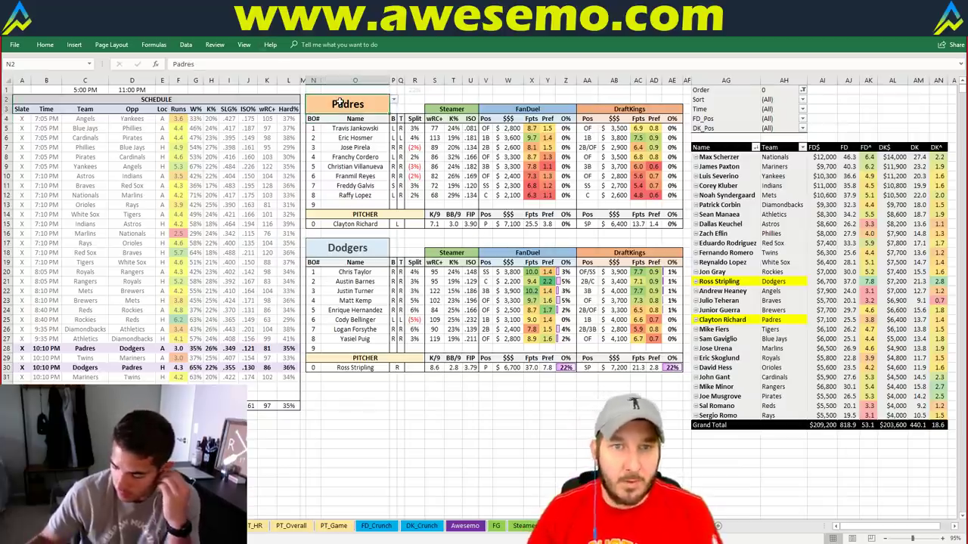
text(Twins)
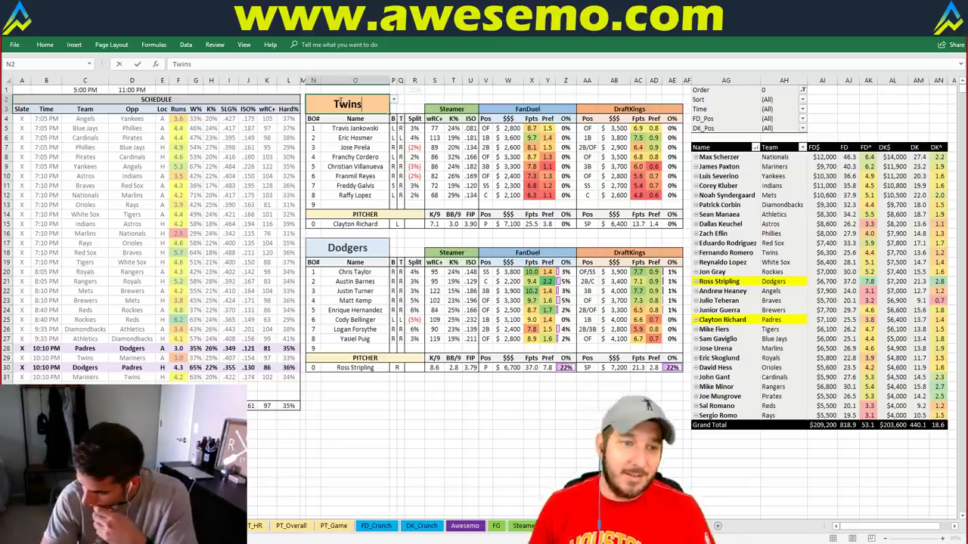
key(Return)
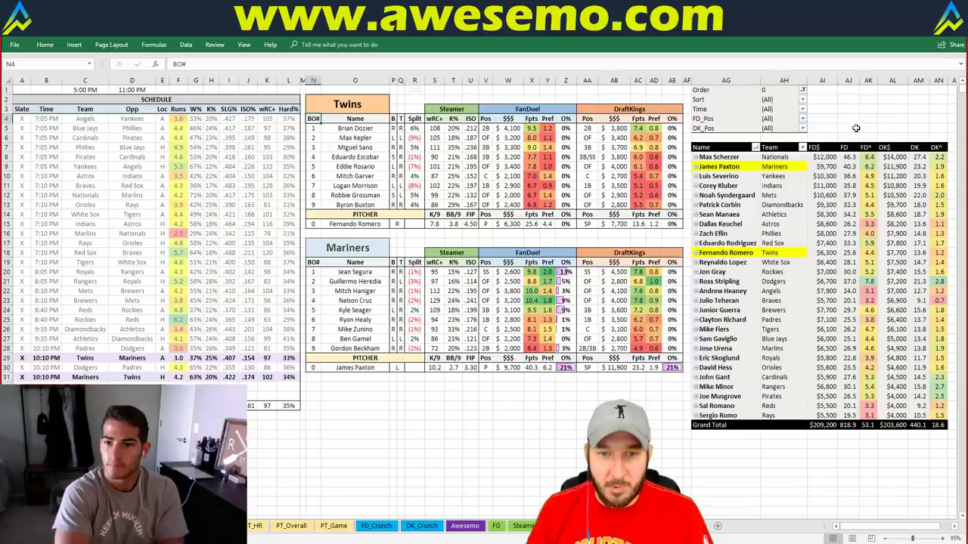
click(864, 127)
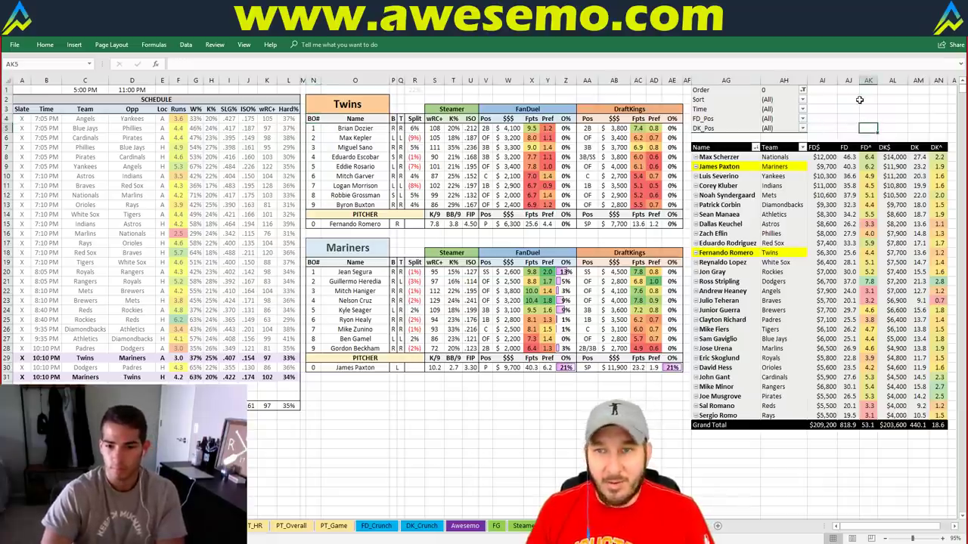
click(860, 99)
right_click(857, 109)
key(Escape)
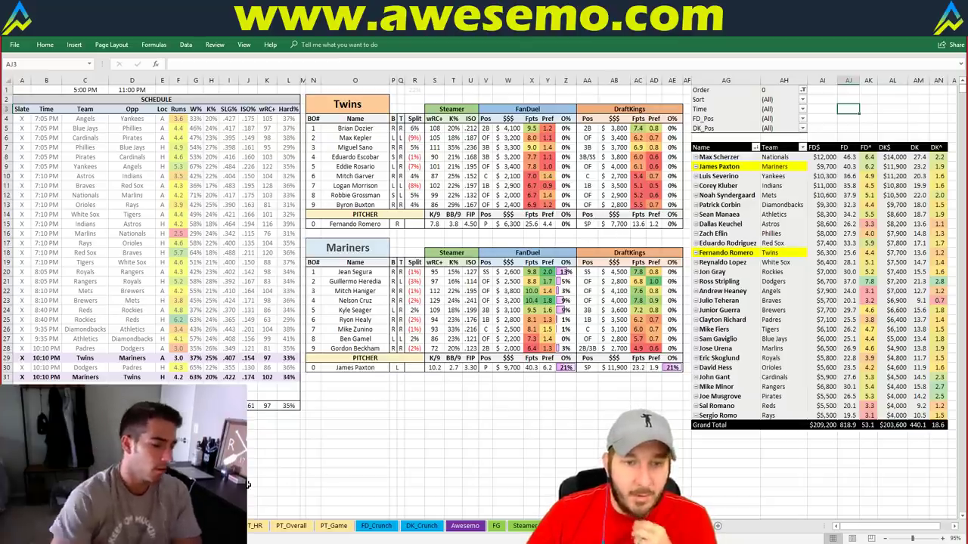
Review the team and pitcher ownership on the ownership summary sheet, and return to the Twins and Mariners matchup
key(ctrl+Page_Down)
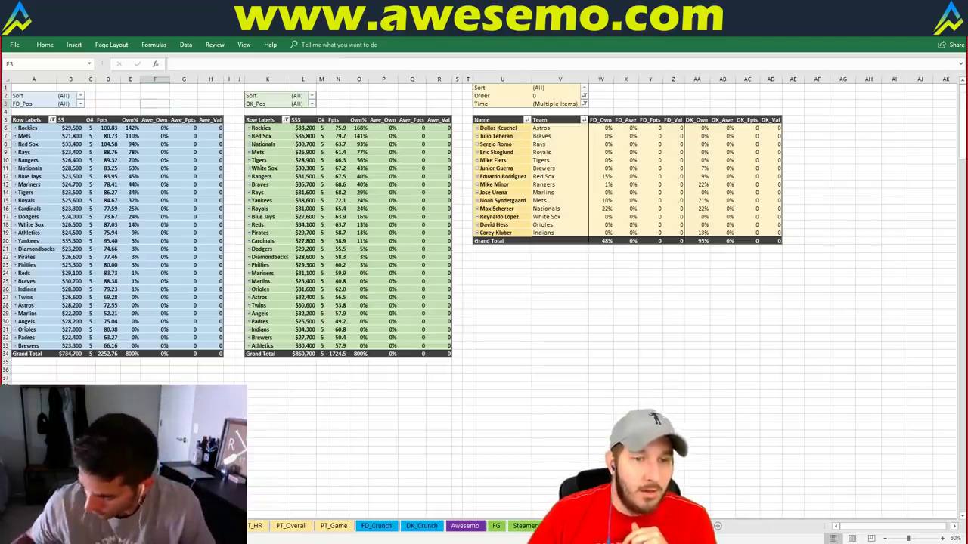
key(ctrl+Page_Down)
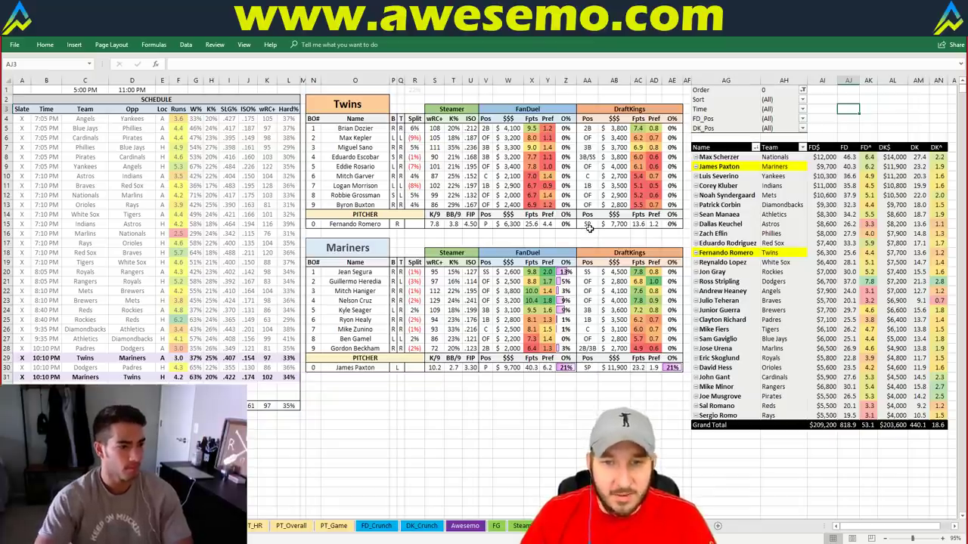
click(500, 242)
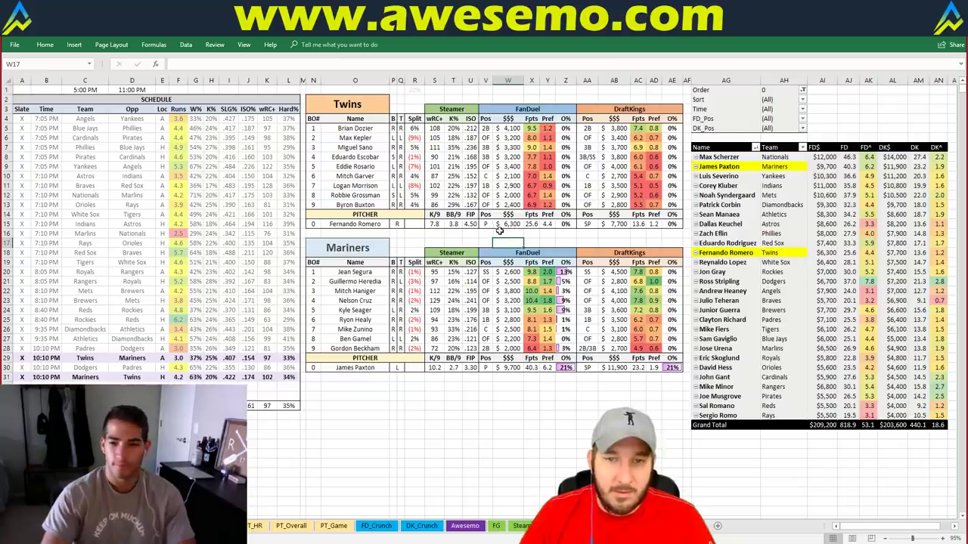
click(505, 234)
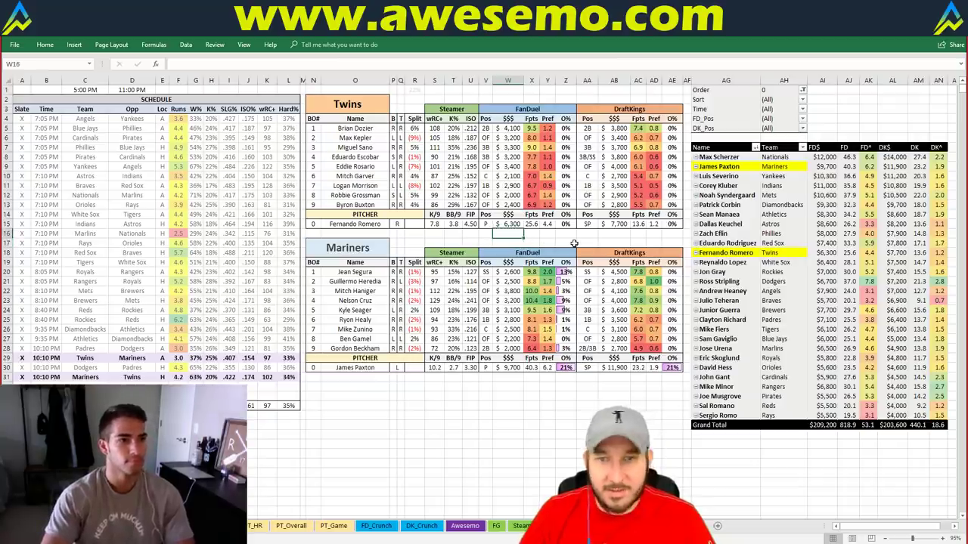
drag(576, 240, 597, 243)
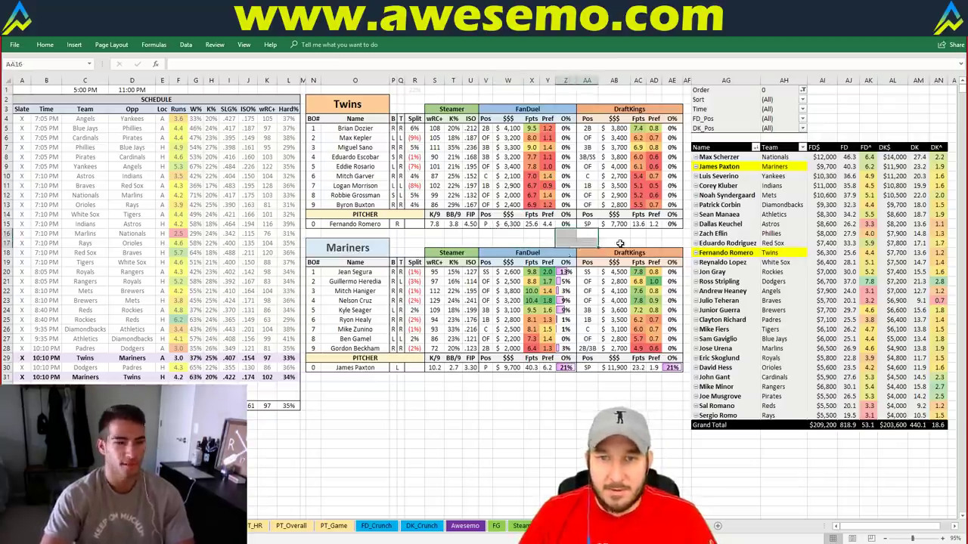
click(619, 244)
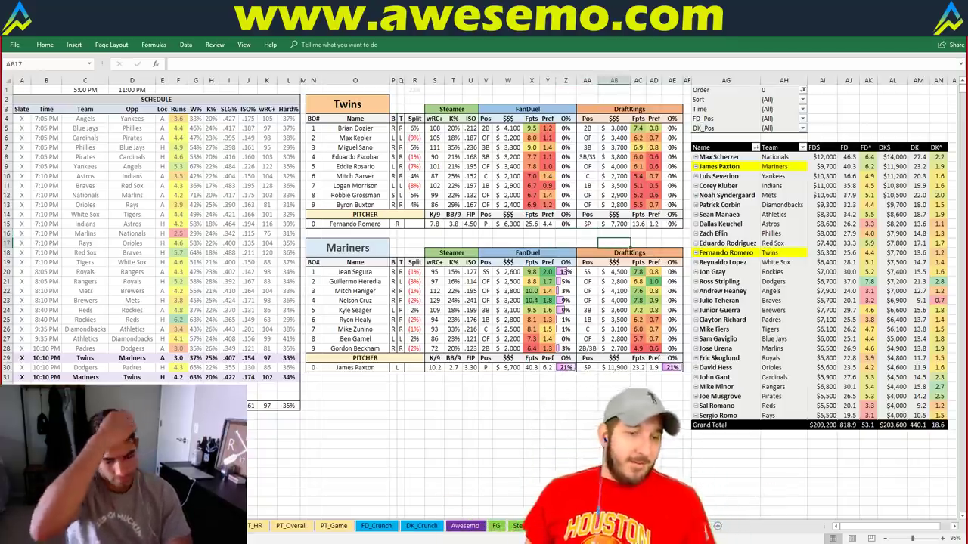
Switch to FantasyCruncher, limit the used-player list to pitchers and filter the DraftKings lineups to those containing Joe Musgrove
key(alt+Tab)
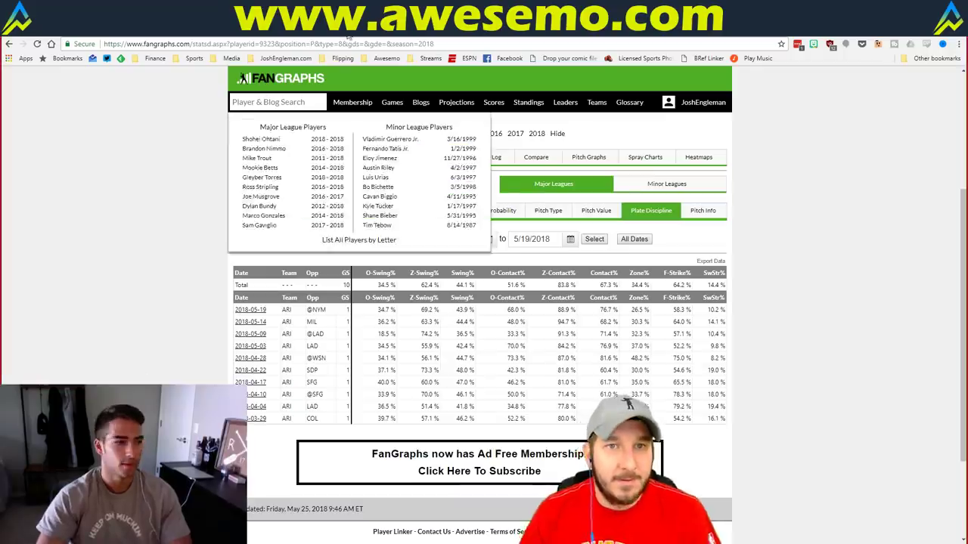
key(alt+Tab)
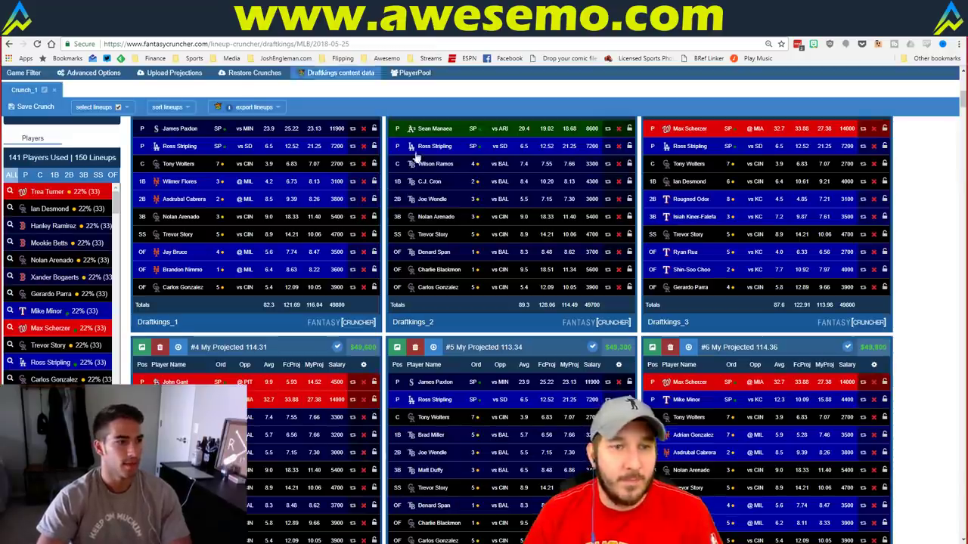
click(26, 175)
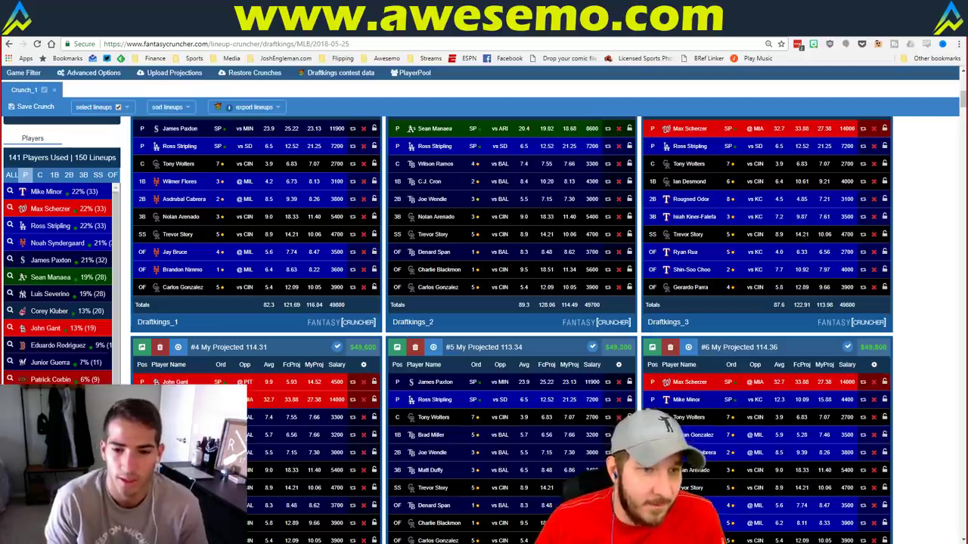
click(53, 397)
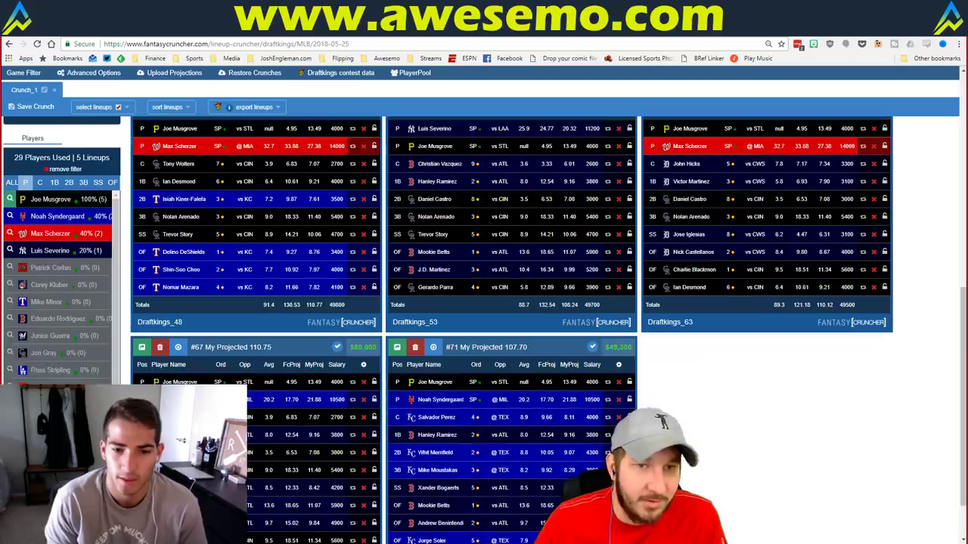
scroll(304, 238, up, 2)
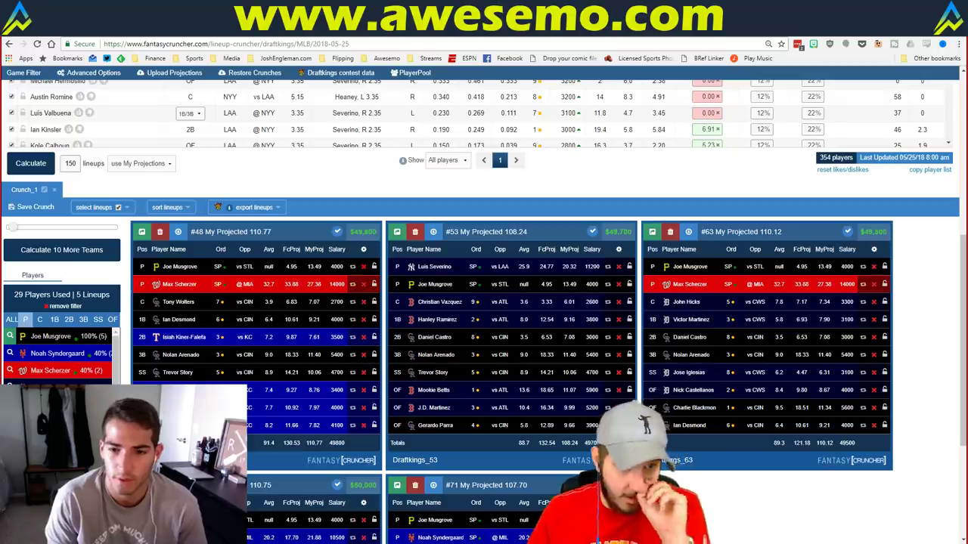
Lock Joe Musgrove and Max Scherzer and calculate a new crunch of 20 DraftKings lineups using My Projections
click(373, 267)
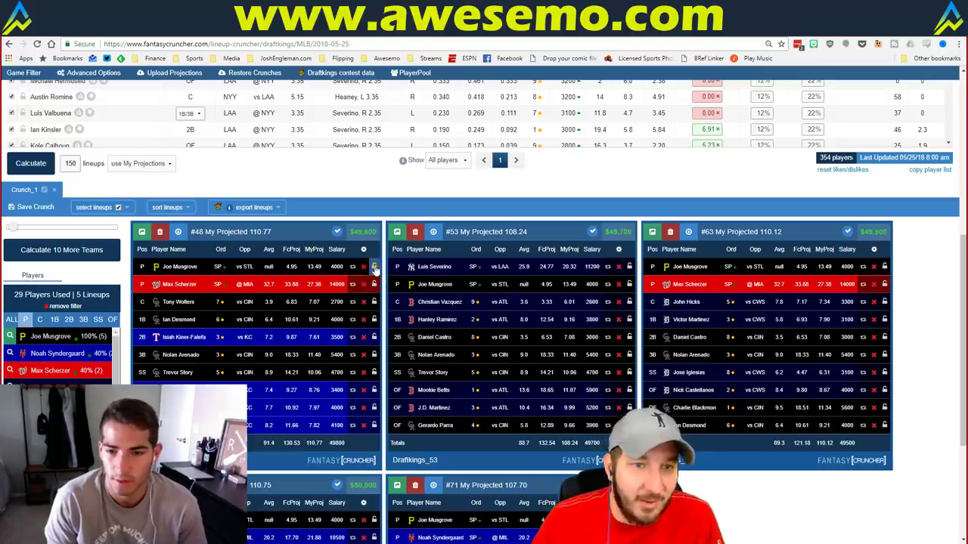
click(375, 285)
double_click(70, 164)
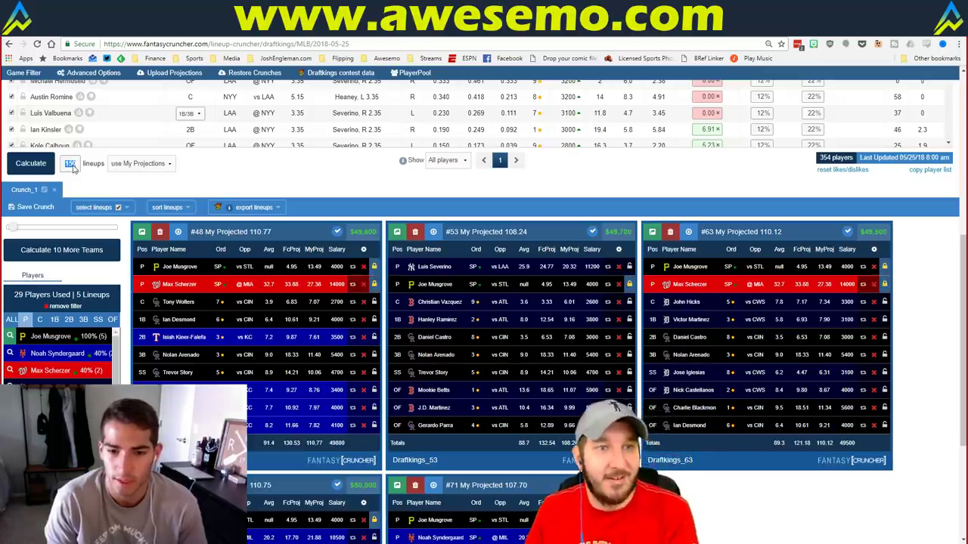
text(20)
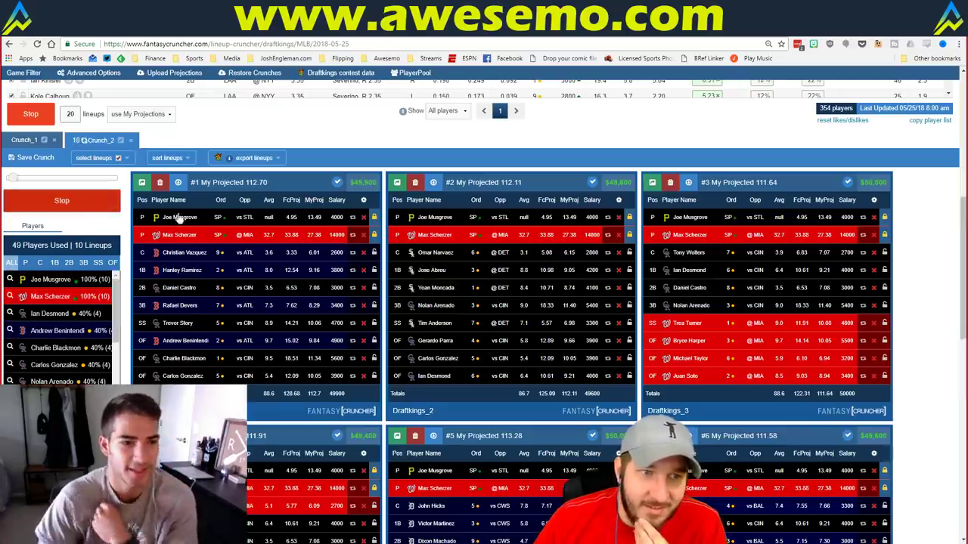
Review the Musgrove and Scherzer lineups, and close their crunch to return to the unfiltered Crunch_1 lineups
scroll(390, 239, down, 2)
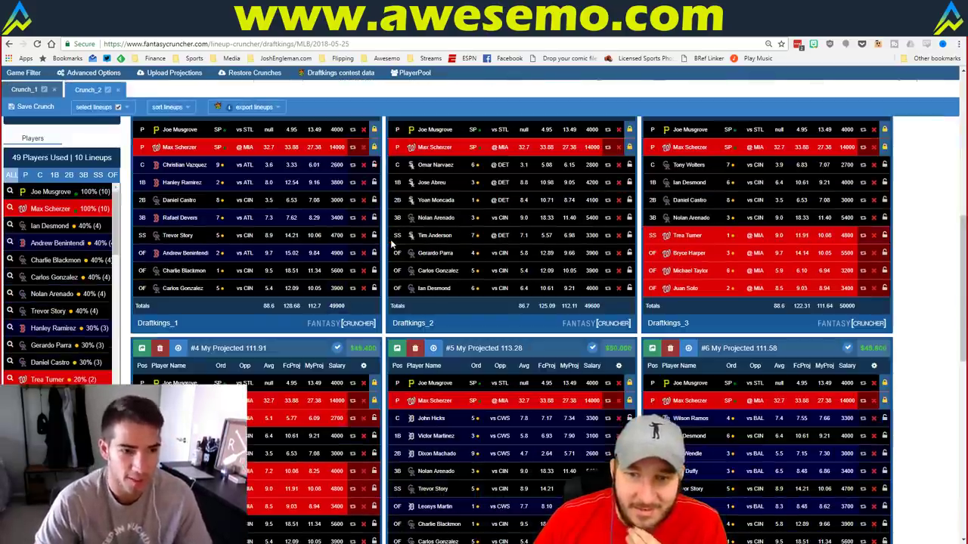
scroll(390, 239, down, 1)
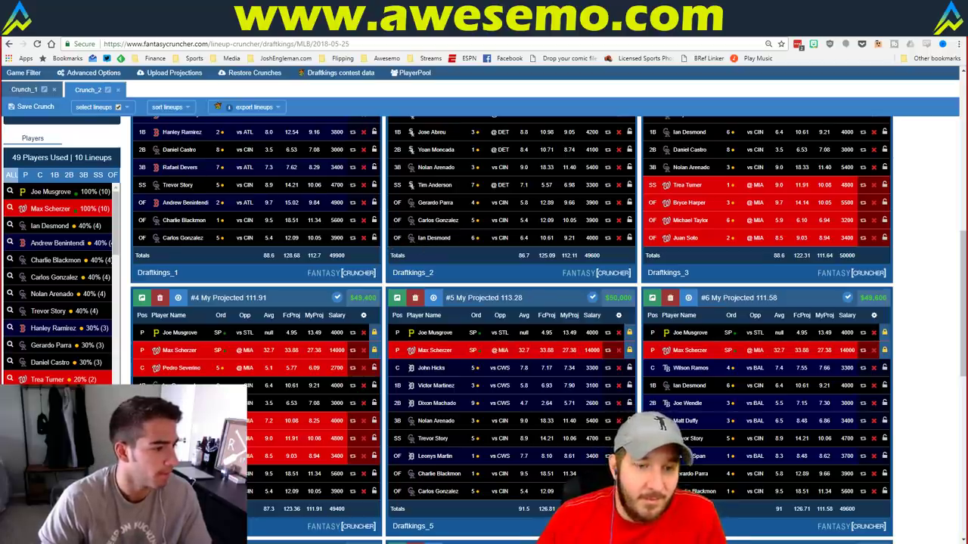
click(118, 90)
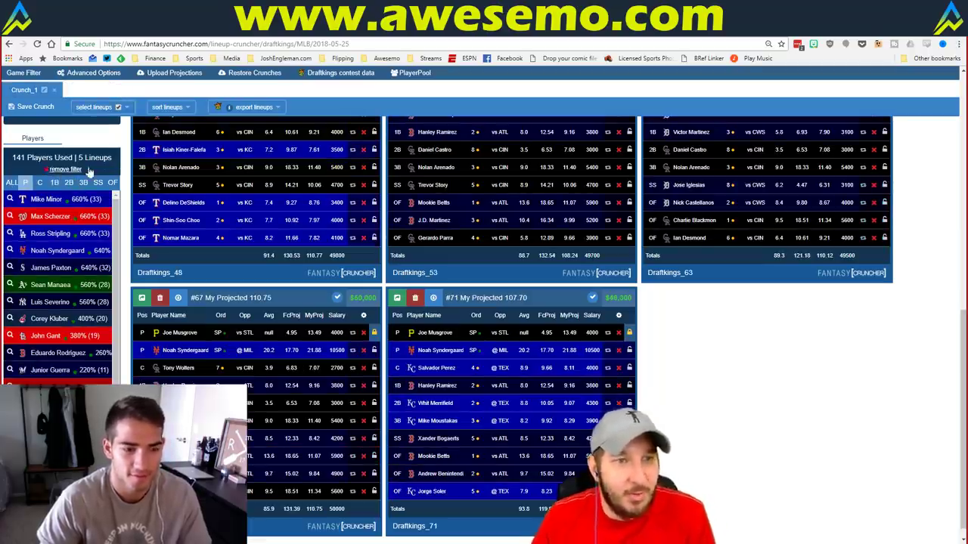
click(66, 169)
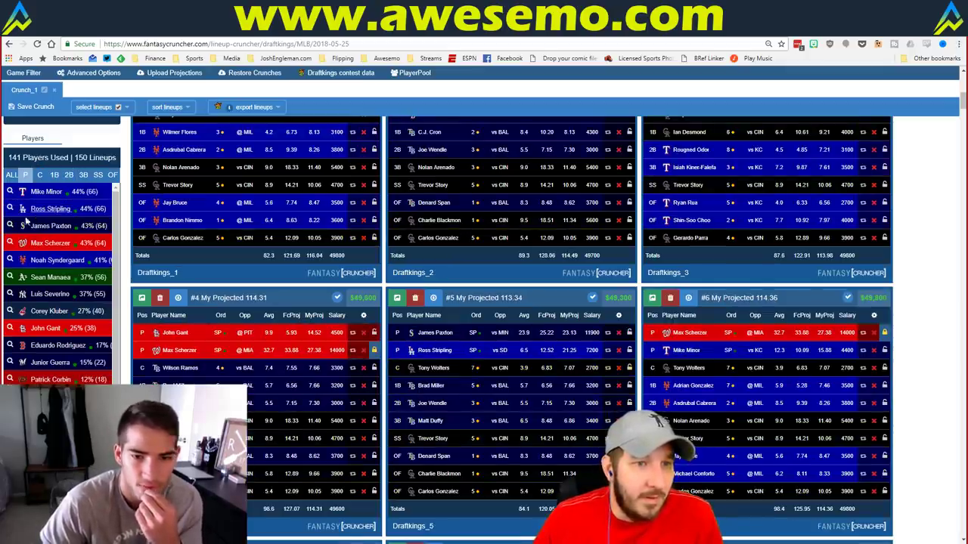
Check the Twins and Mariners matchup in Excel, and filter the FantasyCruncher lineups by Noah Syndergaard and by Ross Stripling
key(alt+Tab)
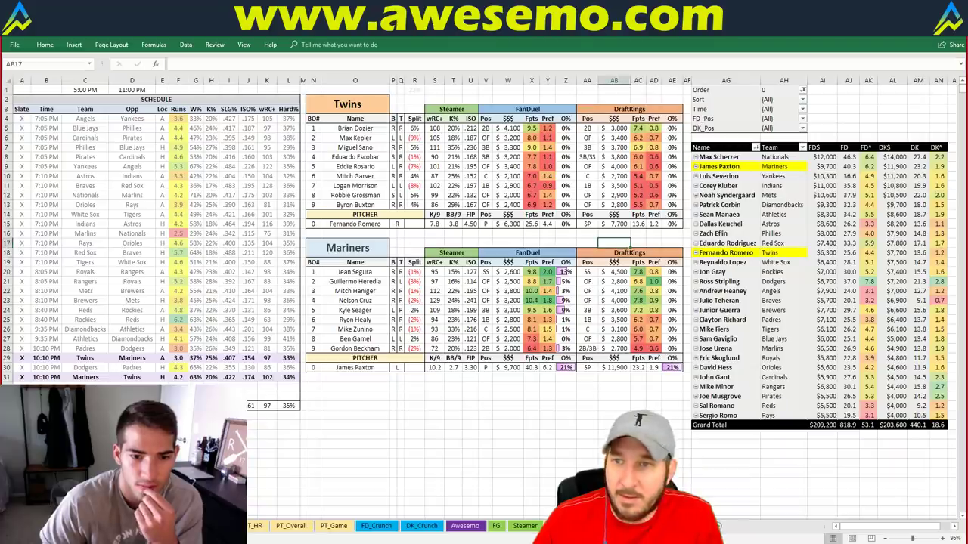
key(alt+Tab)
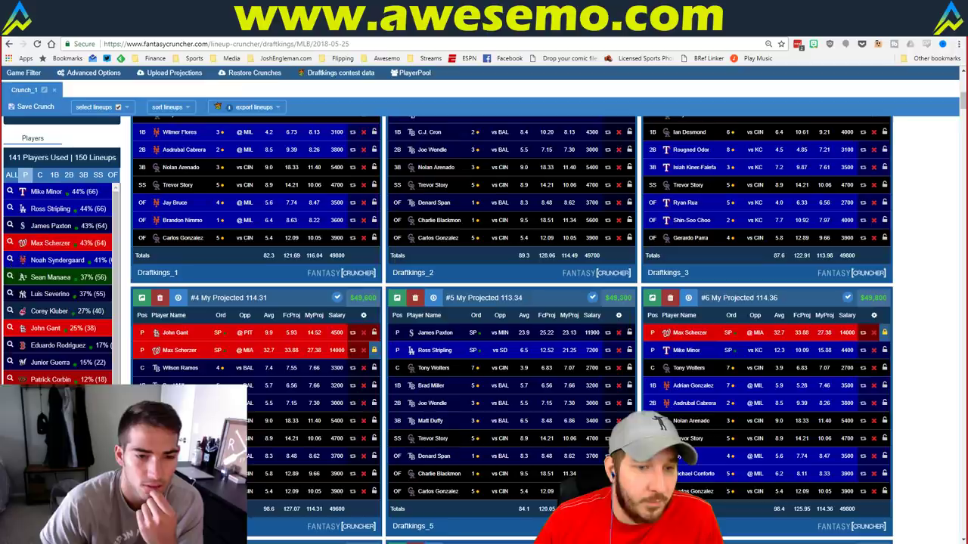
click(10, 259)
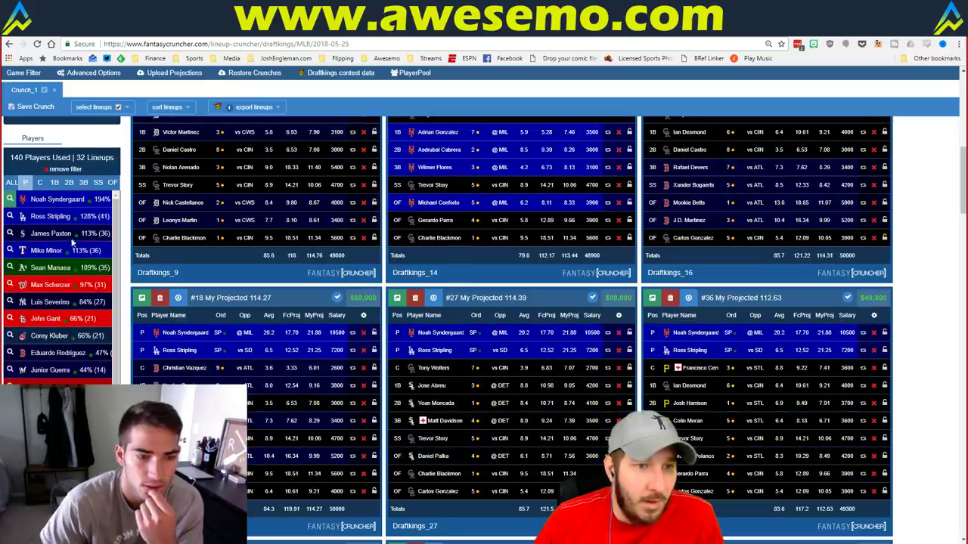
click(10, 216)
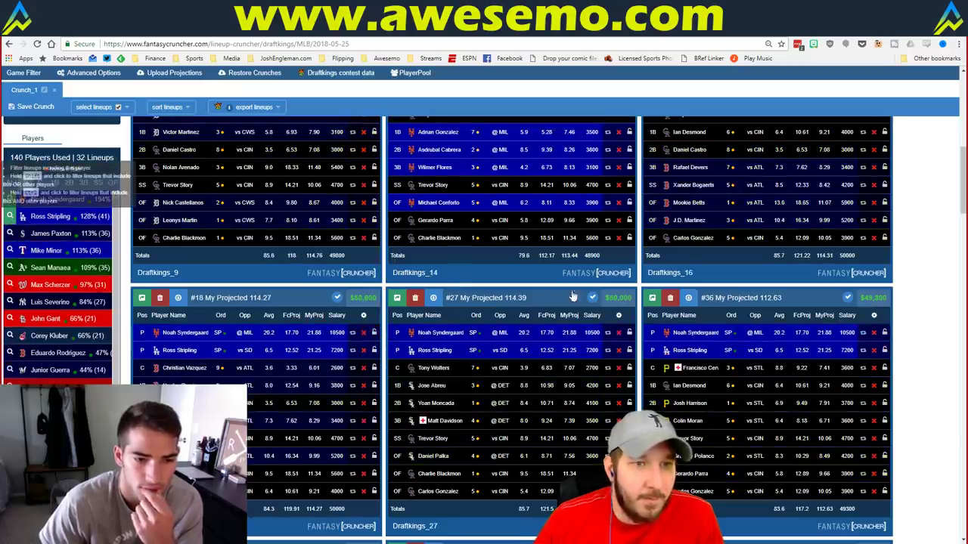